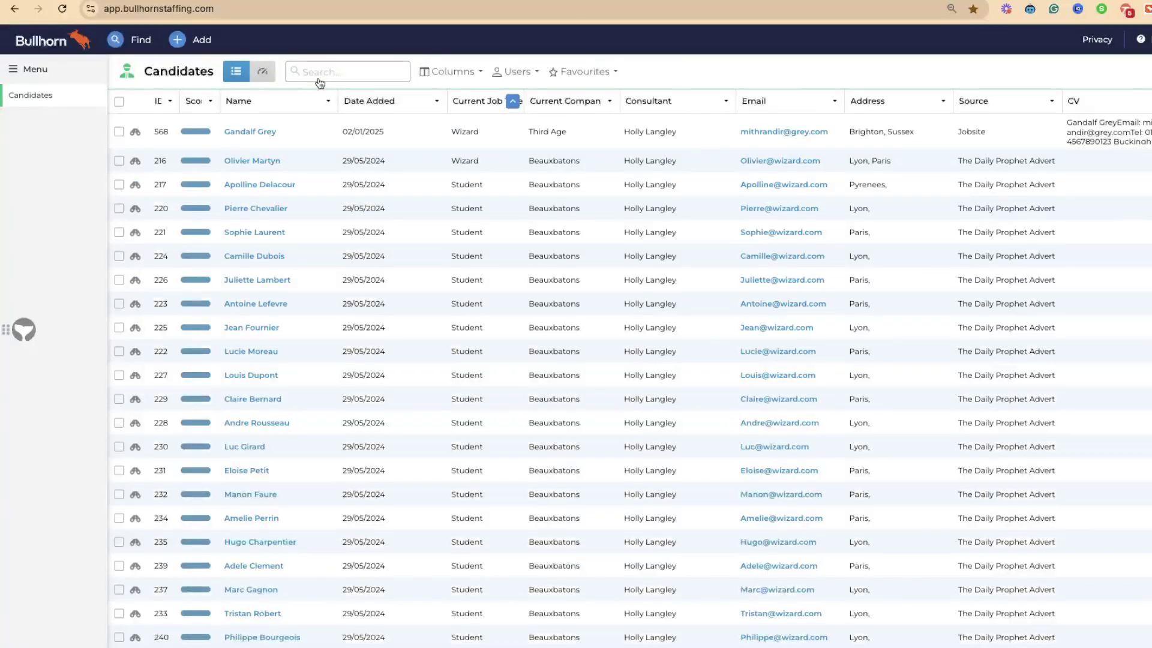
Step: Open the advanced search panel from the Search box above the Candidates list
click(327, 81)
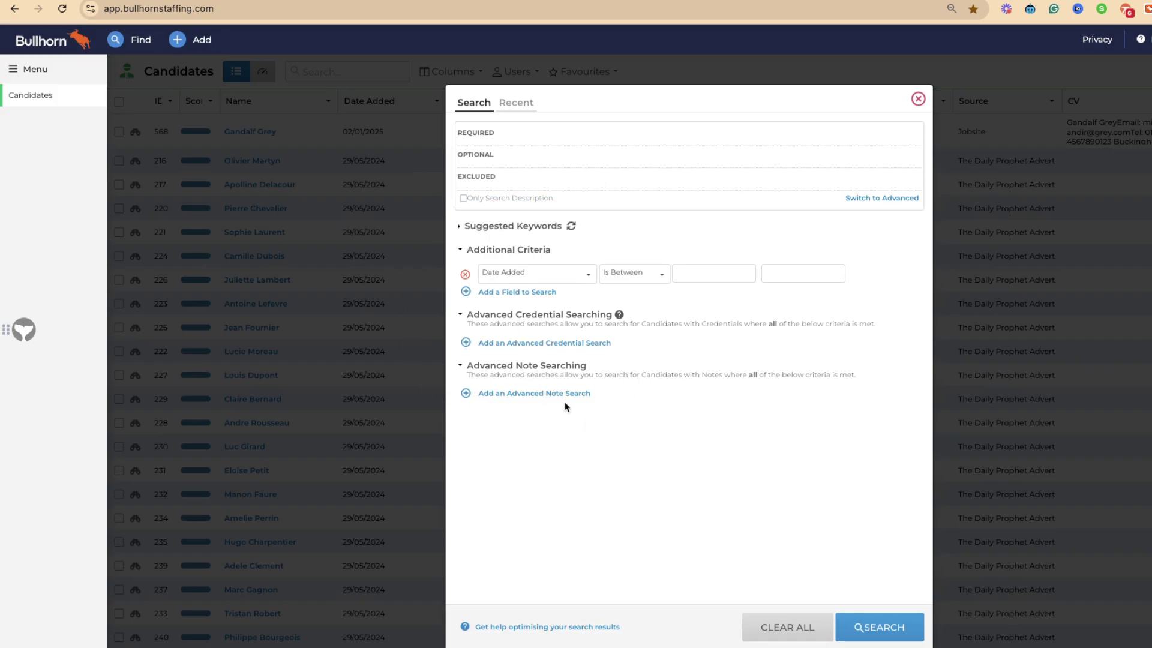
Step: Set Date Added to Before February 04, 2025 and add a note-search row
click(659, 274)
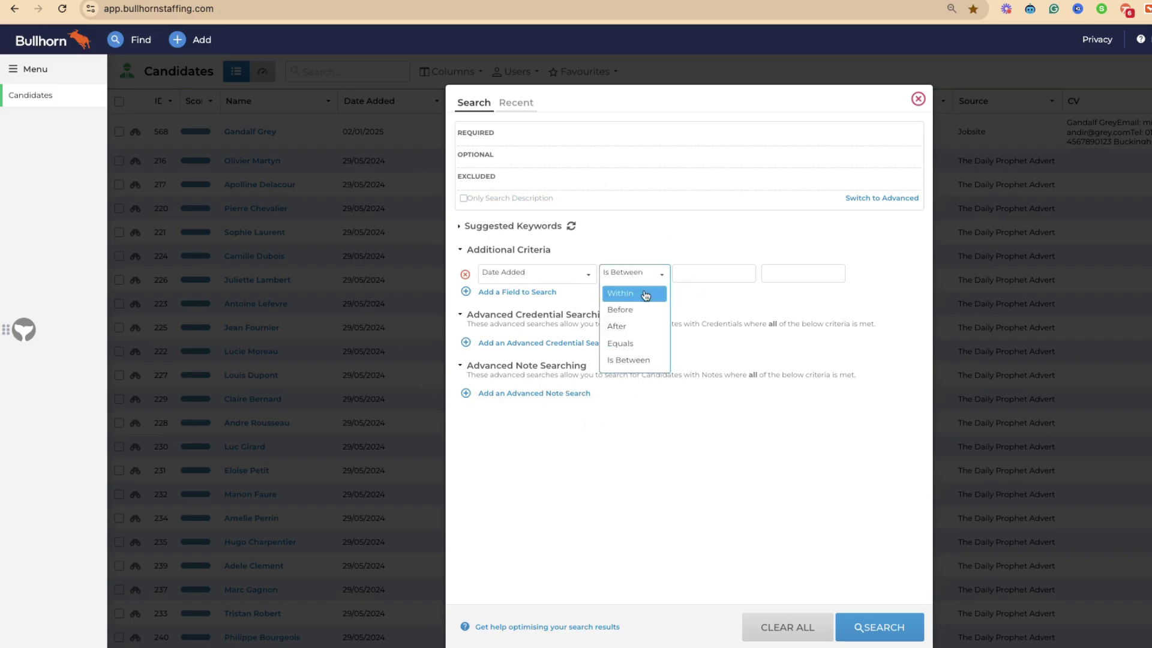
click(641, 311)
click(690, 274)
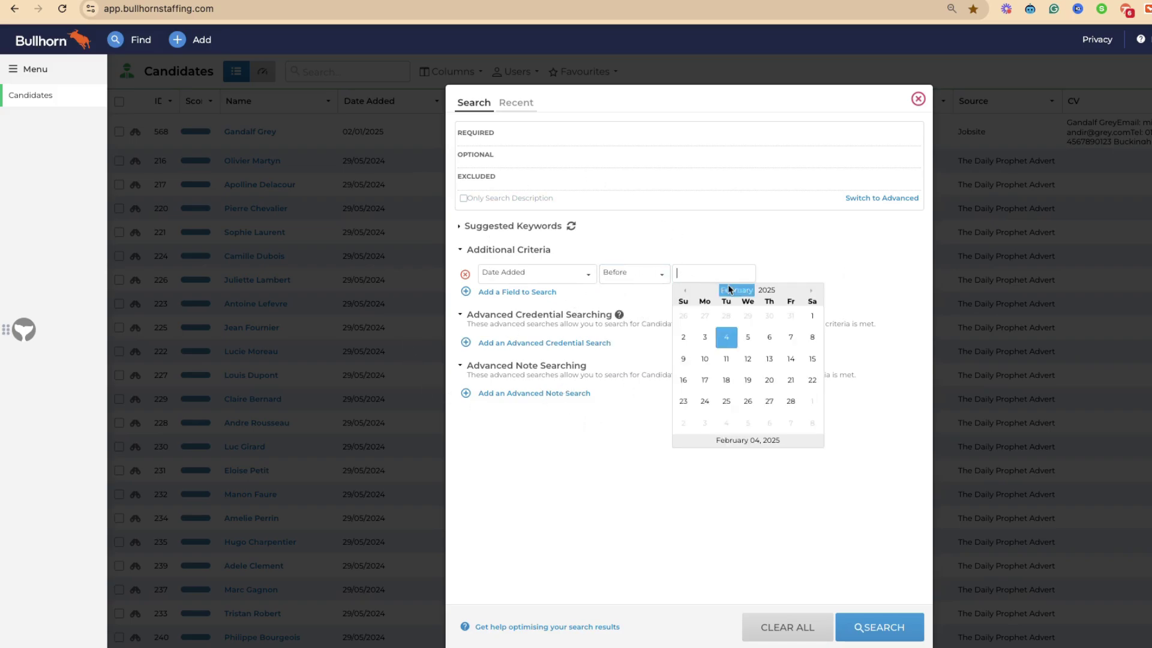
click(729, 340)
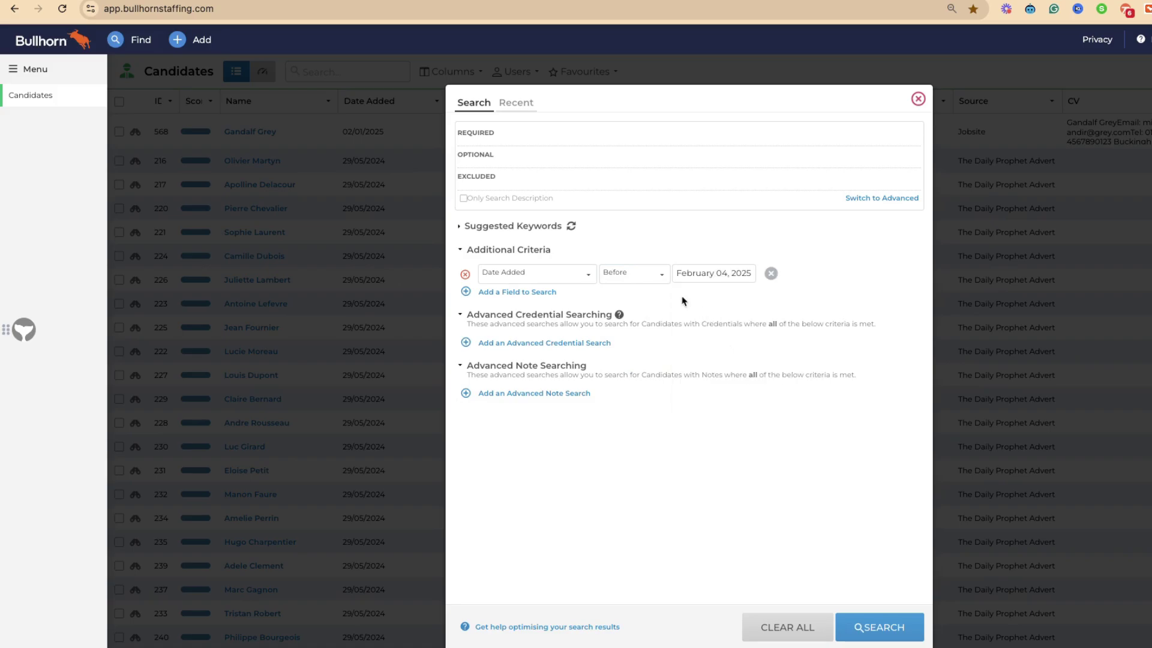
click(495, 395)
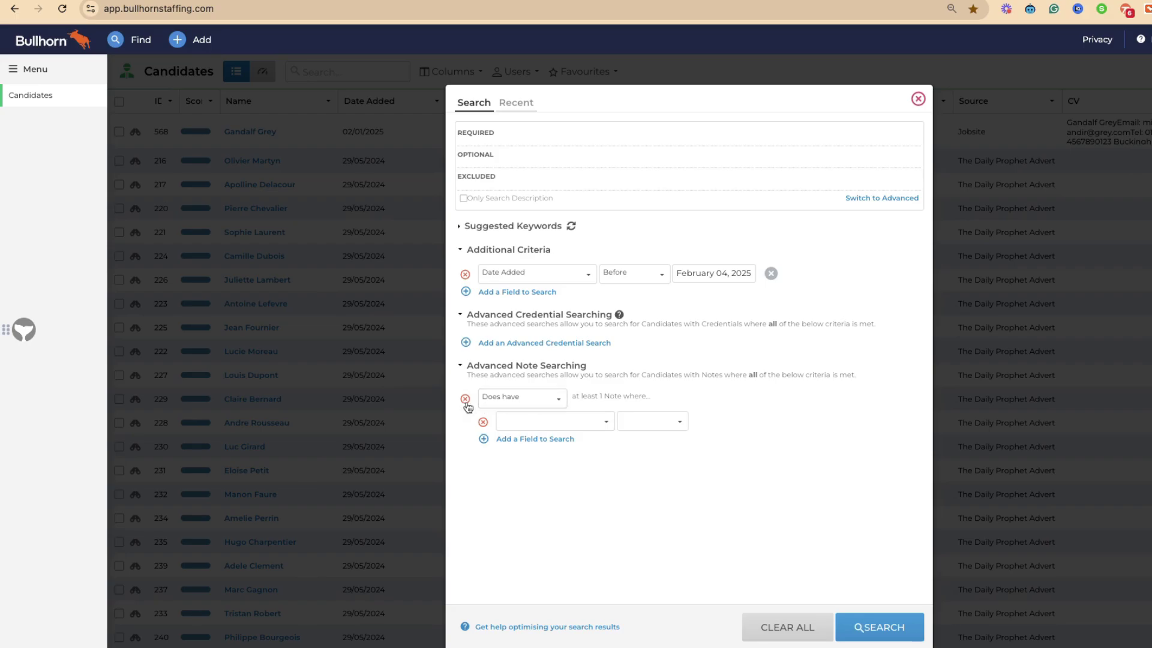
Step: Require Does have notes whose Action includes Prescreen, Left Message or Candidate Call
click(521, 400)
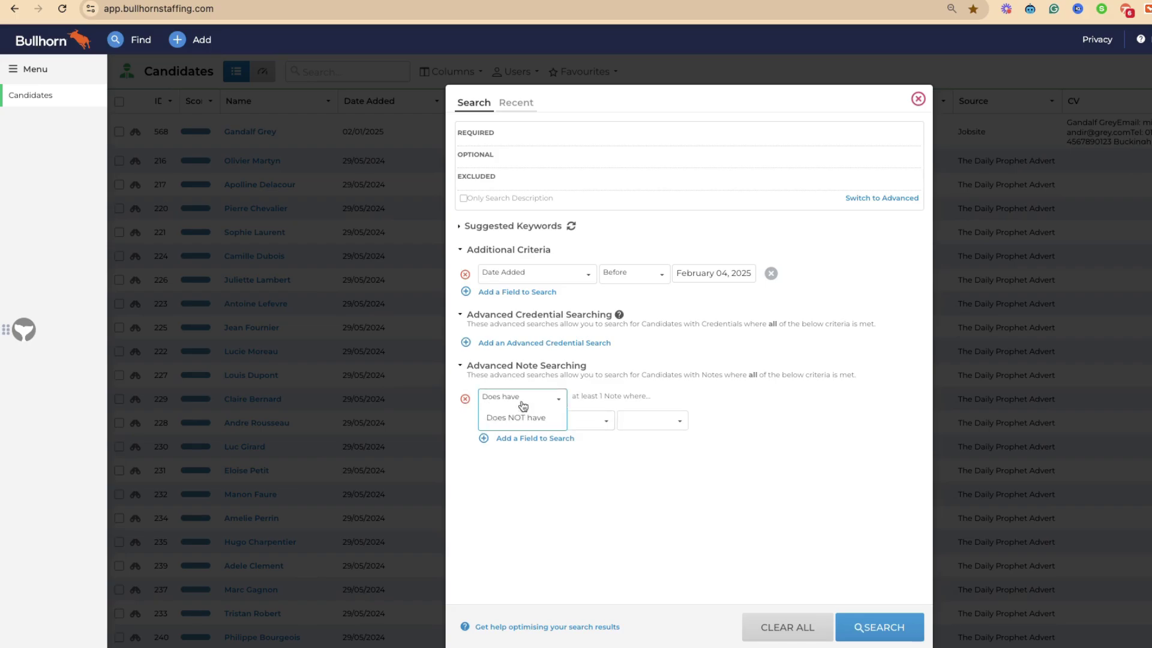
click(690, 398)
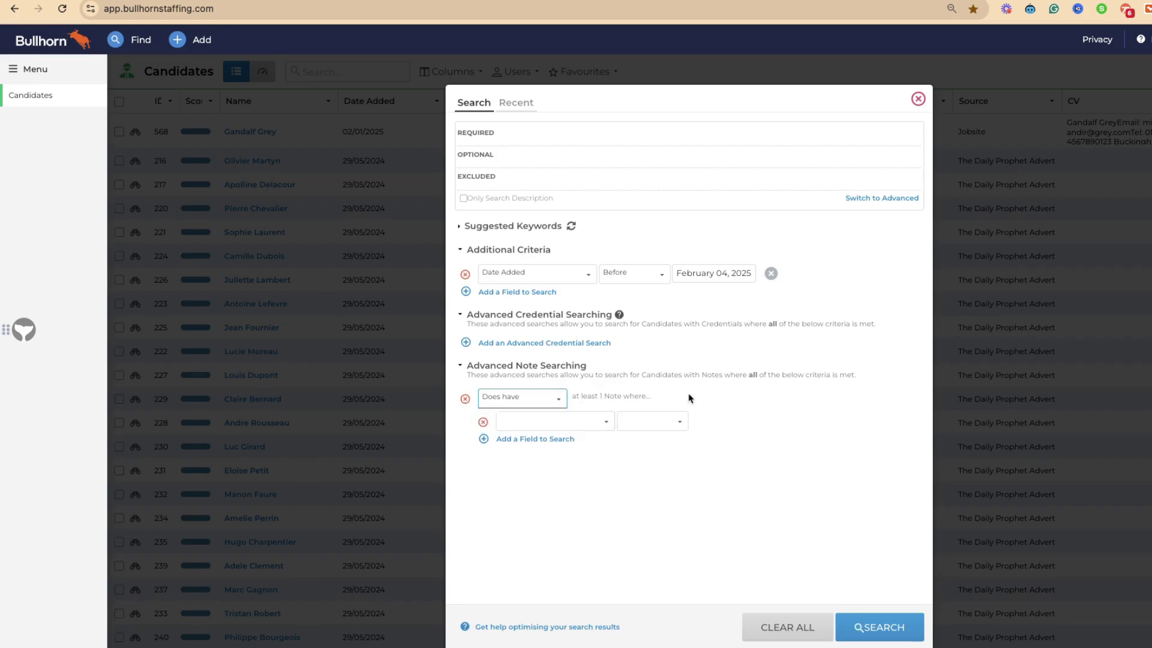
click(552, 419)
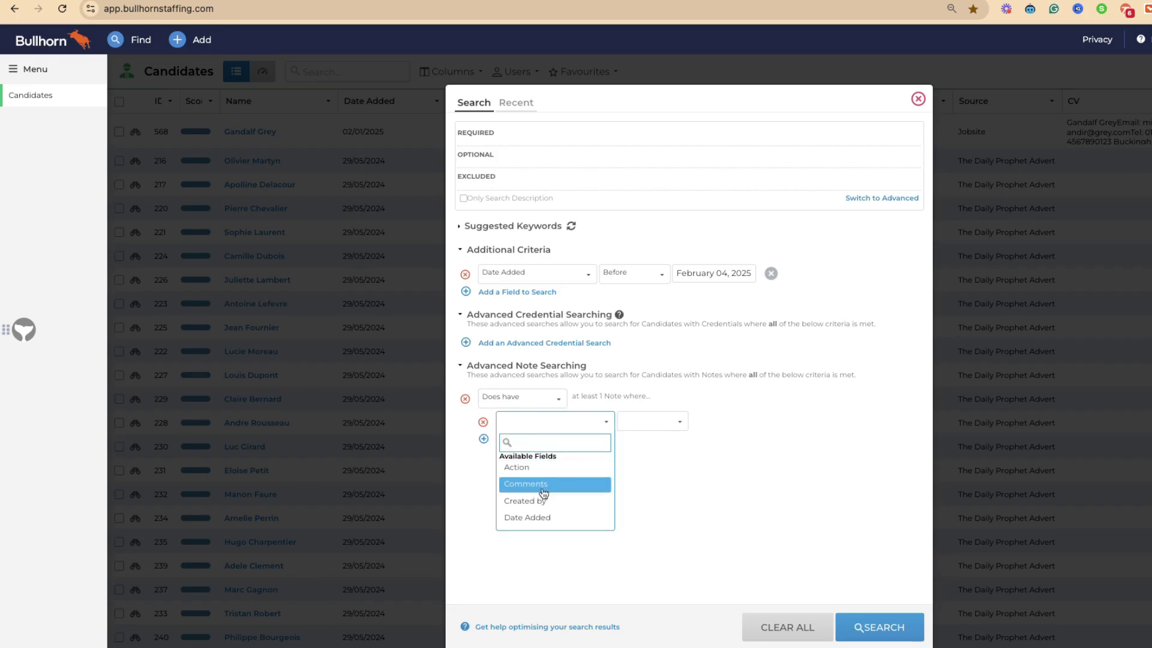
click(542, 468)
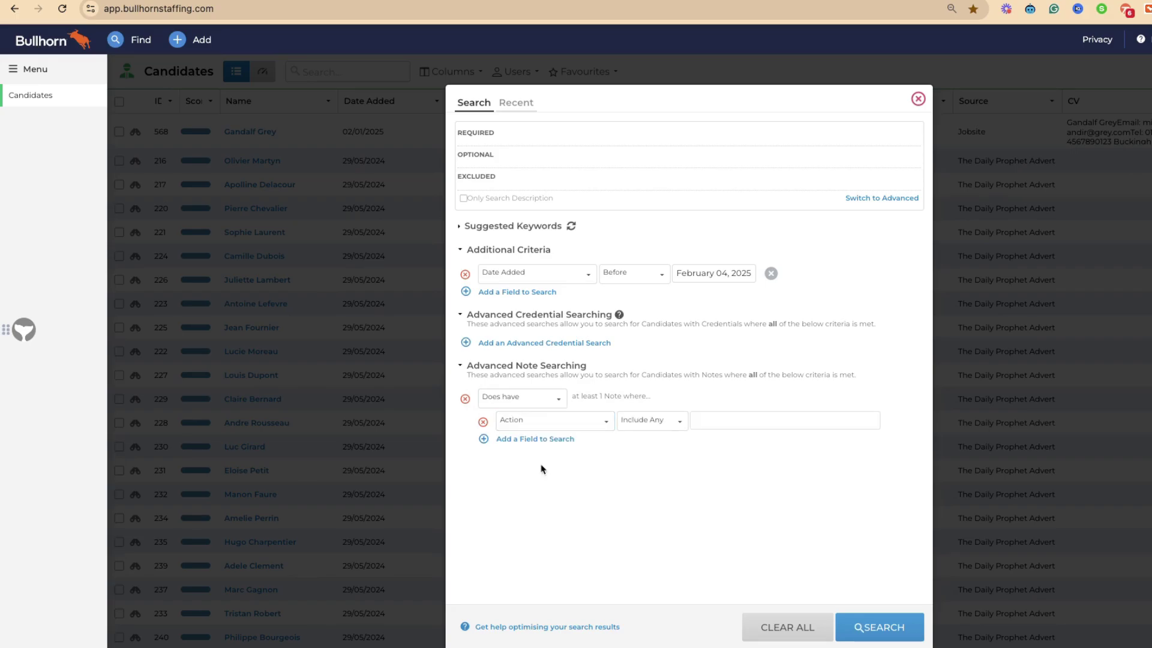
click(730, 421)
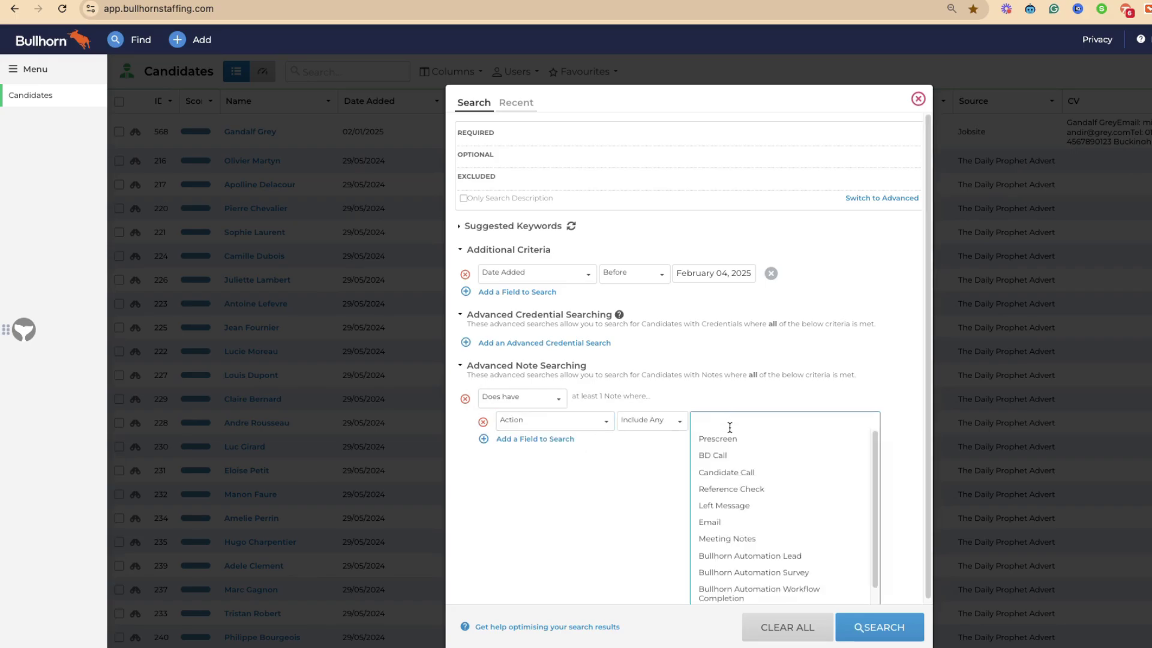
click(728, 438)
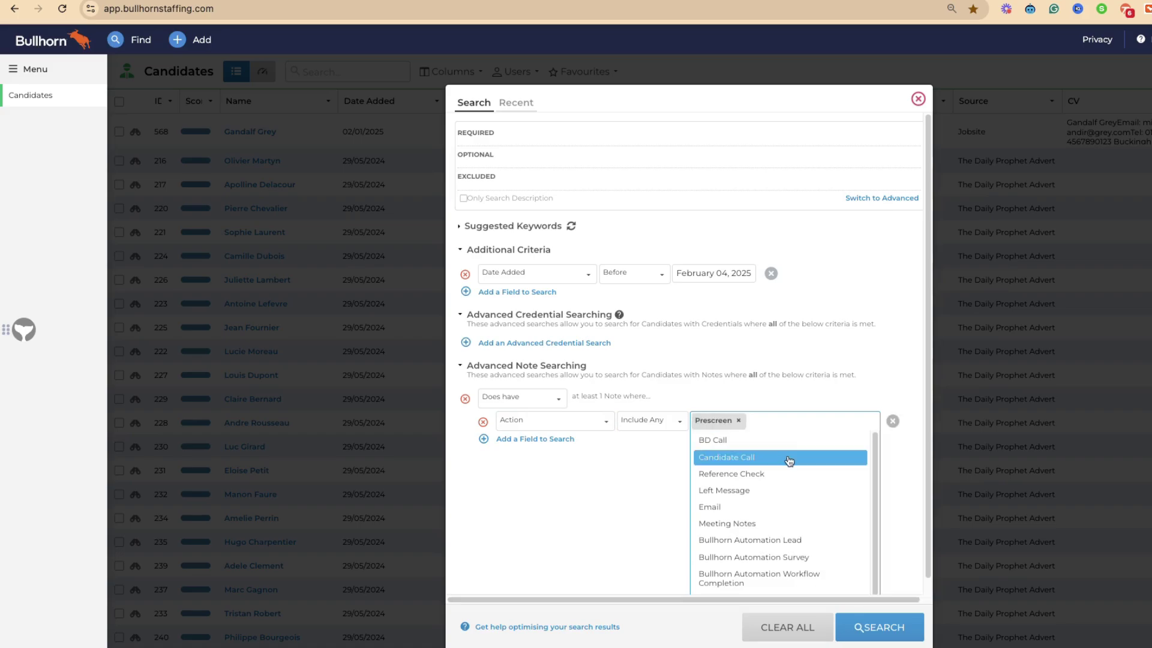
click(754, 492)
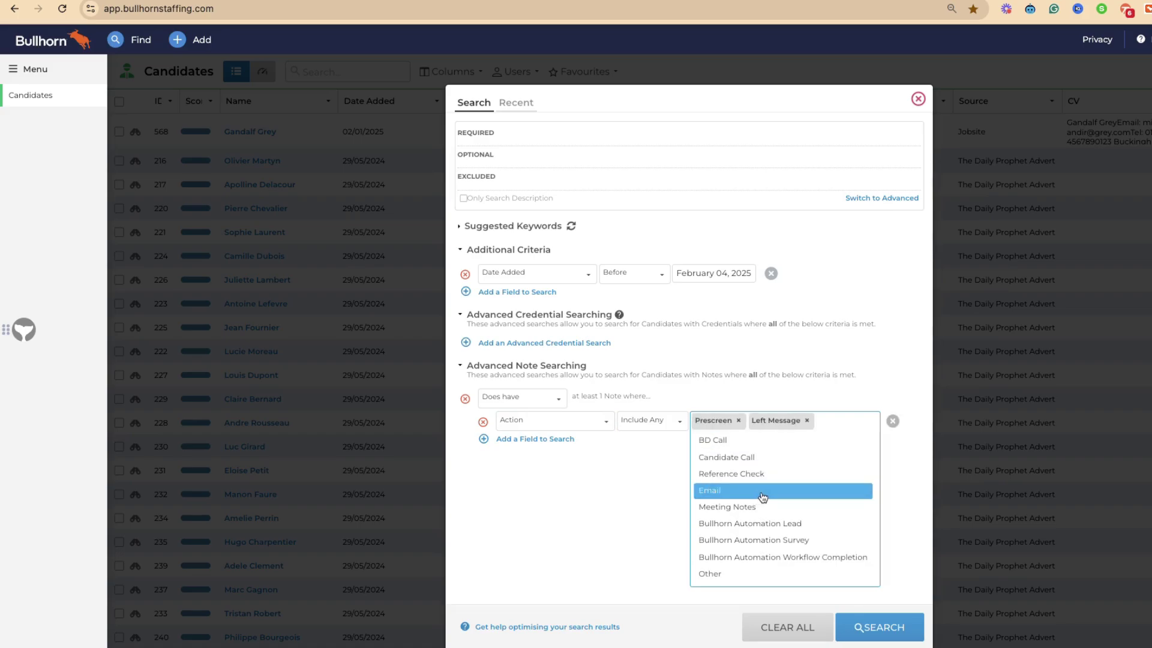
click(765, 457)
click(620, 467)
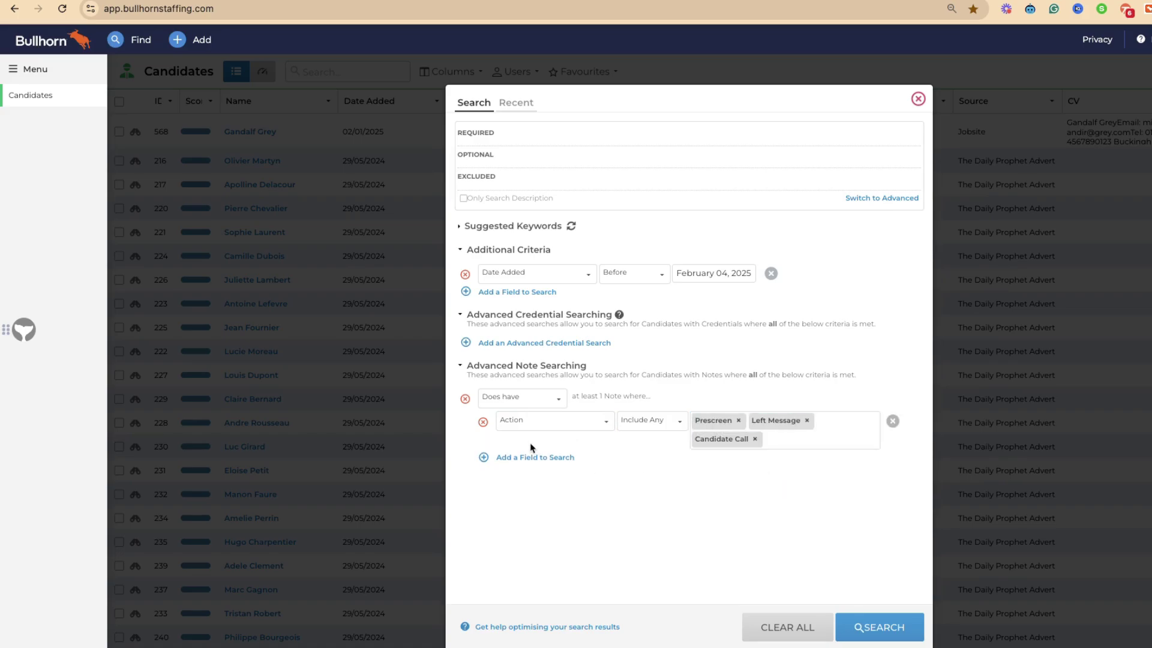
Step: Add a note condition limiting Date Added to within the past 1 year
click(538, 458)
click(538, 461)
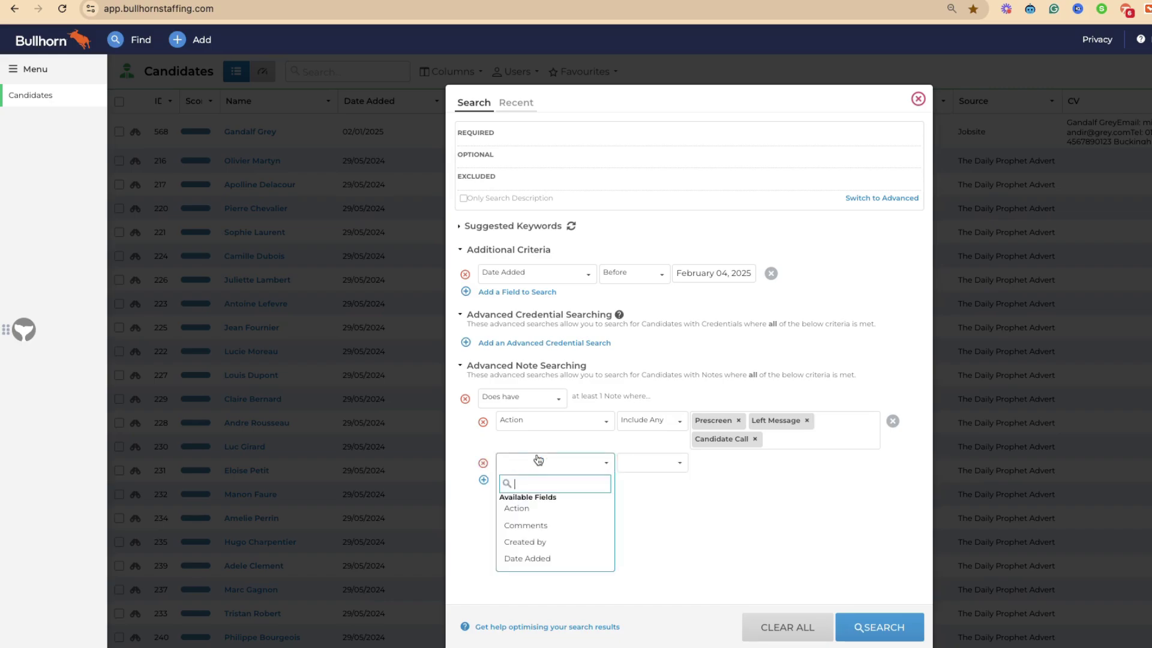
click(543, 558)
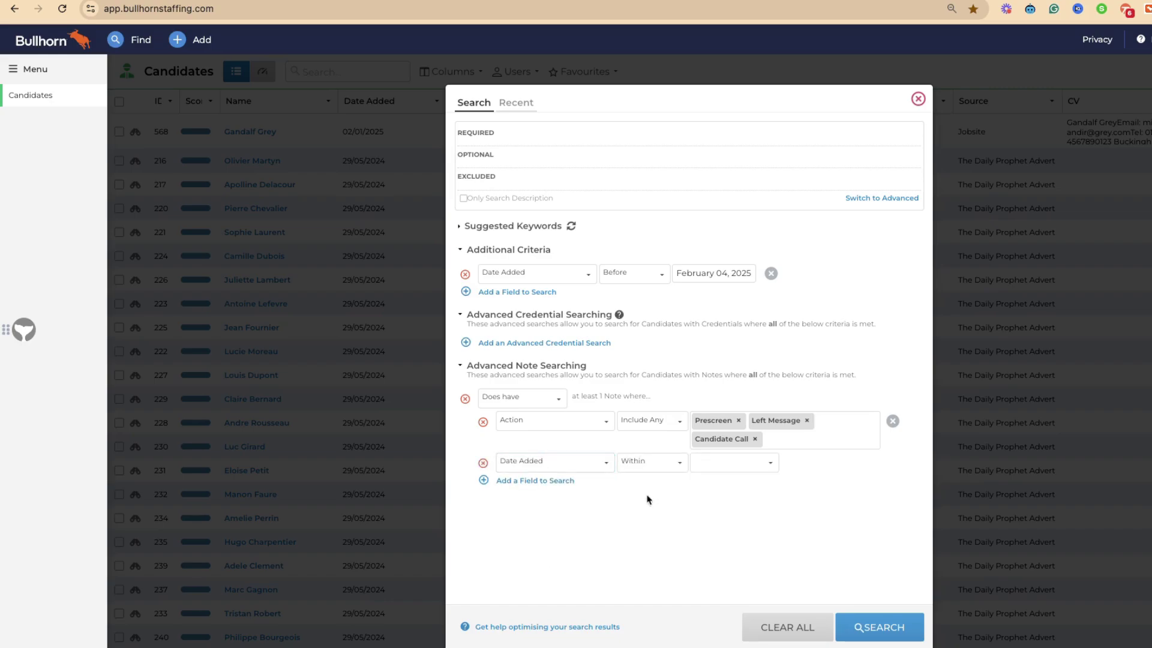
click(699, 465)
scroll(814, 430, down, 1)
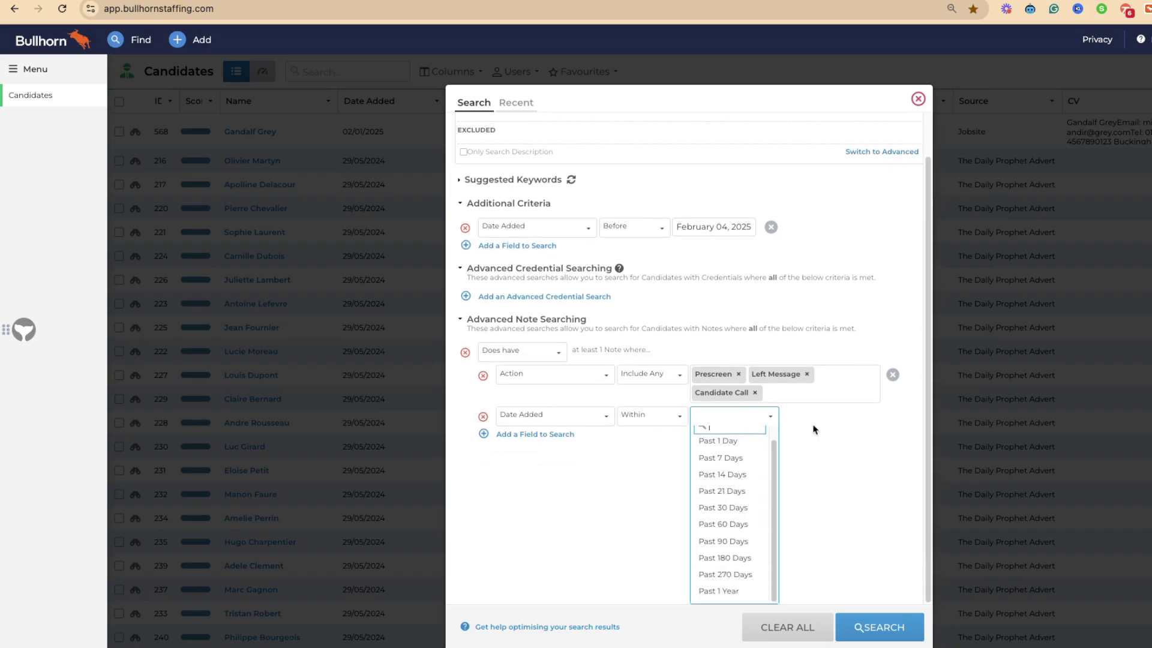
click(744, 591)
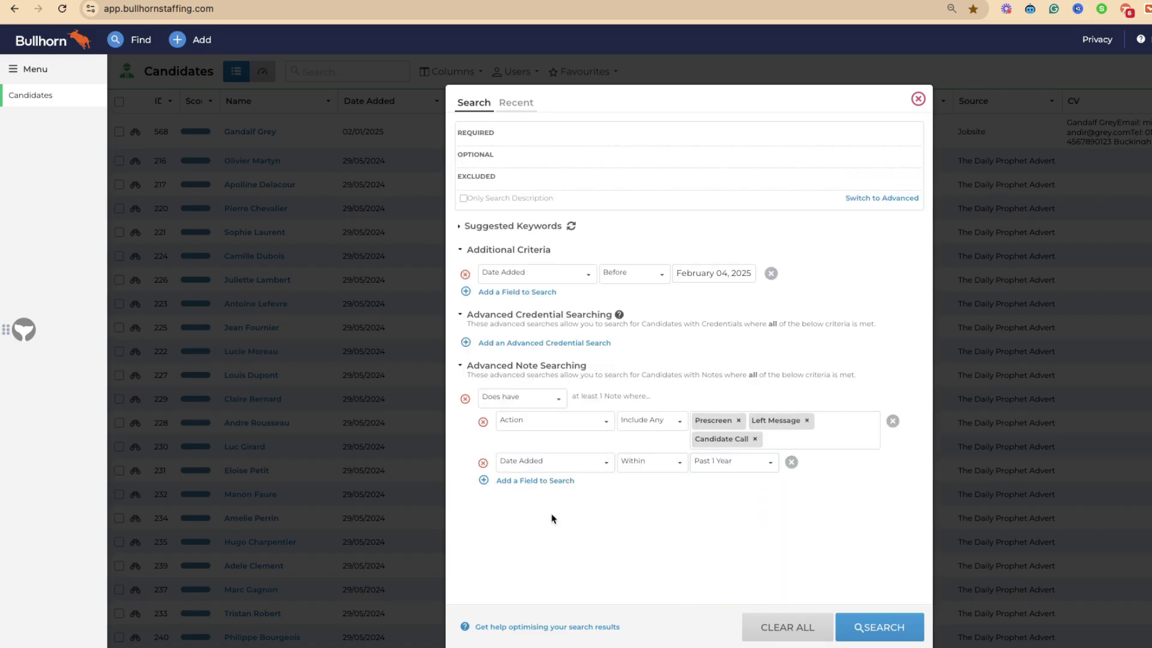
Step: Try a Comments, then Created by condition, remove it, and run the search
click(549, 481)
click(557, 485)
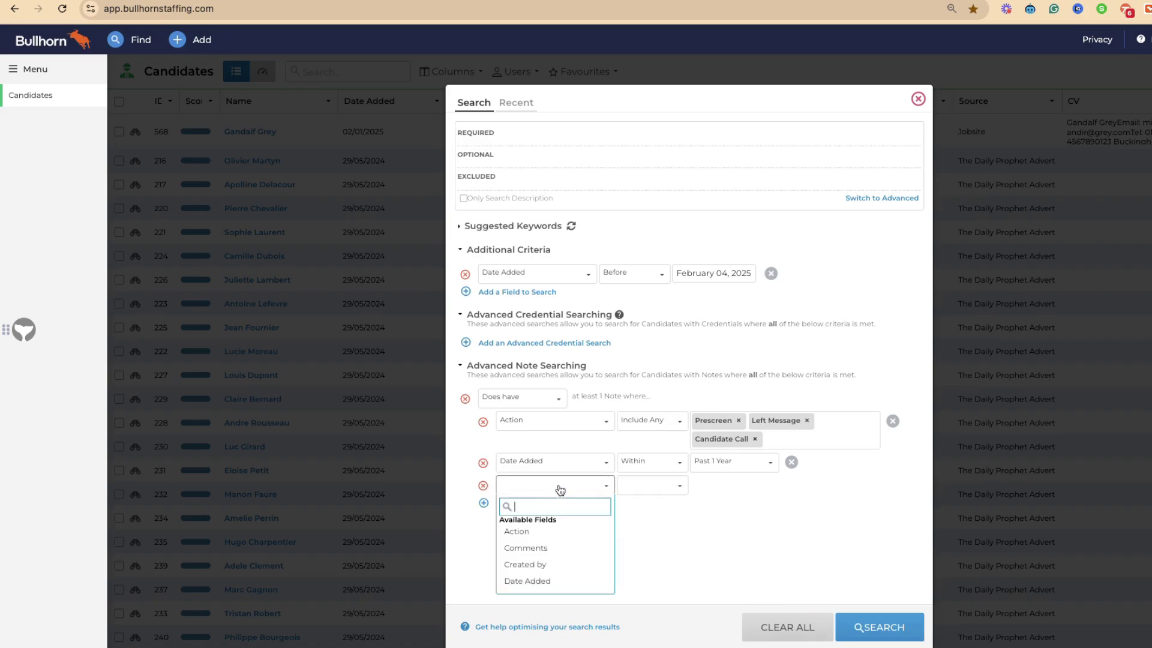
click(571, 548)
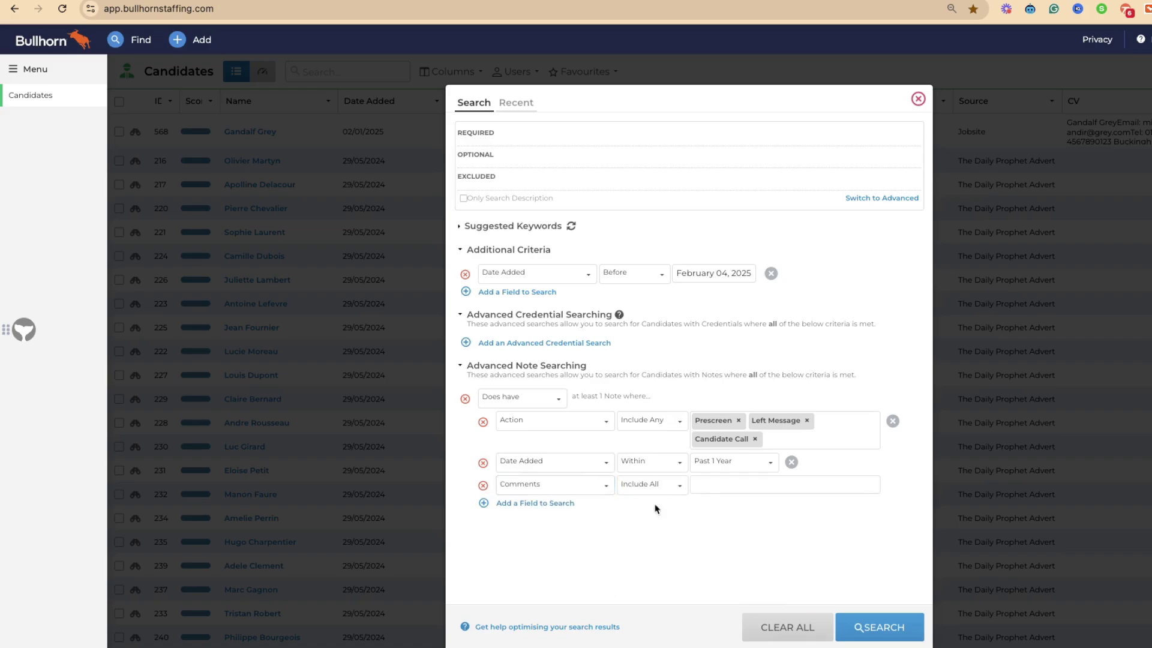
click(730, 484)
click(663, 541)
click(545, 485)
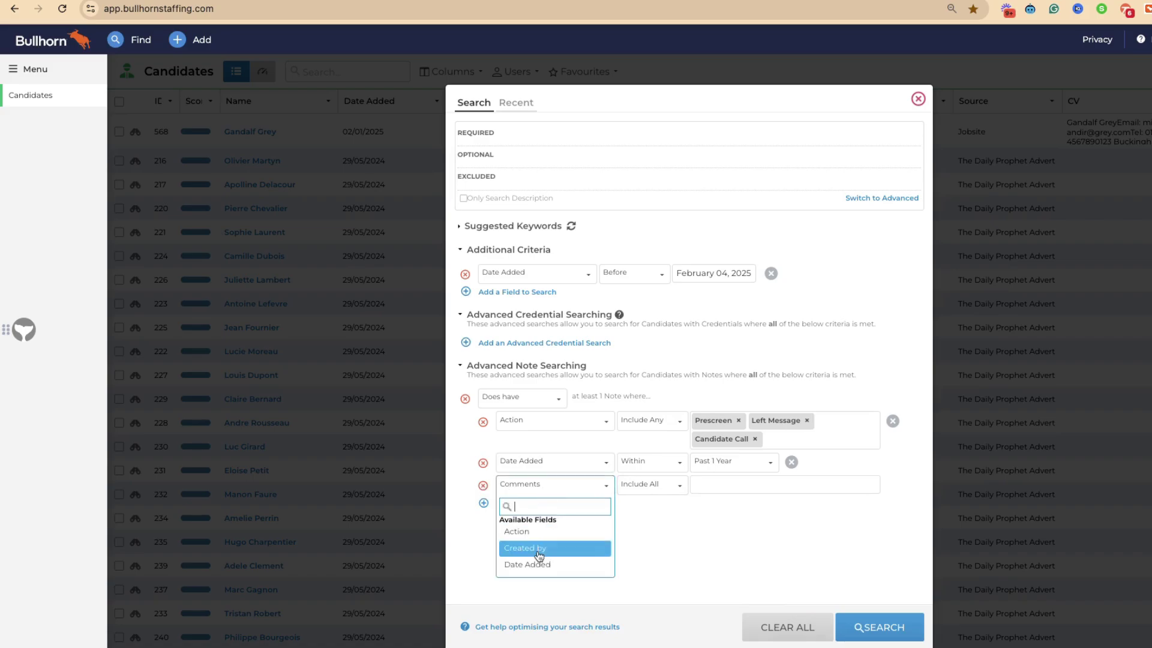
click(549, 547)
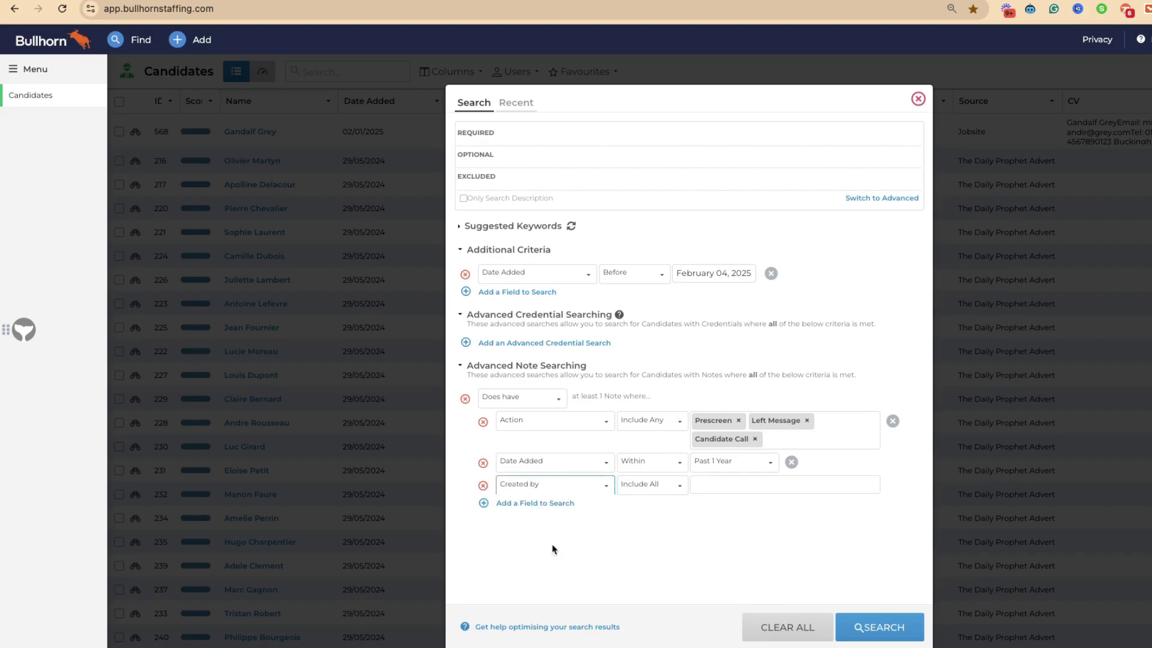
click(713, 486)
click(642, 546)
click(483, 486)
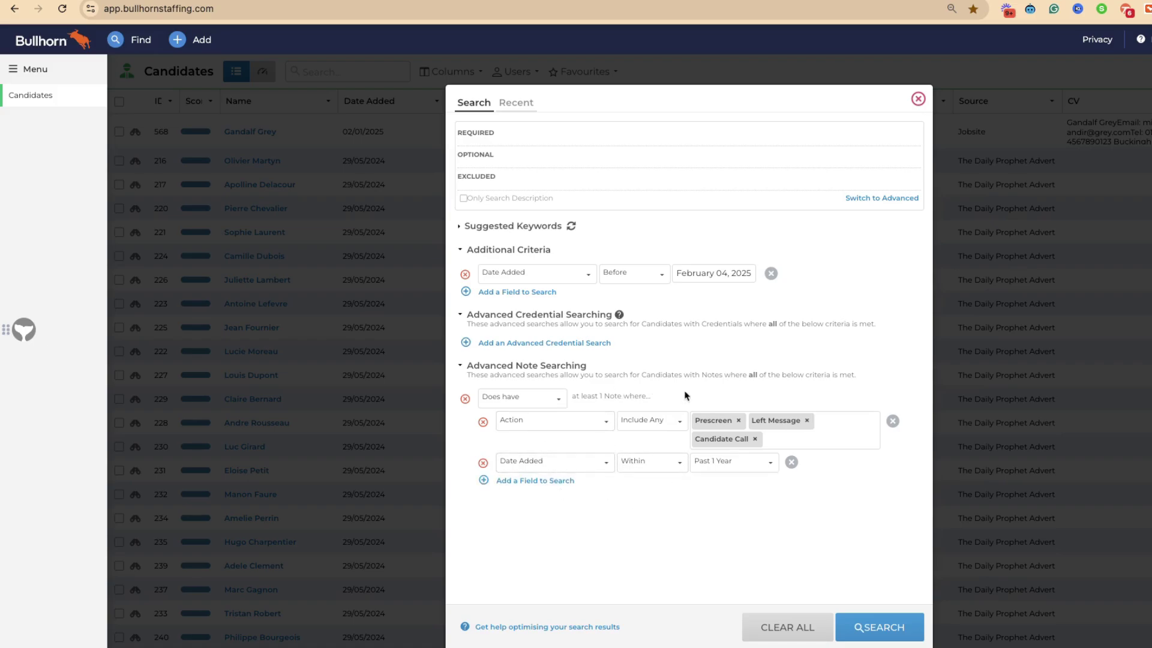
click(852, 629)
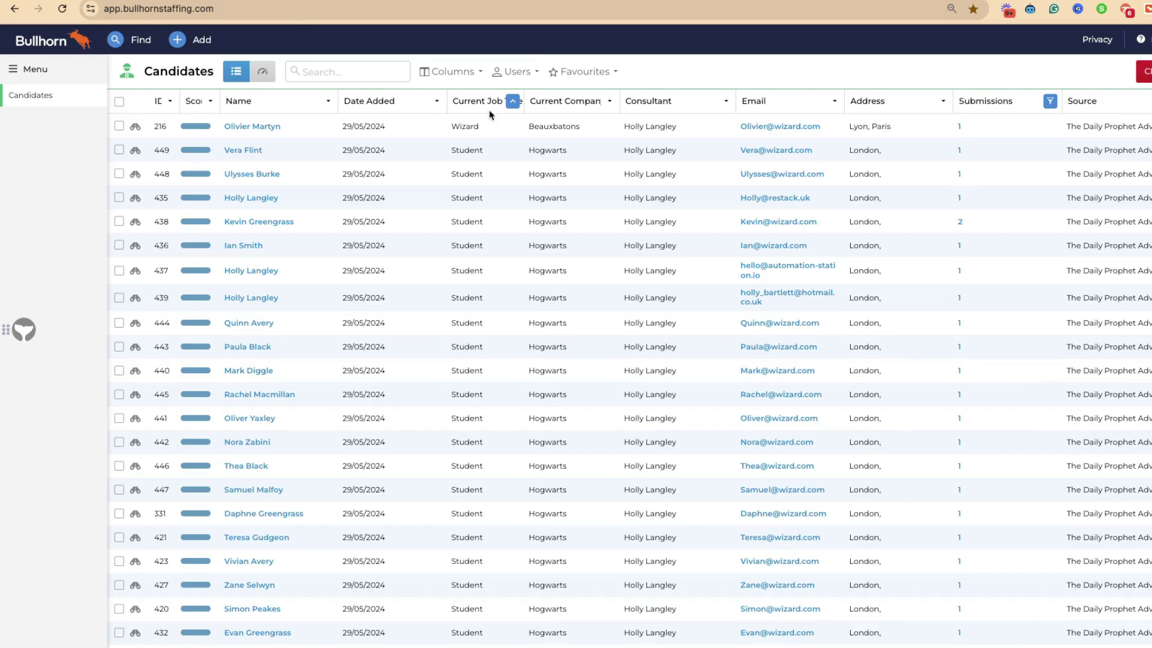
Step: Select all 25 candidates on the results page
click(119, 101)
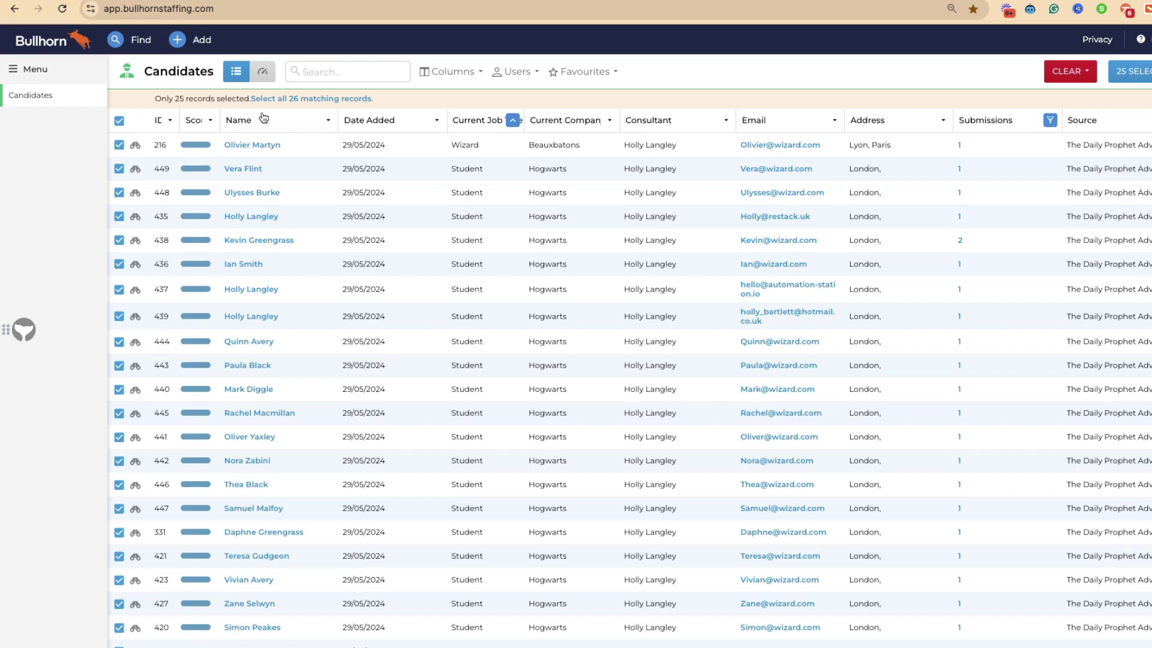
Step: Begin saving the search as a Public favourite, starting its name with 'Cand'
click(567, 72)
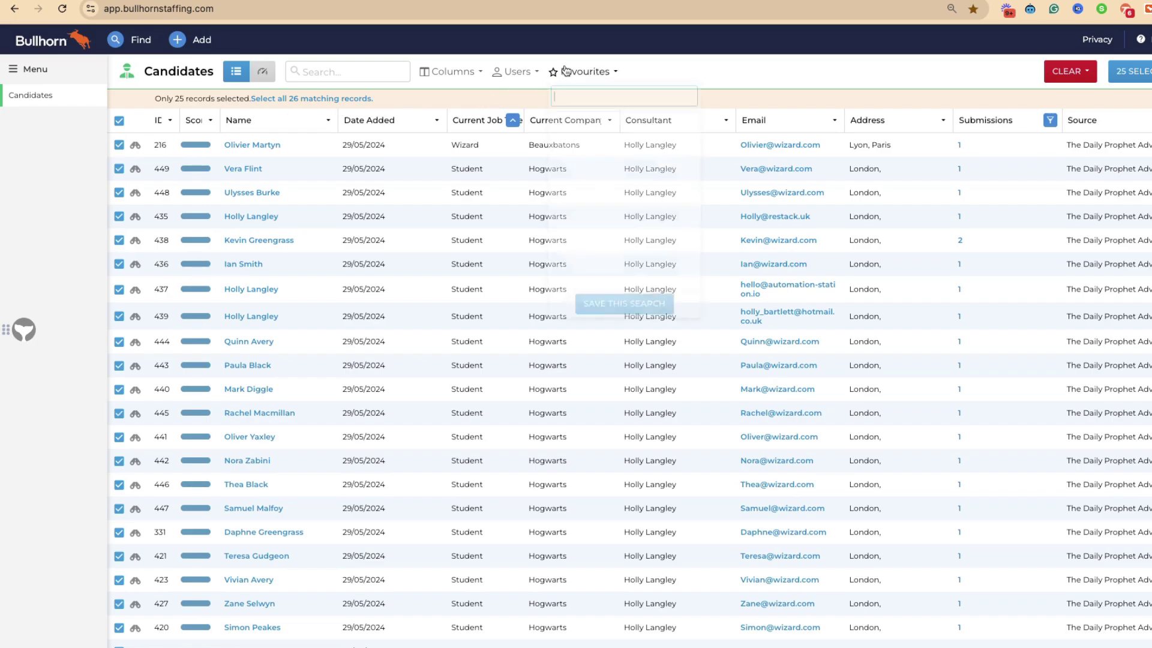
click(634, 303)
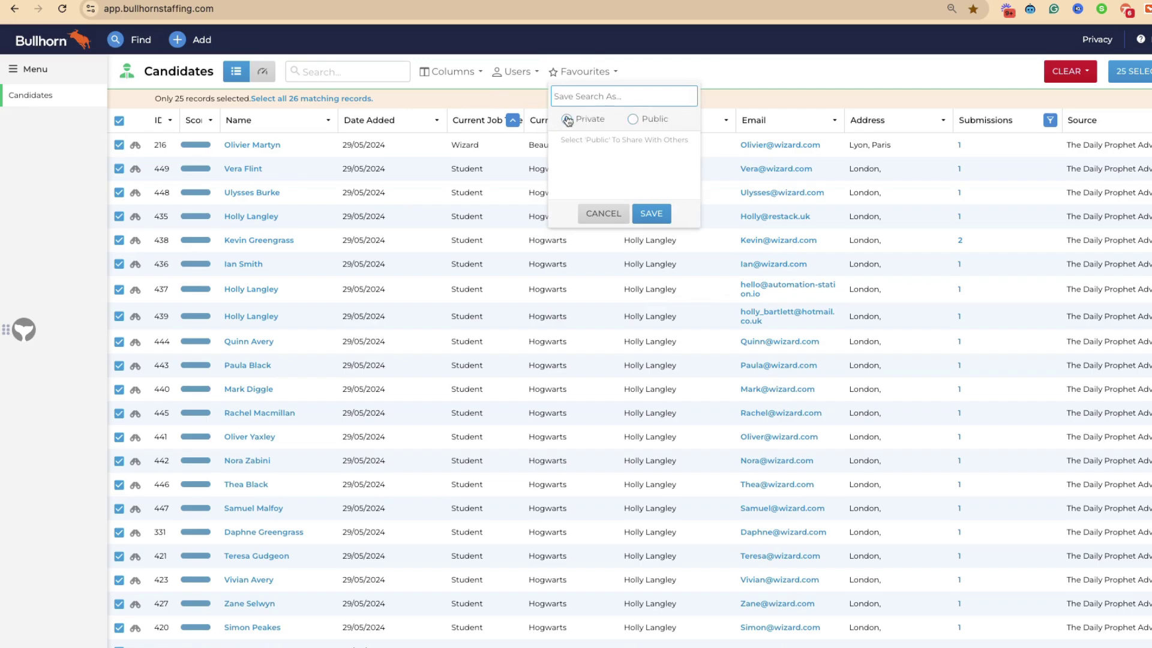
click(632, 119)
click(603, 97)
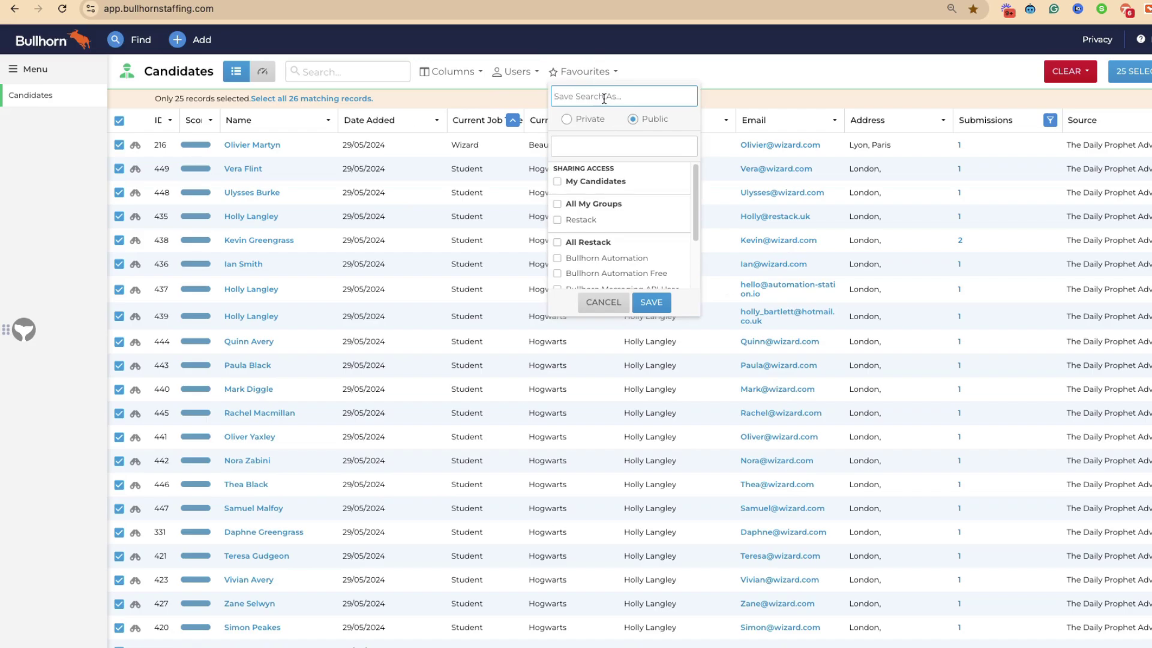
text(Cand)
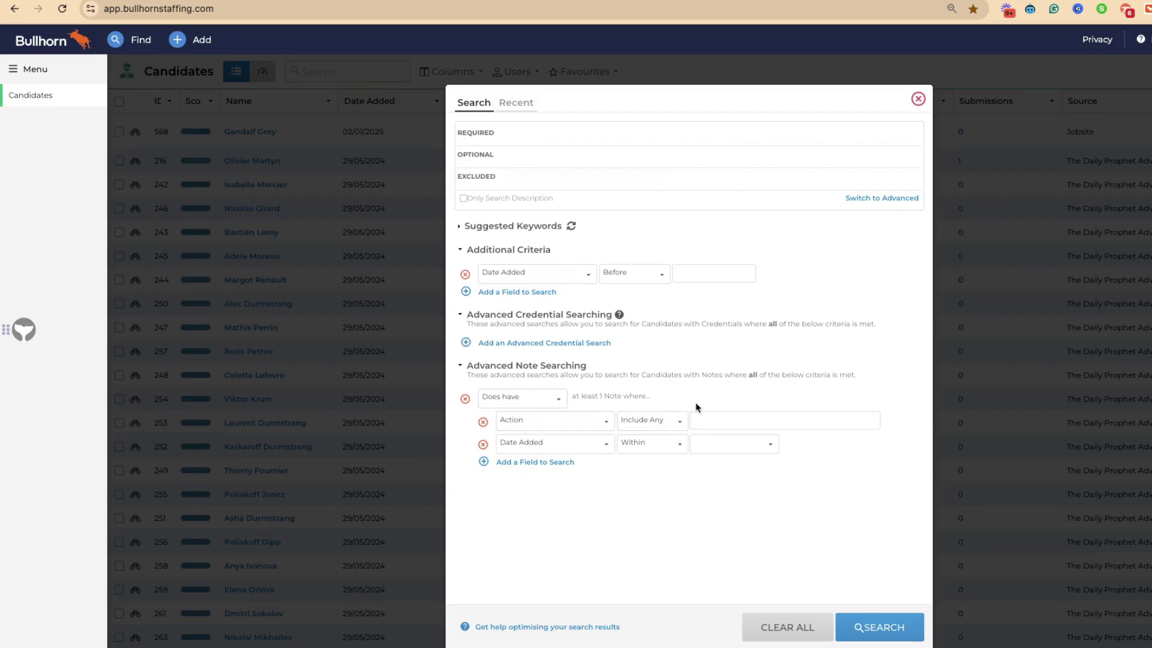
Step: Search for Prescreen notes within the past 60 days
click(715, 416)
click(736, 443)
click(698, 446)
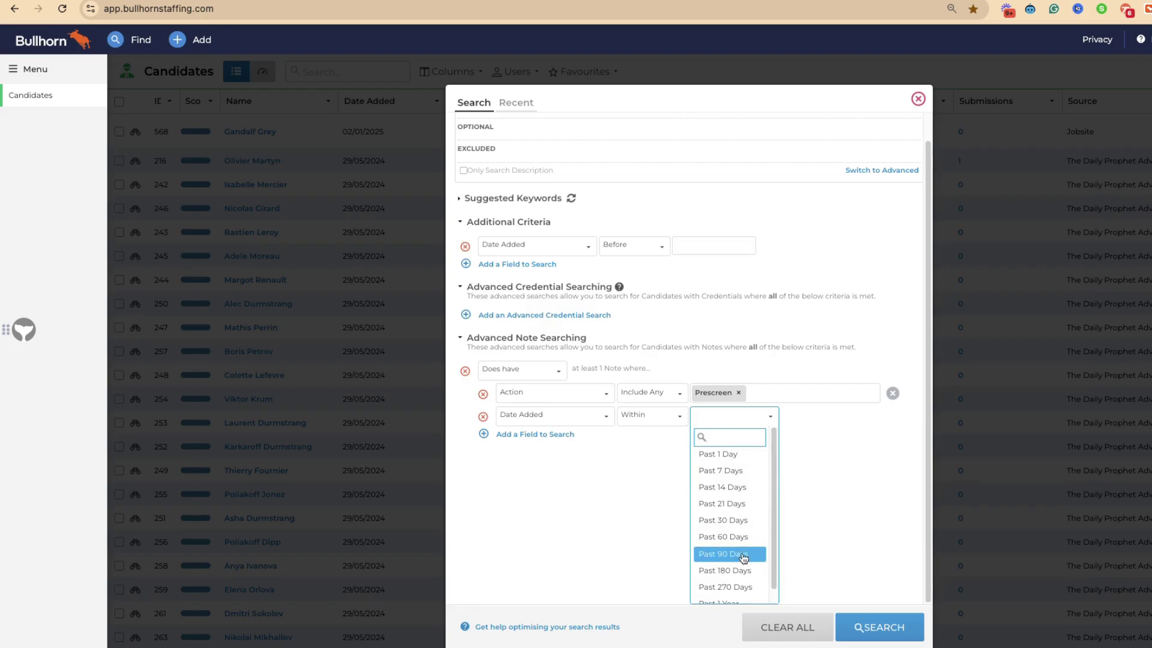
click(742, 536)
click(856, 624)
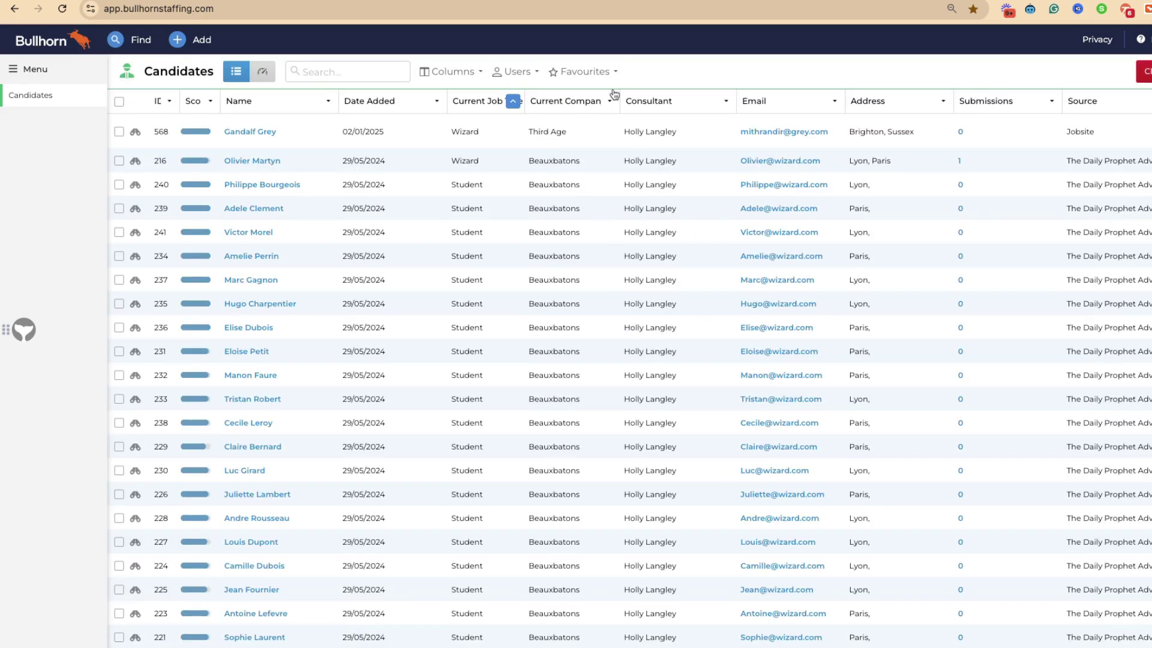
Step: Save it as public favourite 'Candidates With PreScreen', shared with My Candidates and all groups
click(591, 77)
click(613, 305)
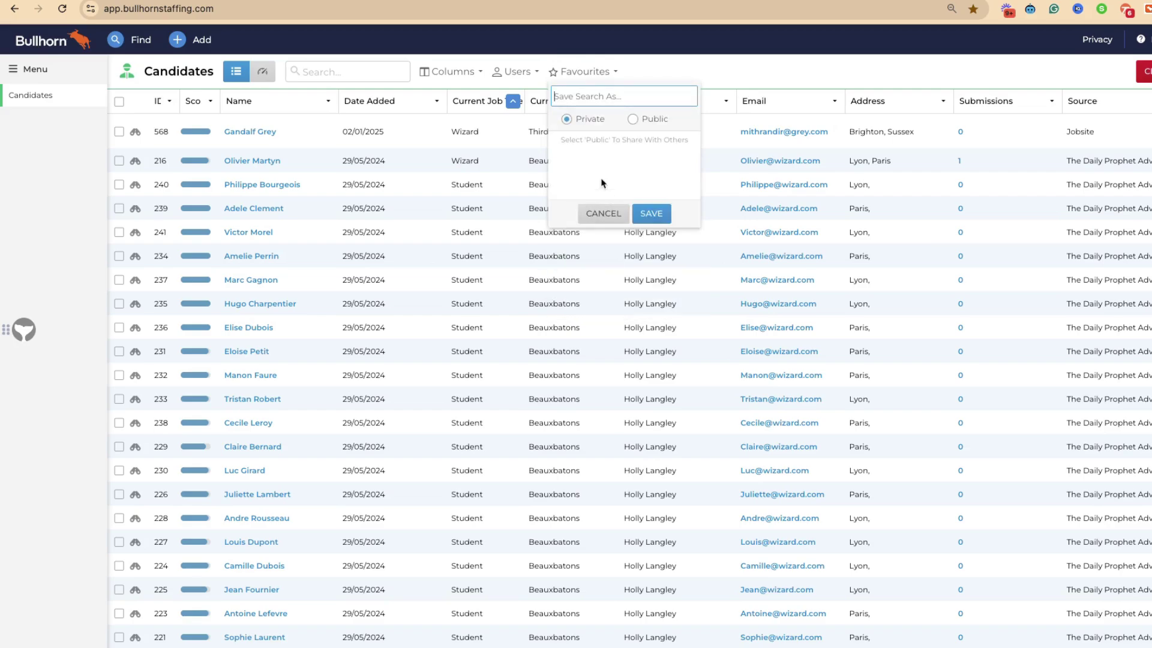
click(633, 119)
text(Candidates With PreScreen)
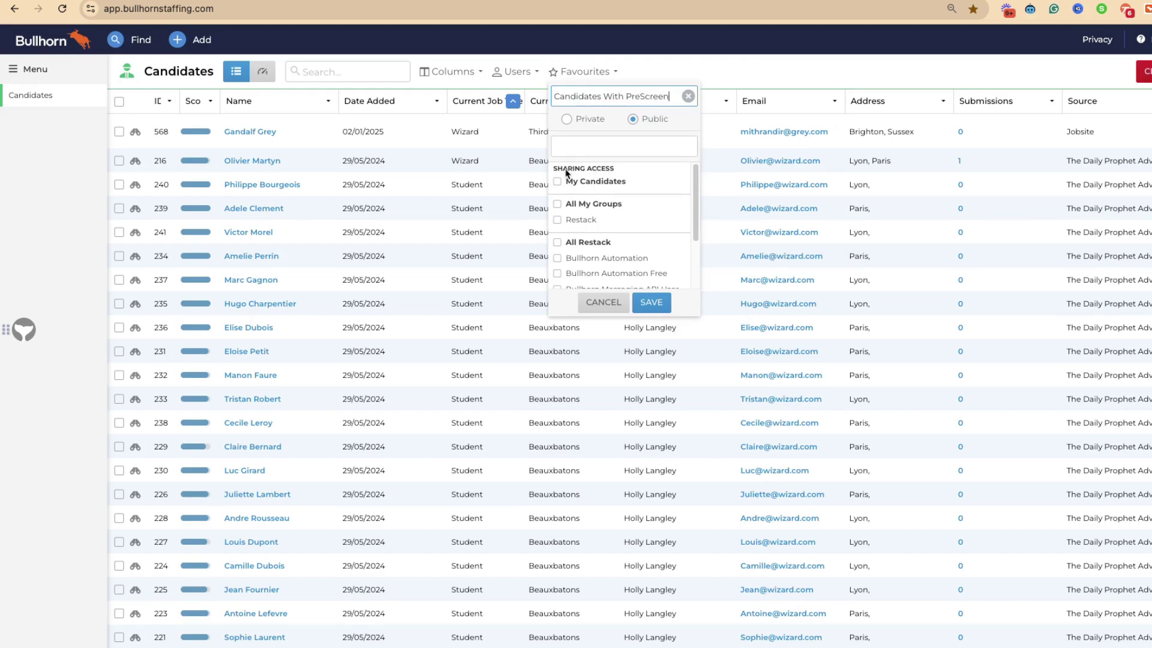
click(567, 181)
click(578, 205)
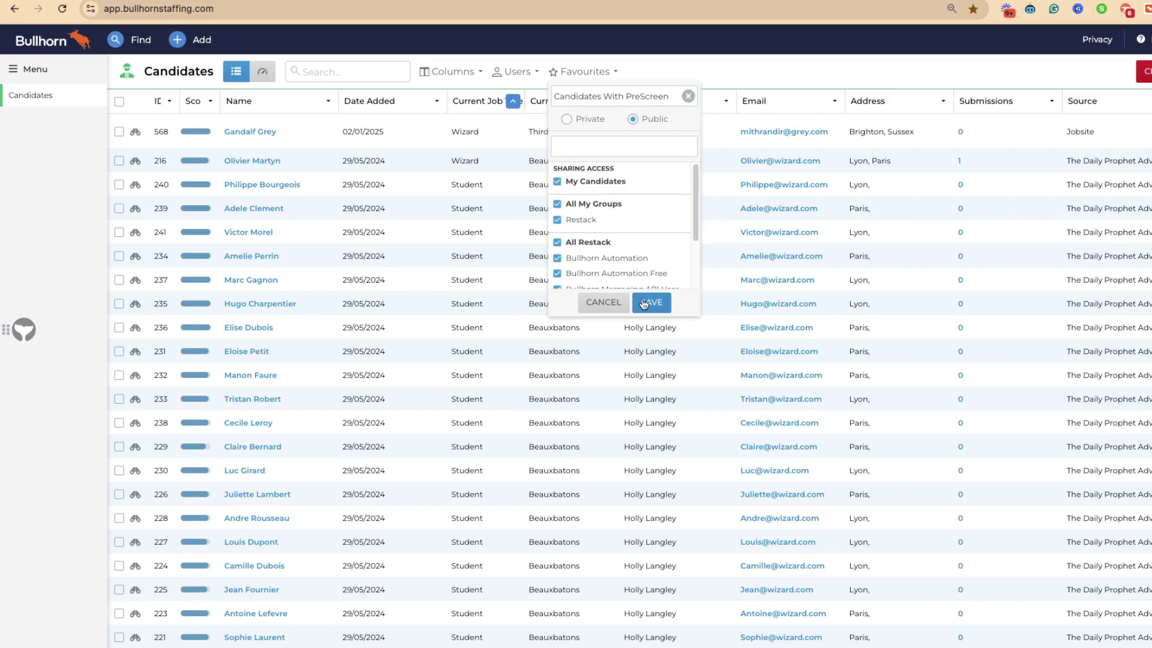
click(643, 304)
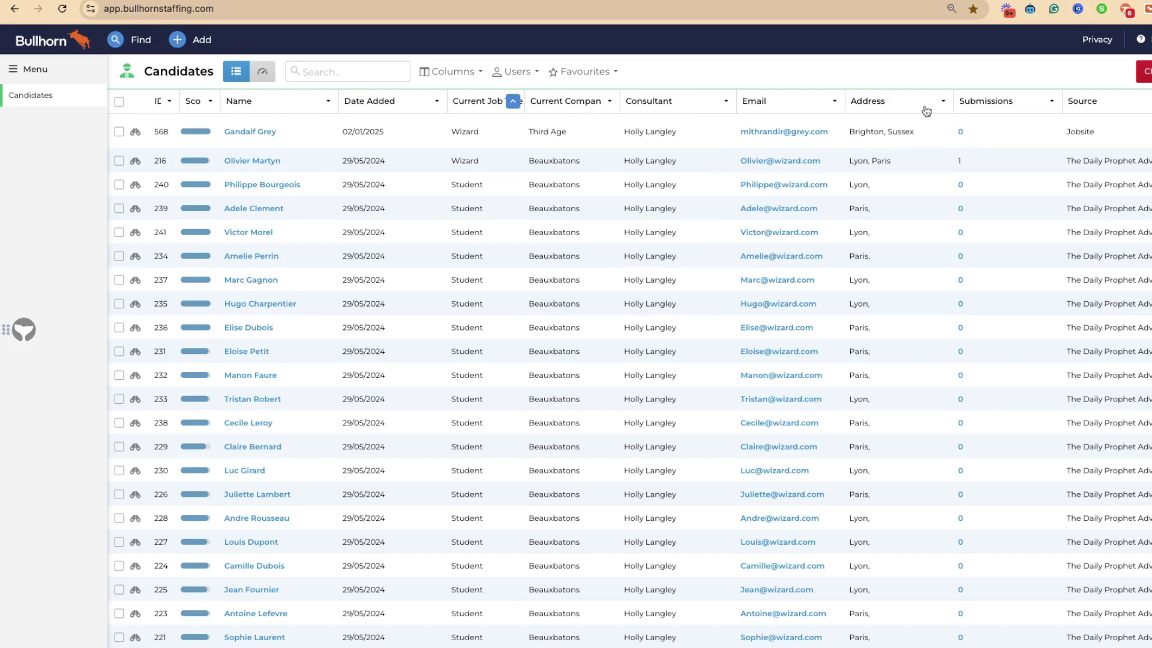
Step: Add a Country criterion of United Kingdom and rerun the search, returning 2 candidates
click(376, 73)
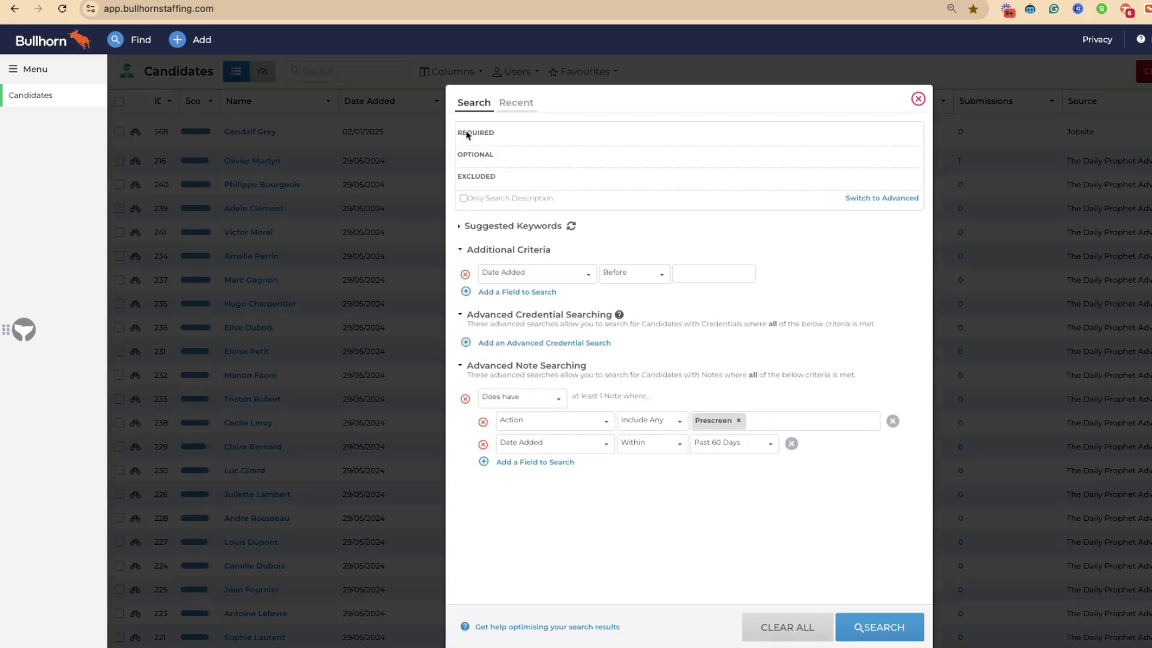
click(517, 272)
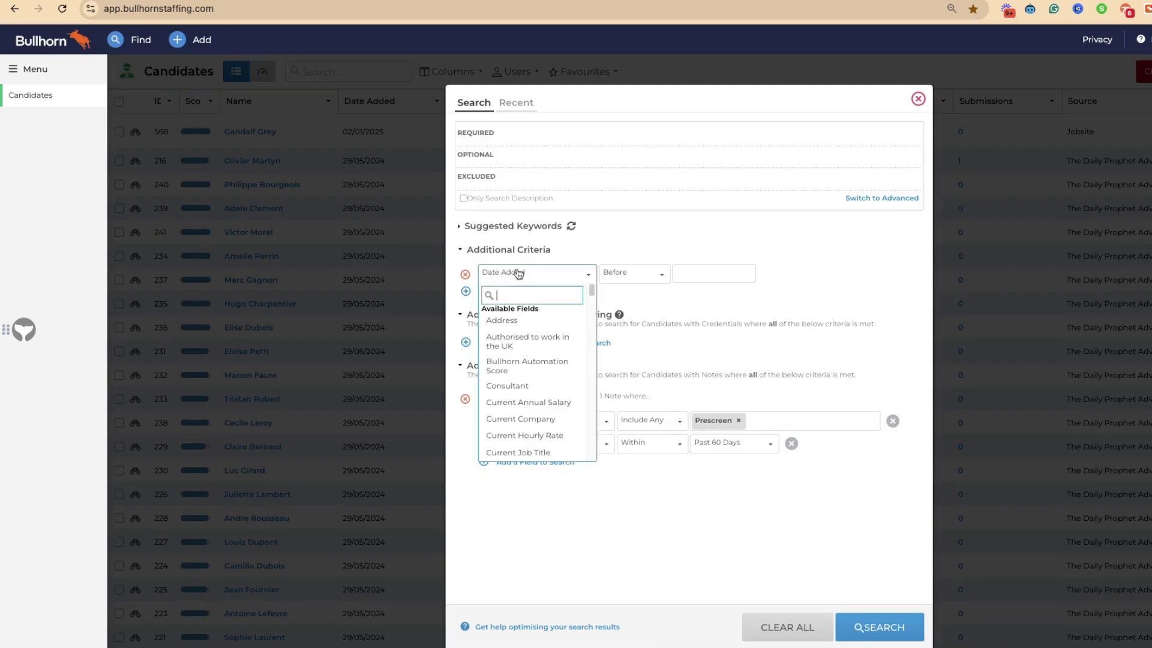
text(cou)
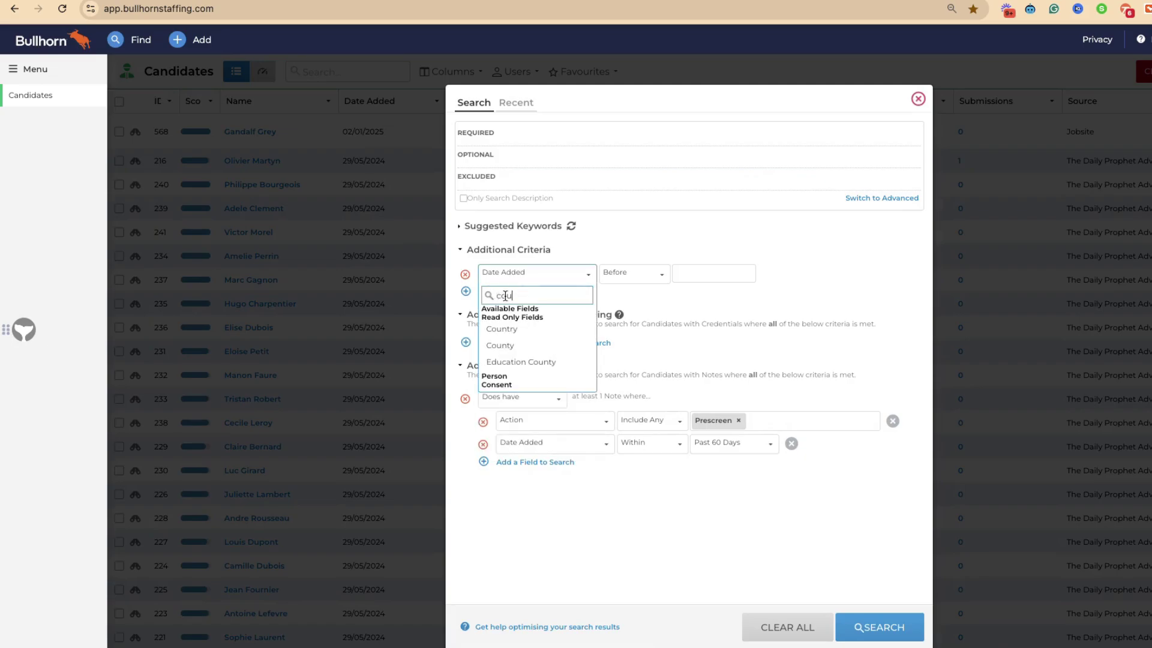
click(502, 329)
click(693, 273)
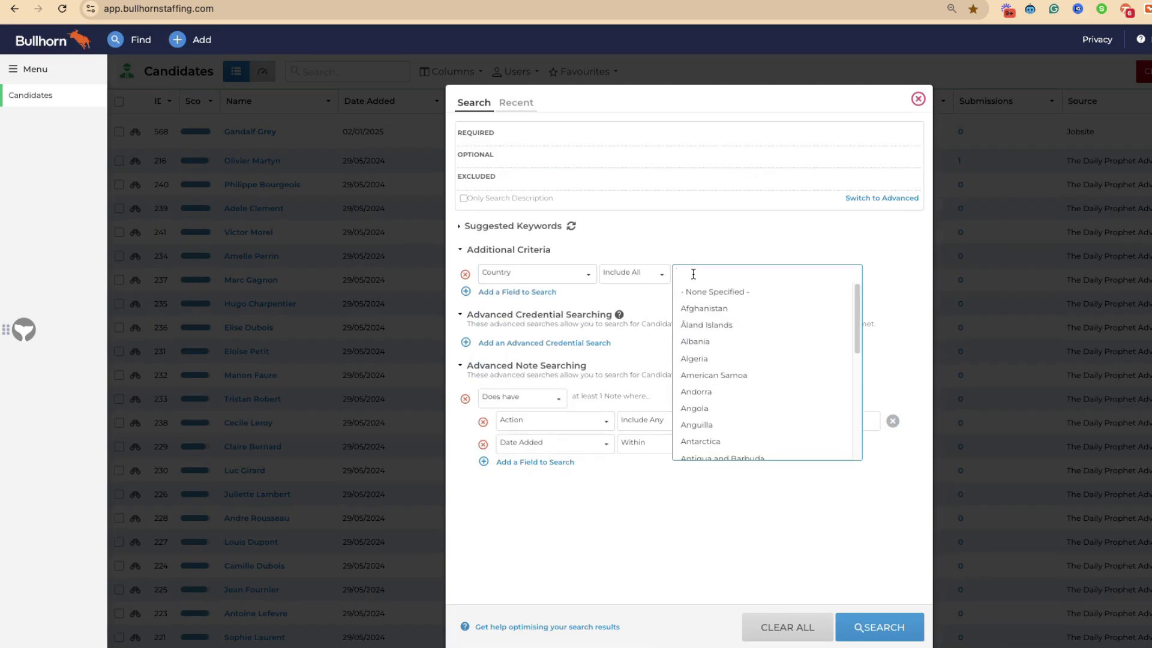
text(uni)
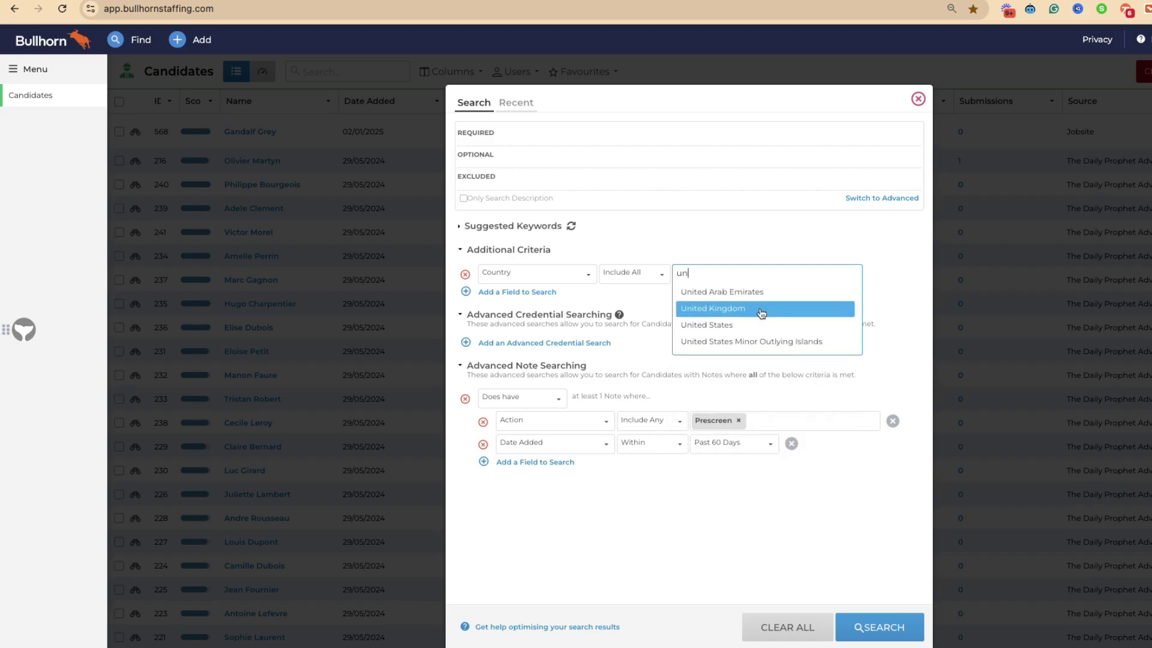
click(759, 305)
click(880, 627)
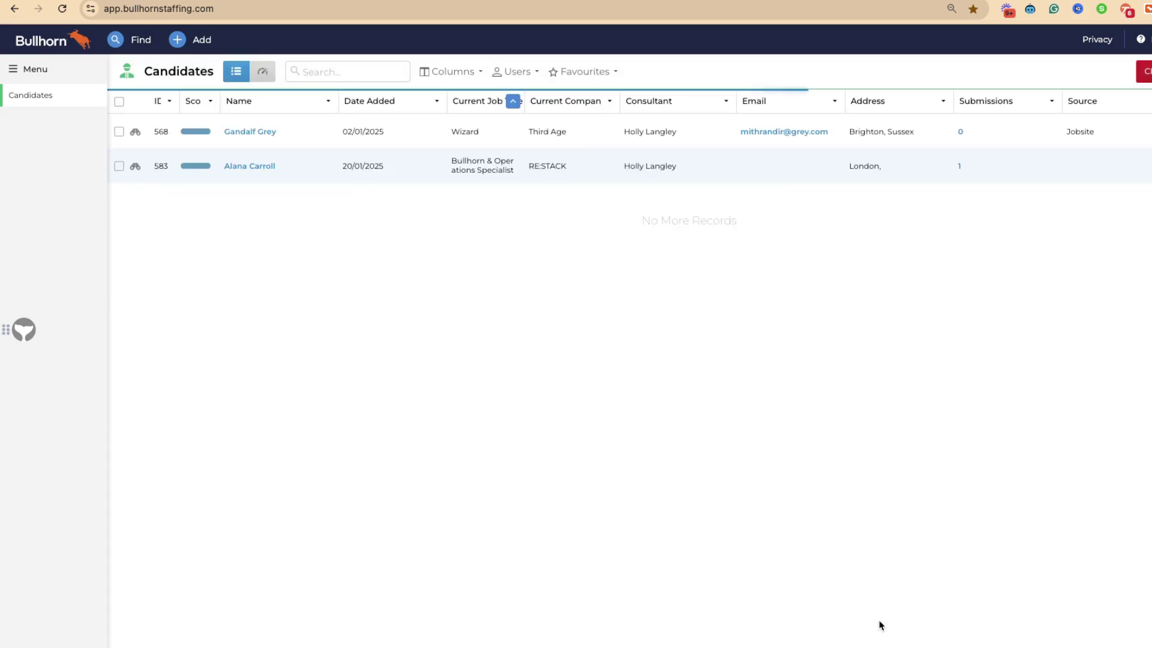
click(577, 73)
Step: Save public favourite 'UK Candidates With prescreen' shared with all groups, then clear the search
click(637, 307)
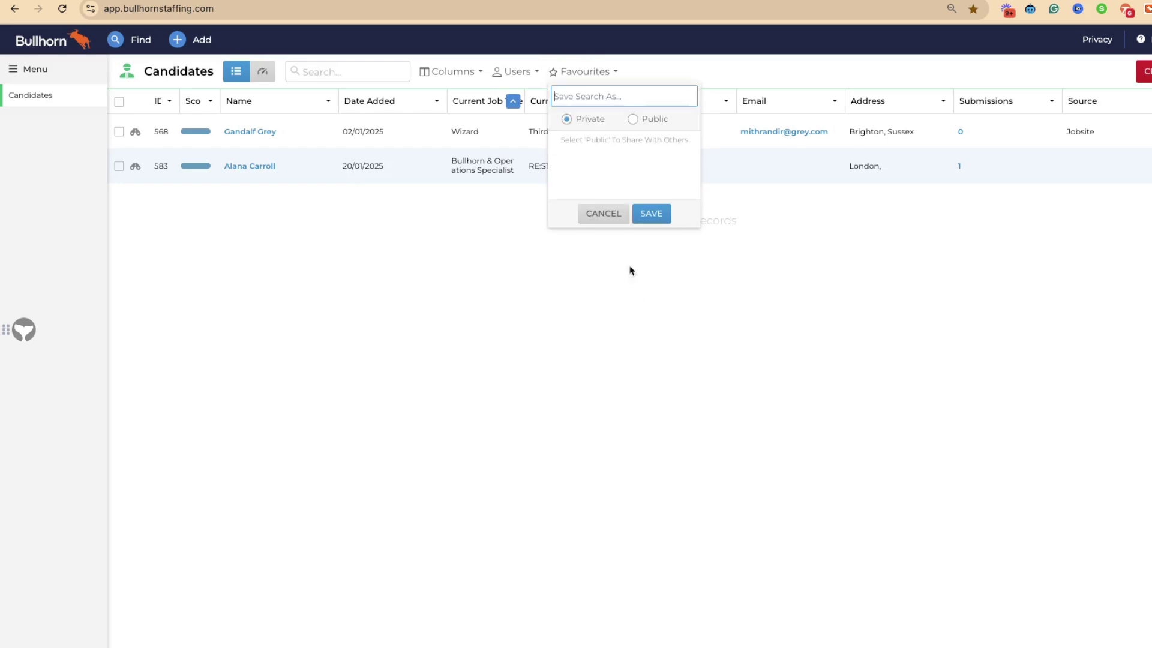
click(633, 119)
click(584, 95)
text(U)
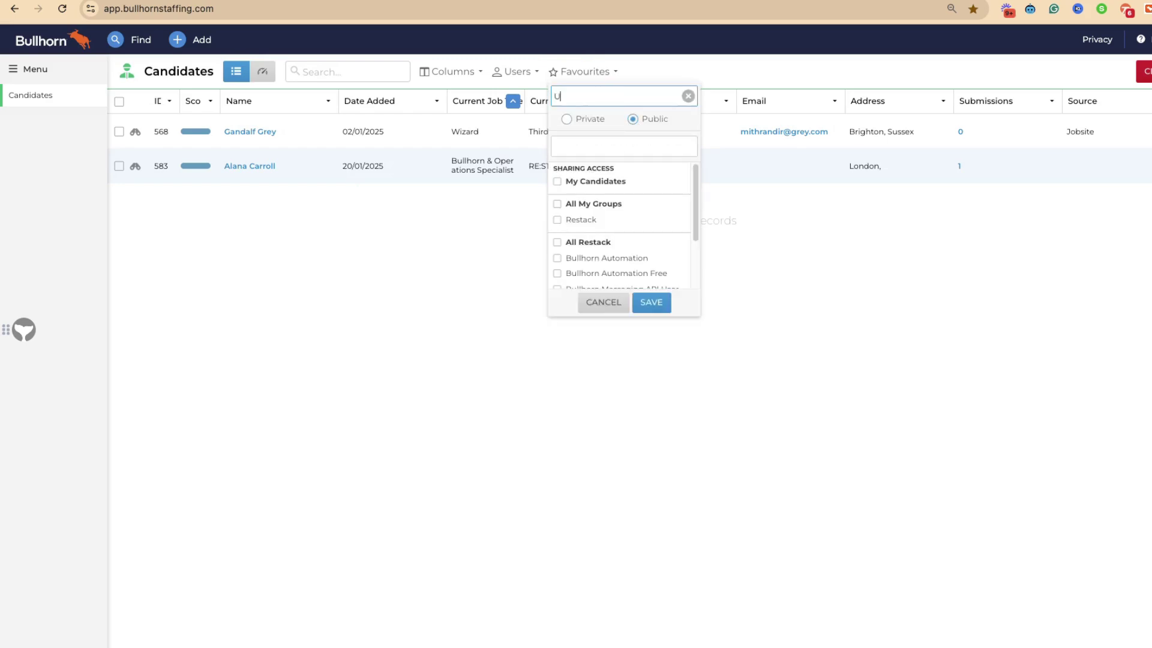
text(K Candidates With prescreen)
click(590, 187)
click(591, 203)
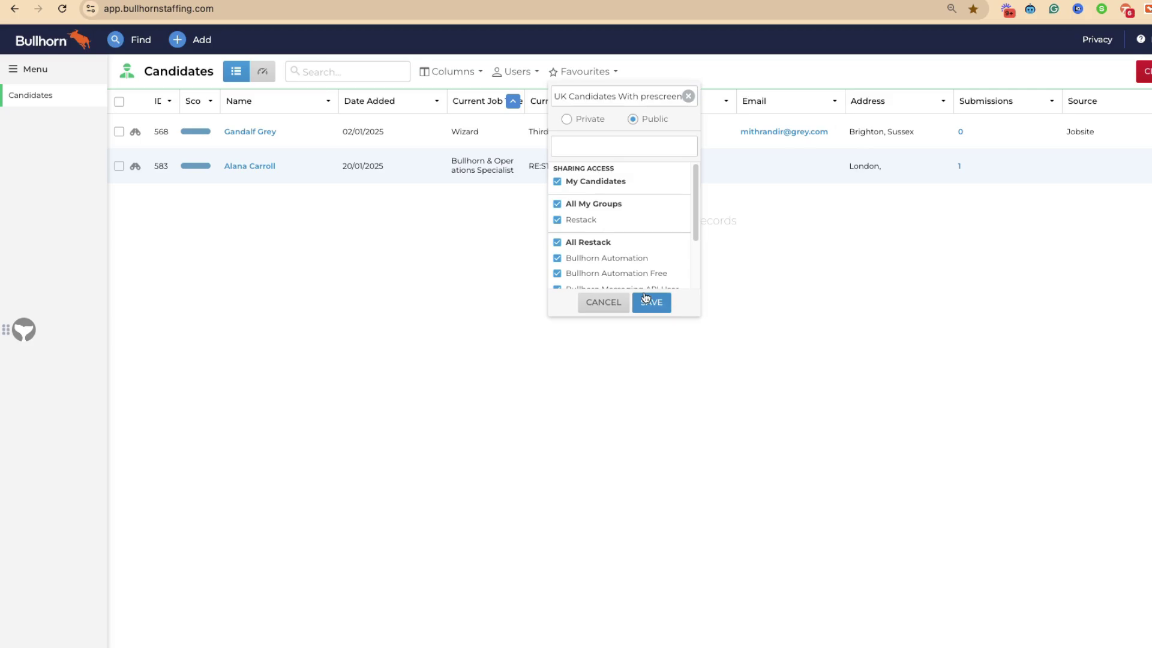
click(645, 297)
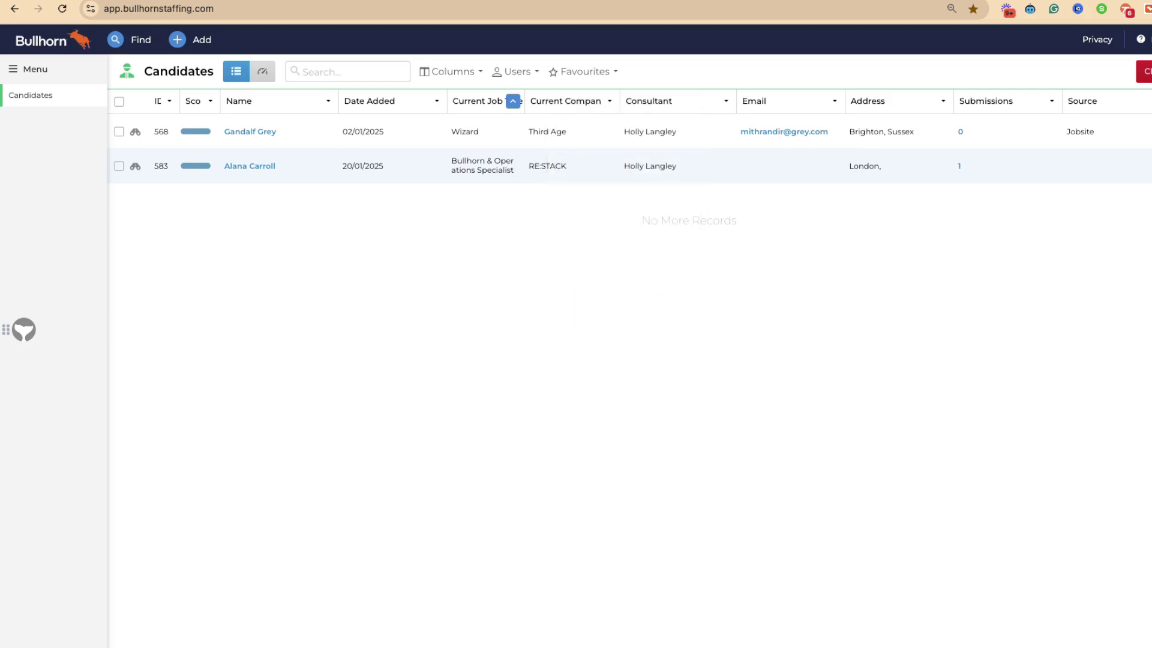
click(1123, 123)
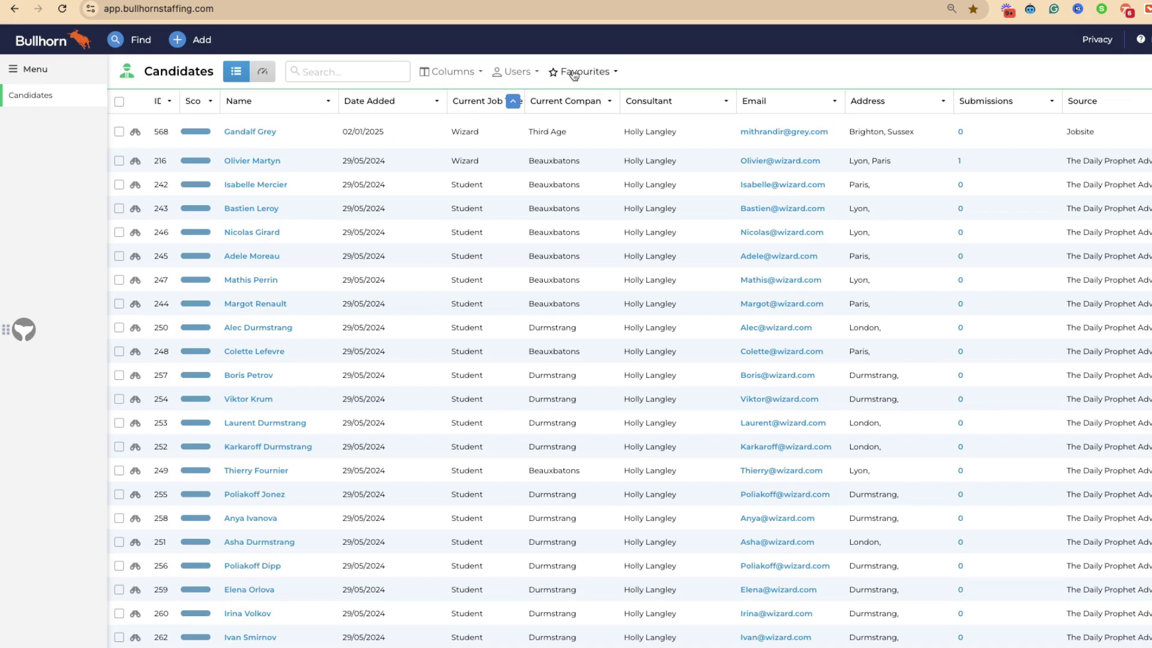
Step: Review the three saved searches listed under Favourites
click(578, 72)
click(25, 72)
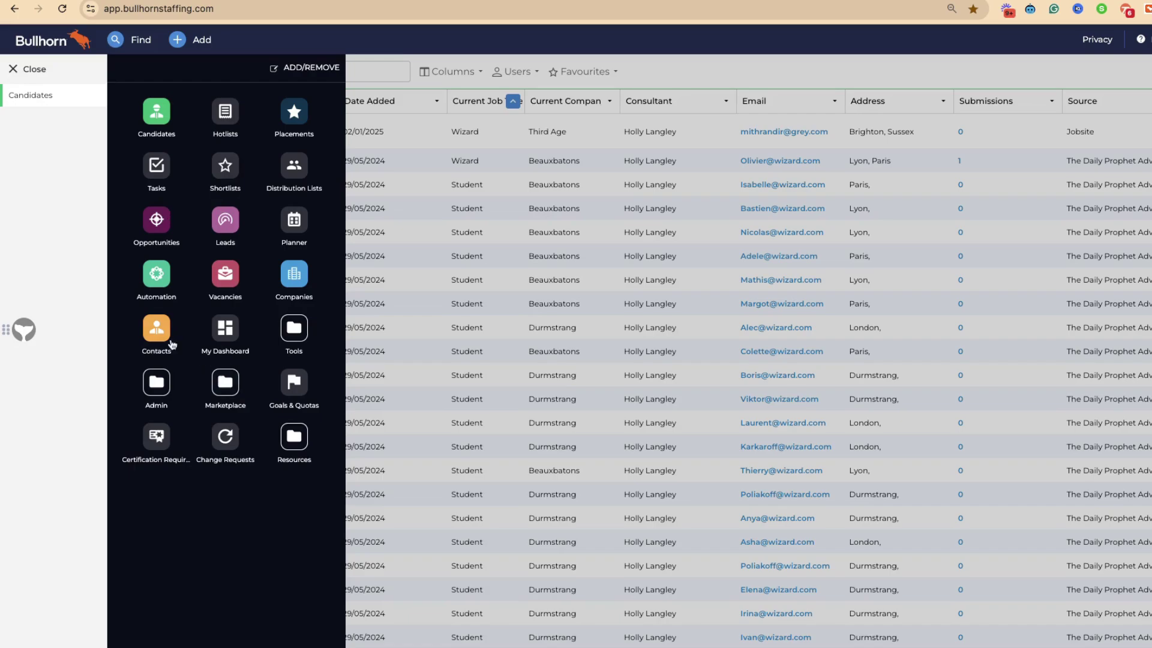
Step: Add a Public hotlist named 'Student Hotlist' on the Hotlists page
click(225, 111)
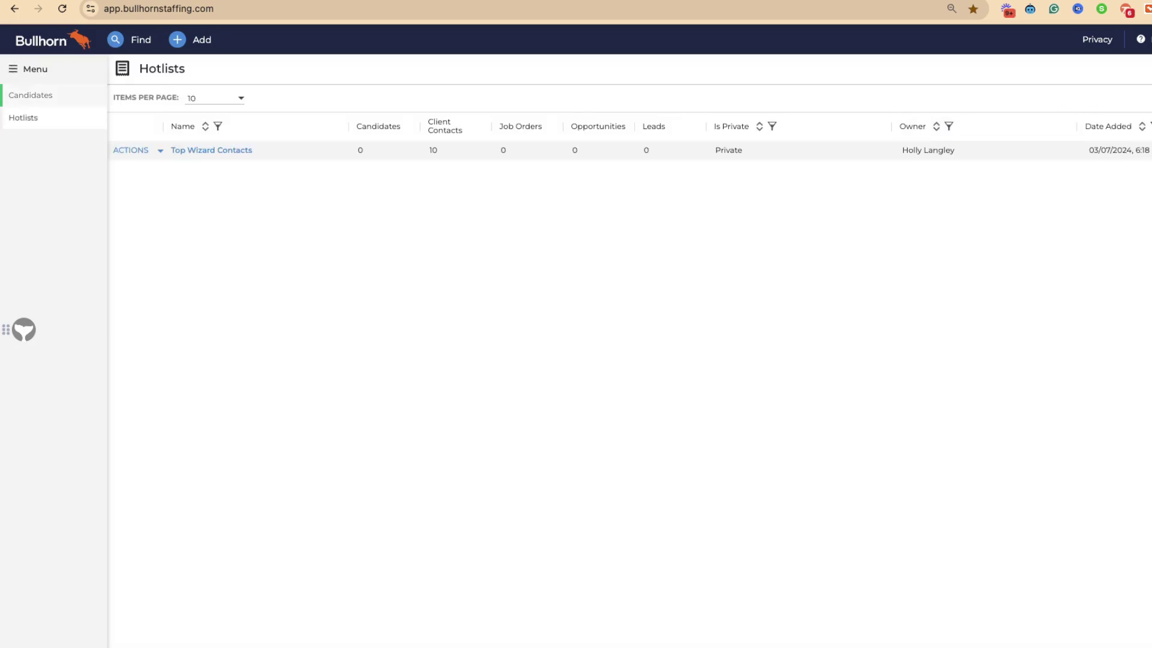
click(1146, 98)
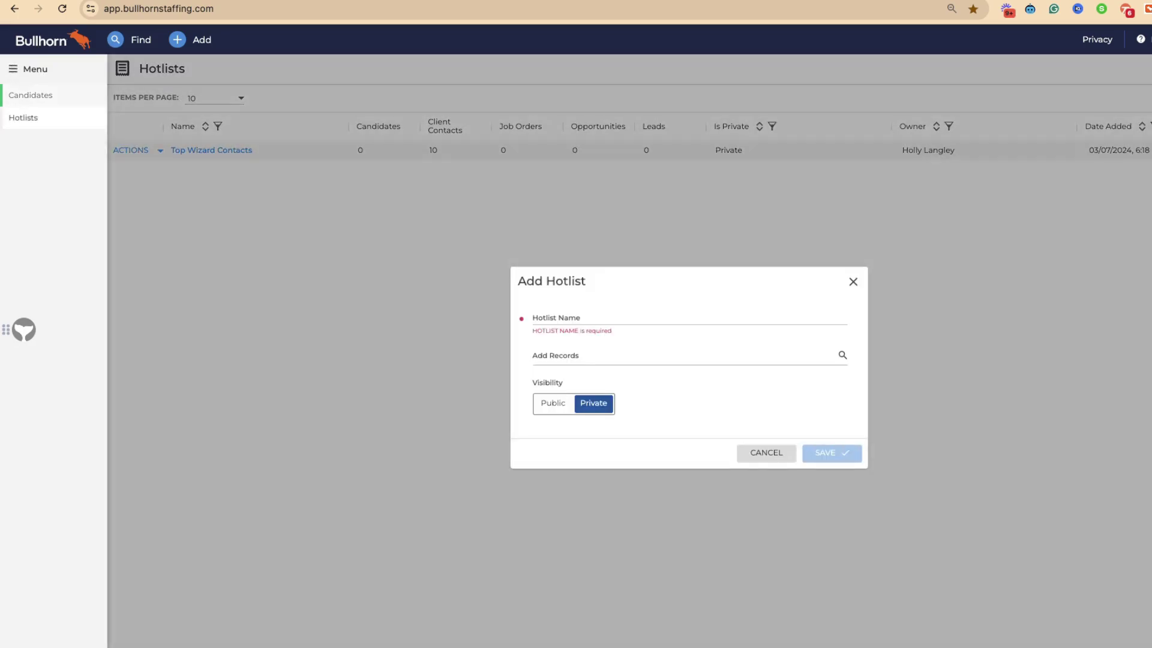
click(644, 313)
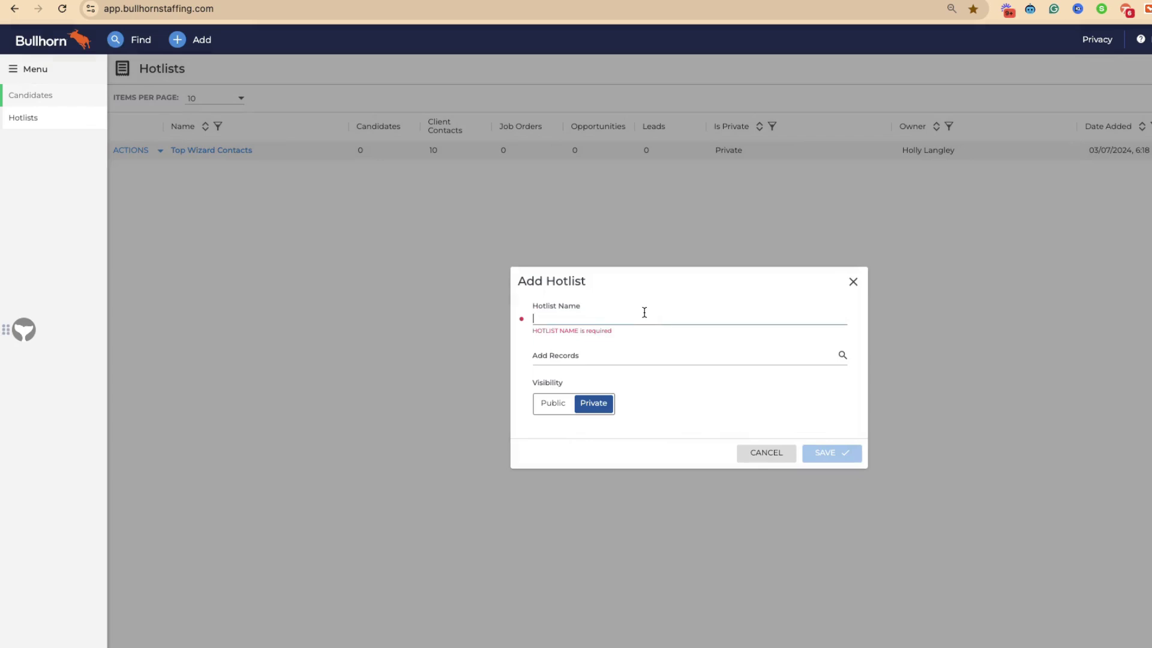
text(Studen)
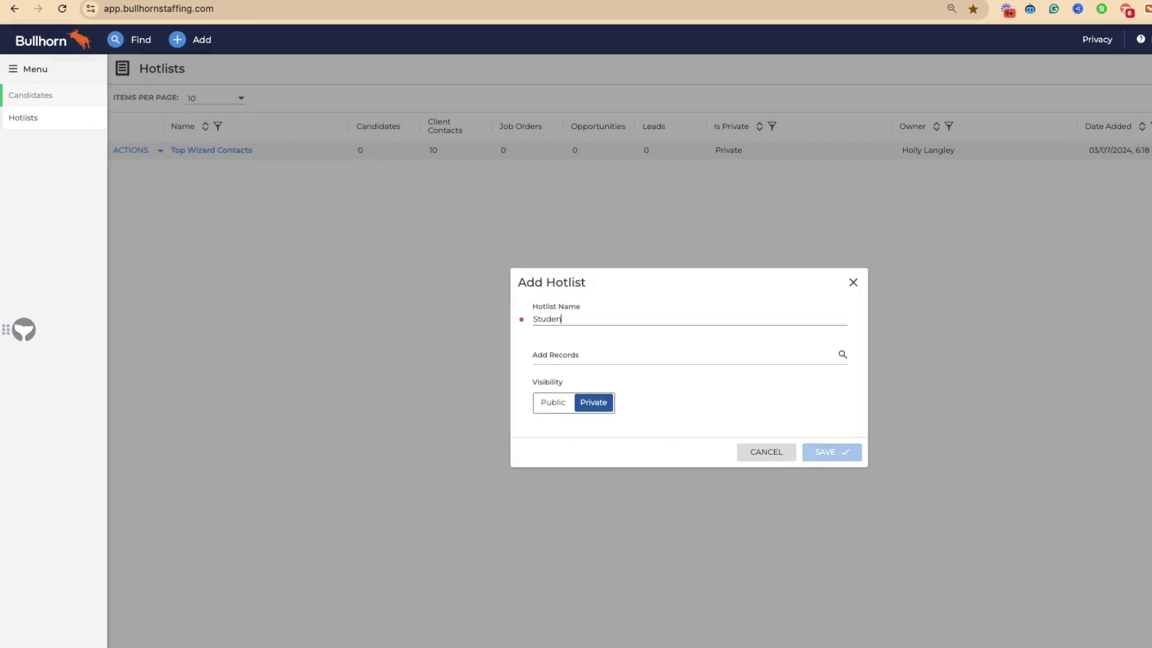
text(t Hotlist)
click(544, 402)
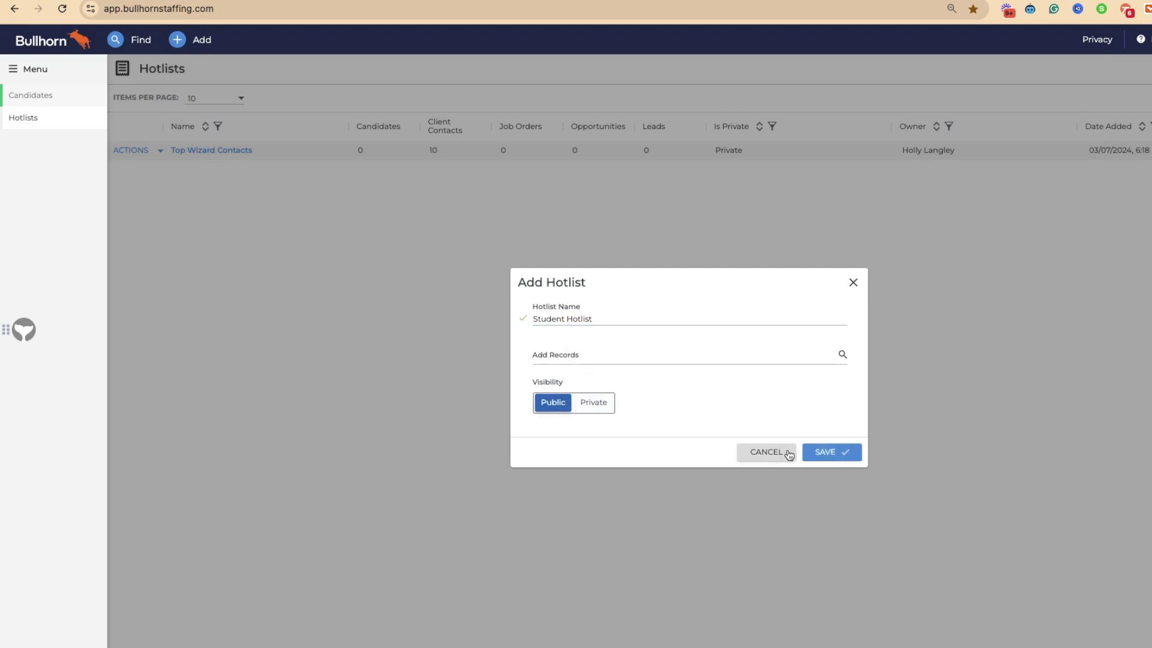
click(839, 453)
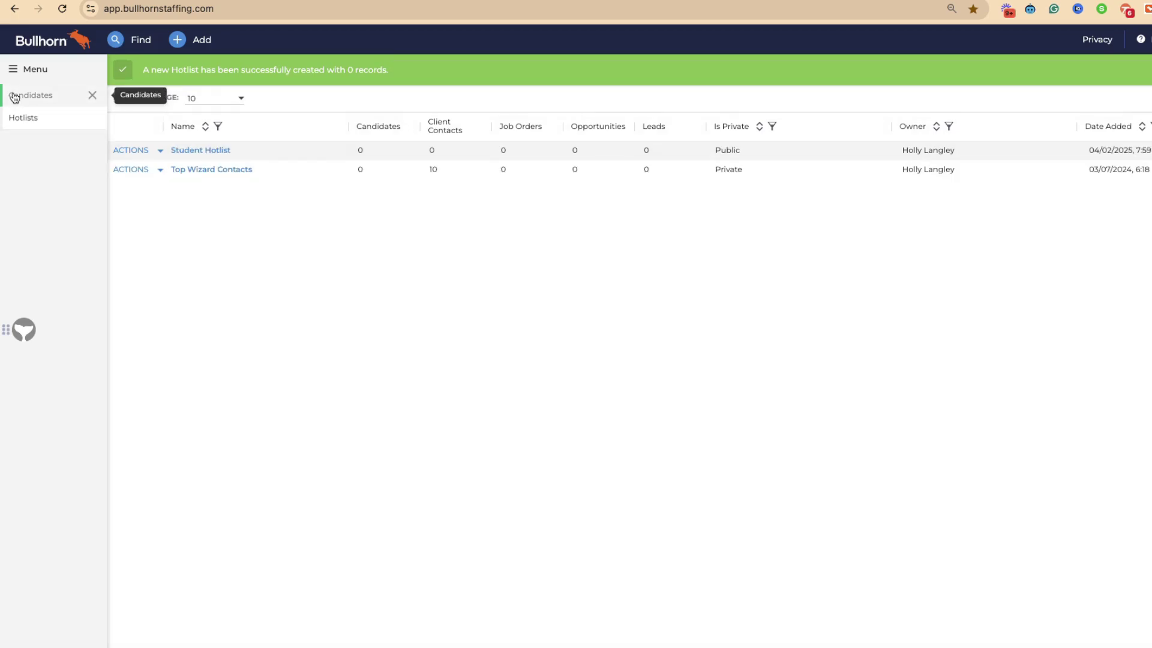
Step: Filter the candidate list's Current Job column to Student
click(15, 98)
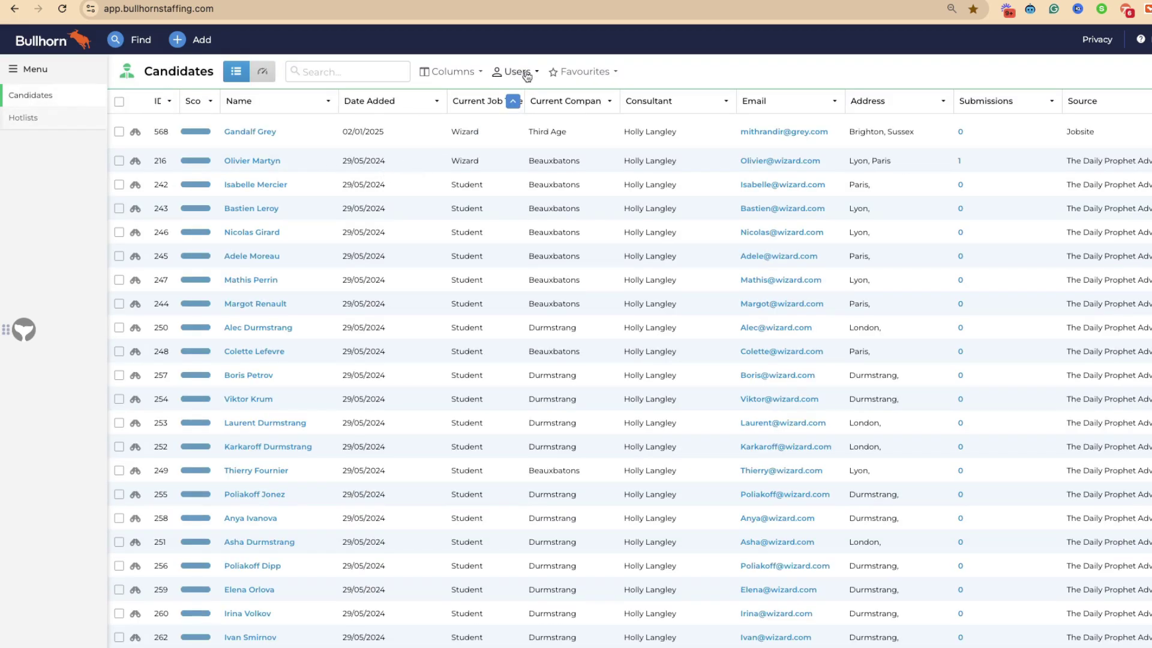
click(585, 71)
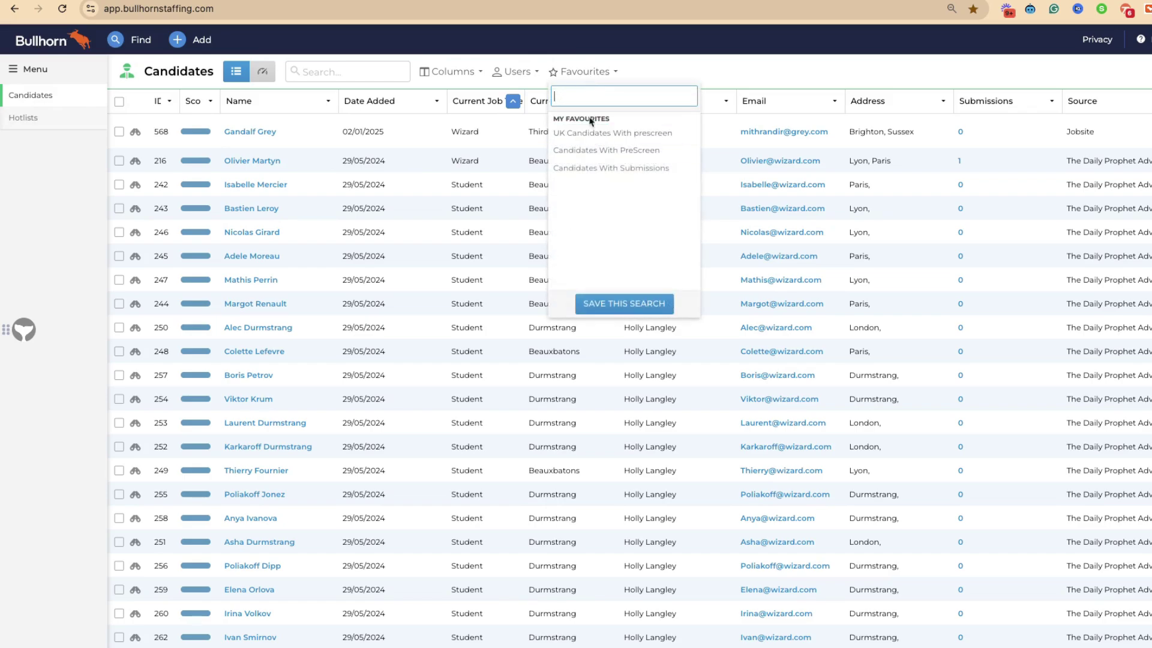
click(716, 84)
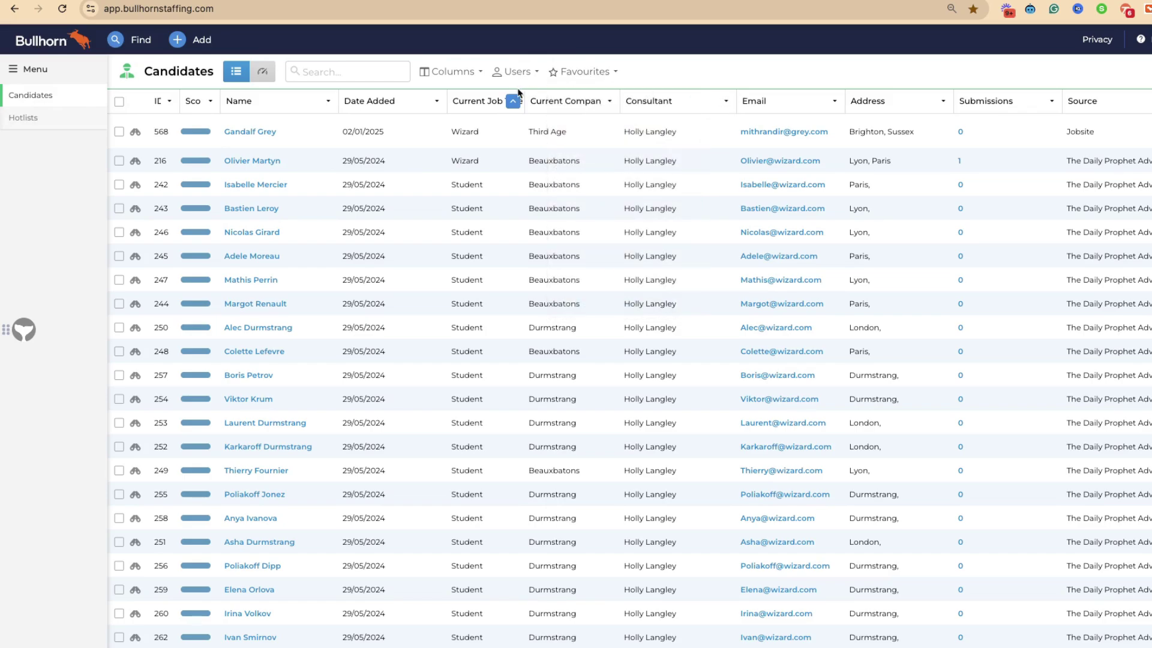
click(478, 102)
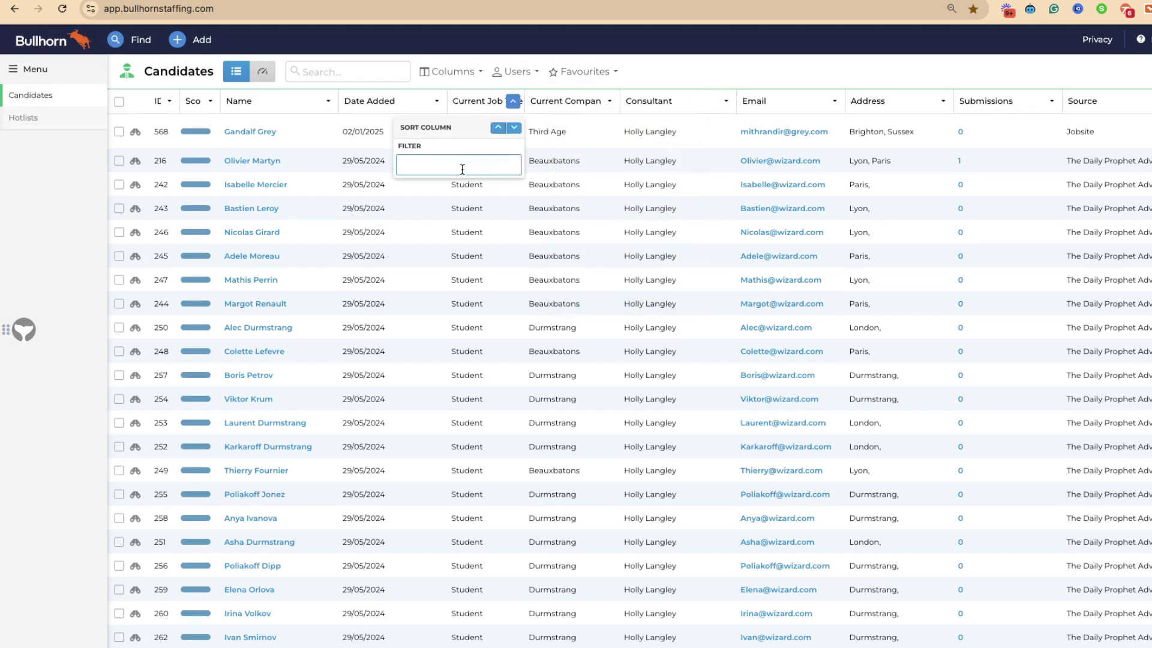
text(Student)
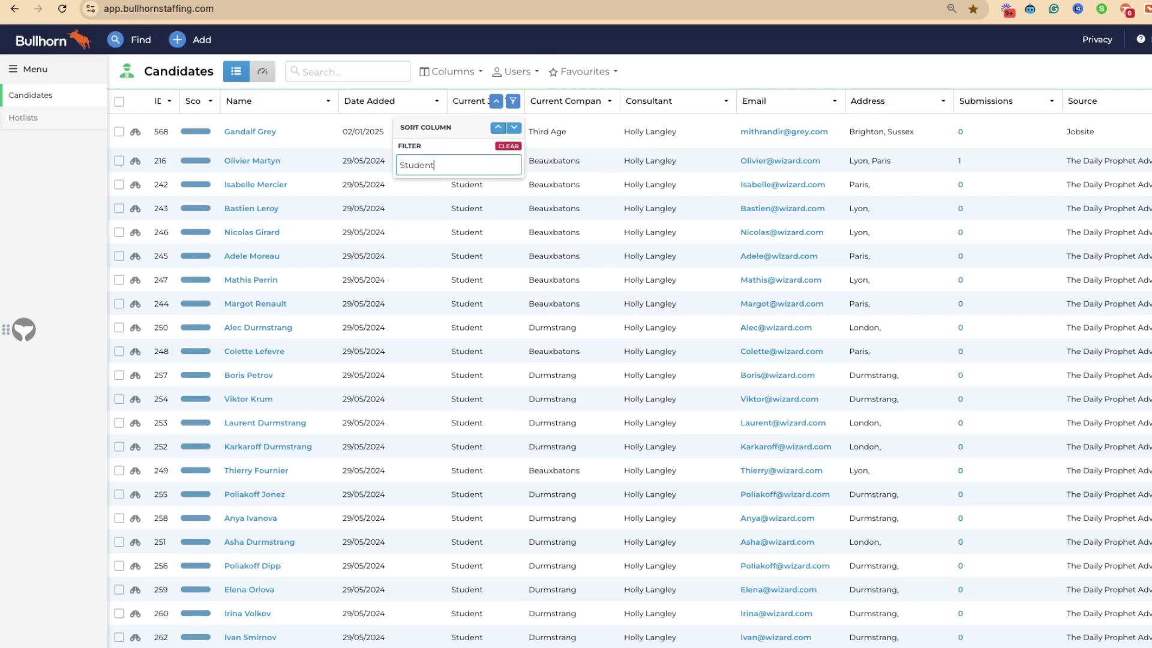
key(Return)
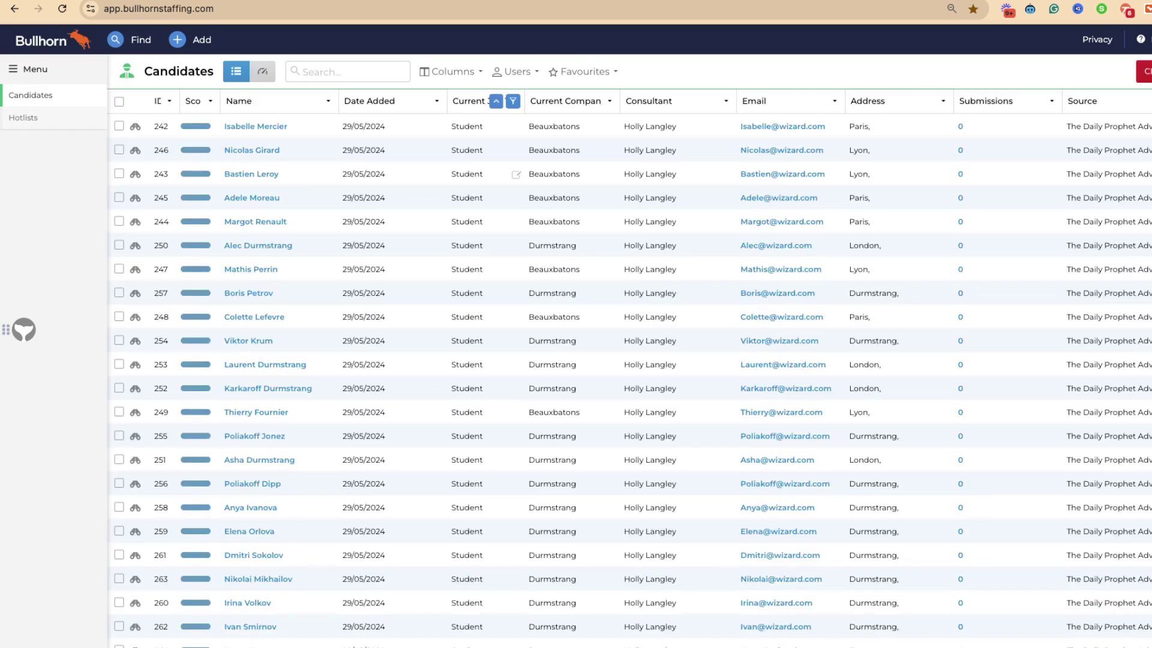
Step: Select all the Student candidates, then open the first candidate's record
scroll(506, 447, down, 1)
scroll(505, 446, down, 3)
click(119, 101)
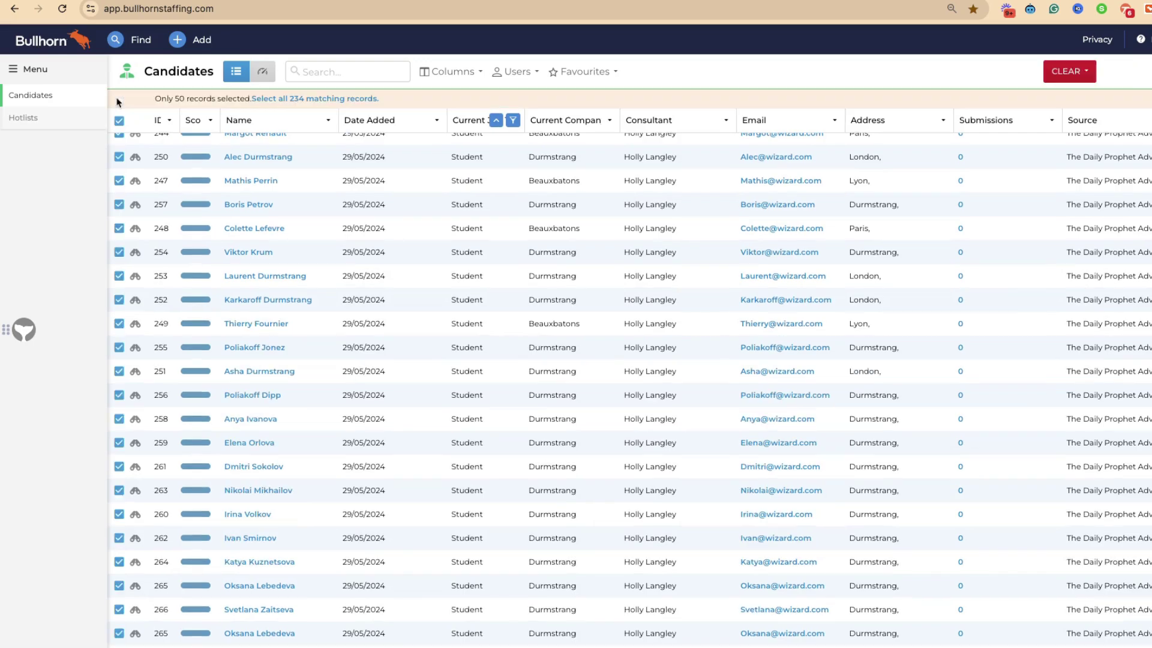
scroll(355, 201, up, 4)
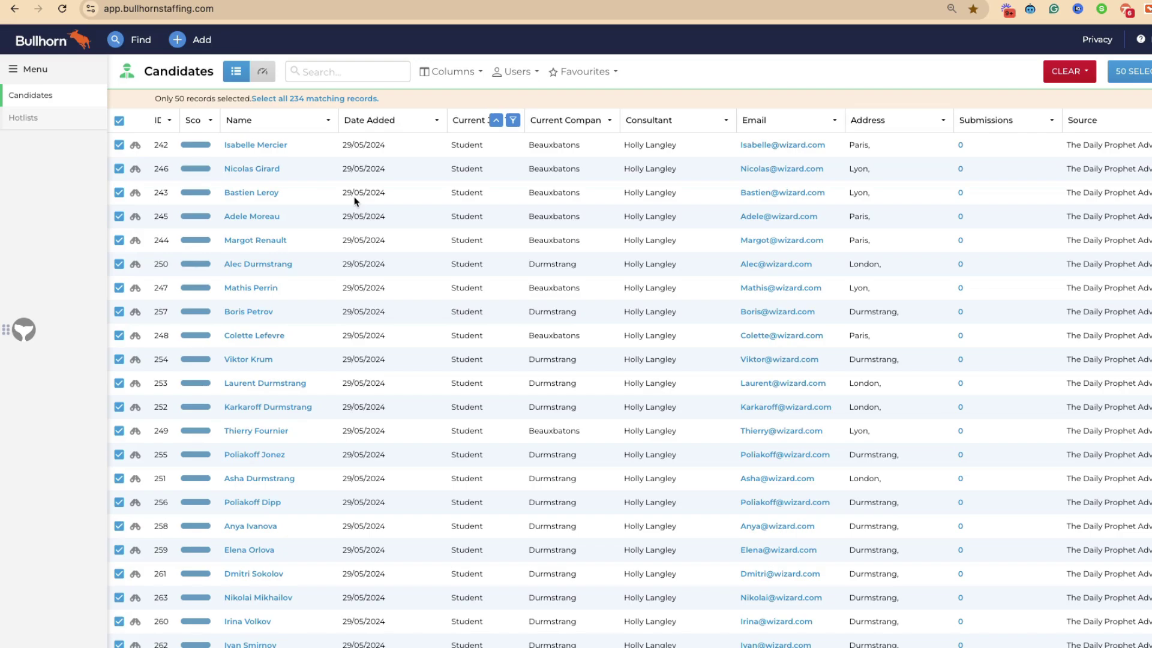
click(257, 148)
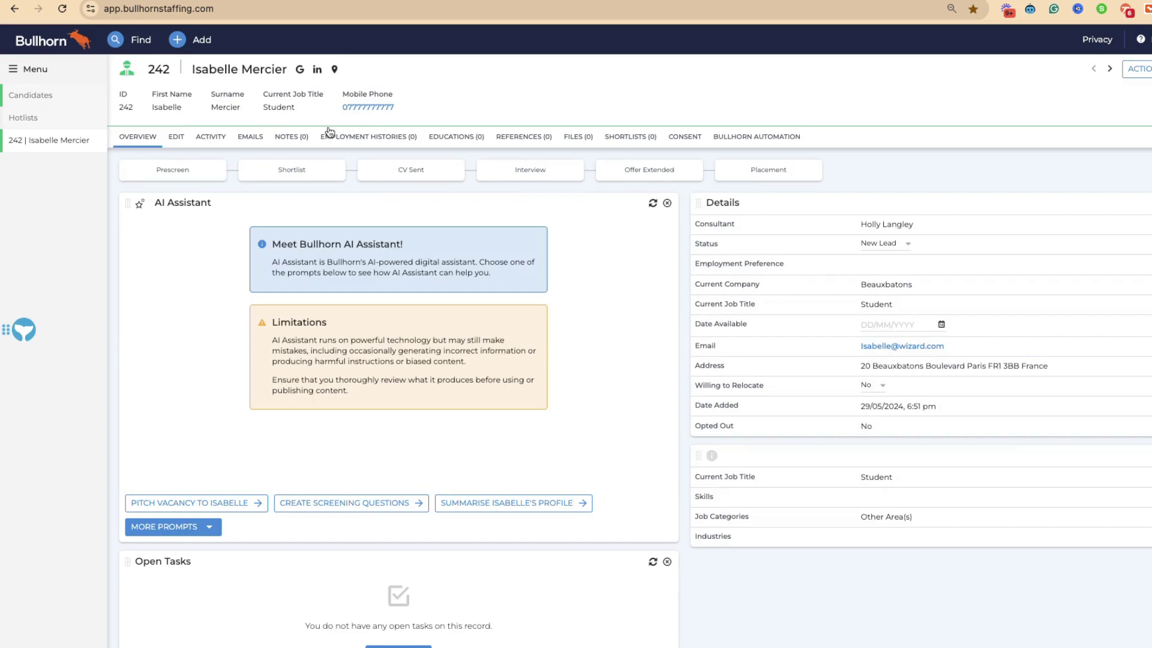
Step: Add the first Student candidate to Student Hotlist and return to the candidate list
click(1135, 71)
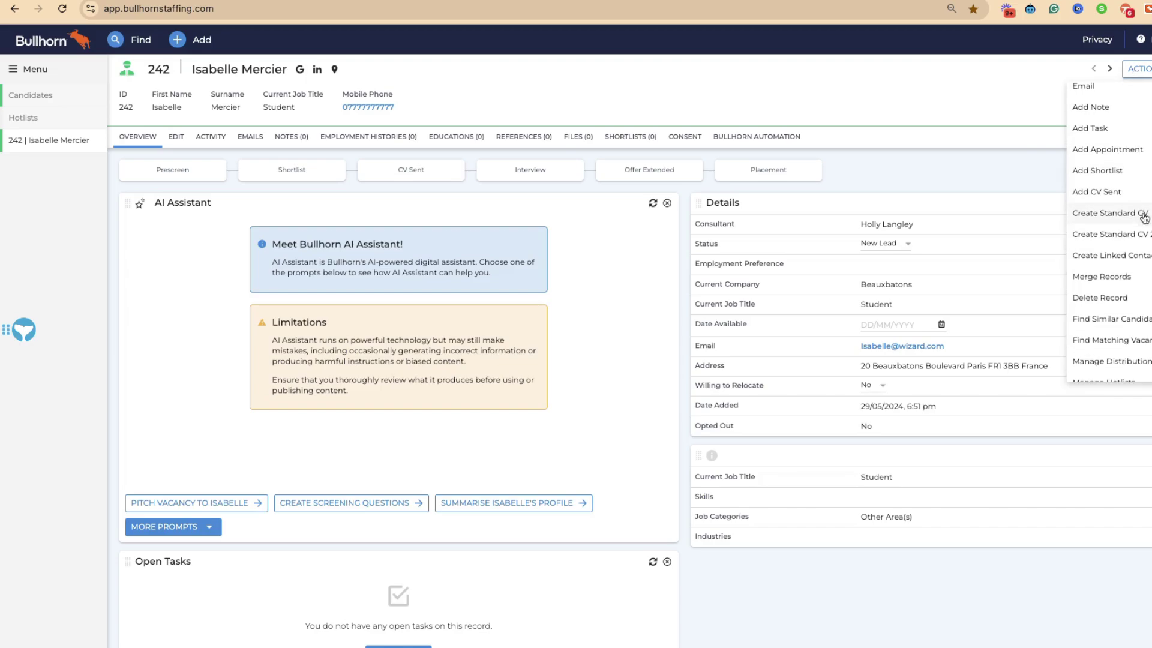
click(1084, 355)
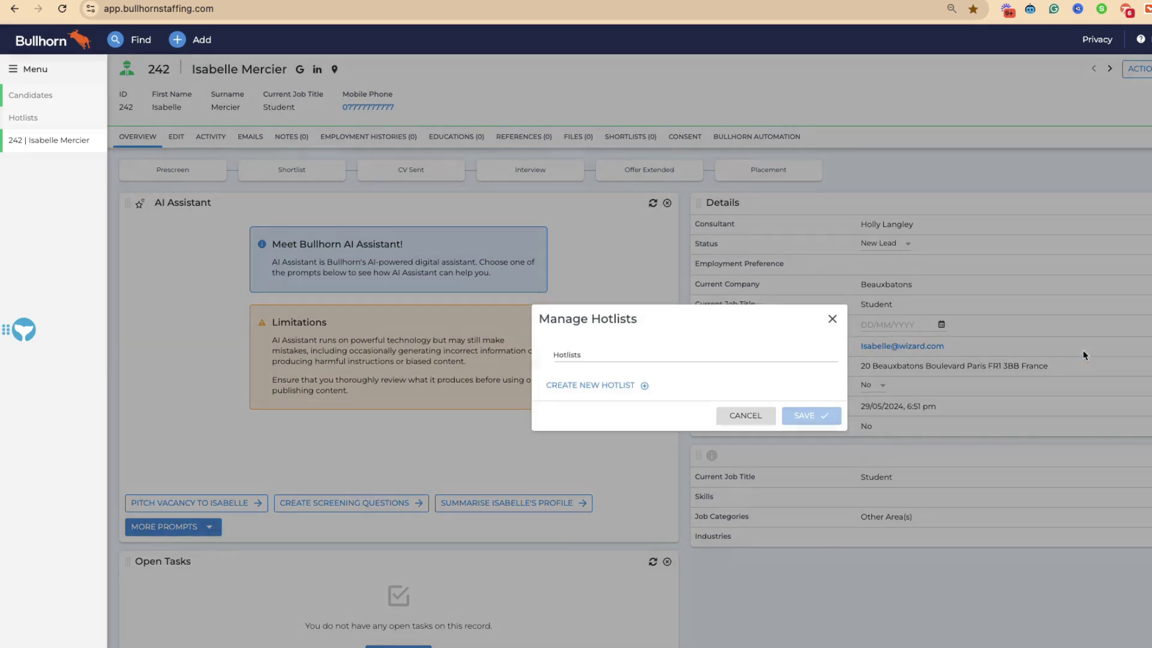
click(593, 357)
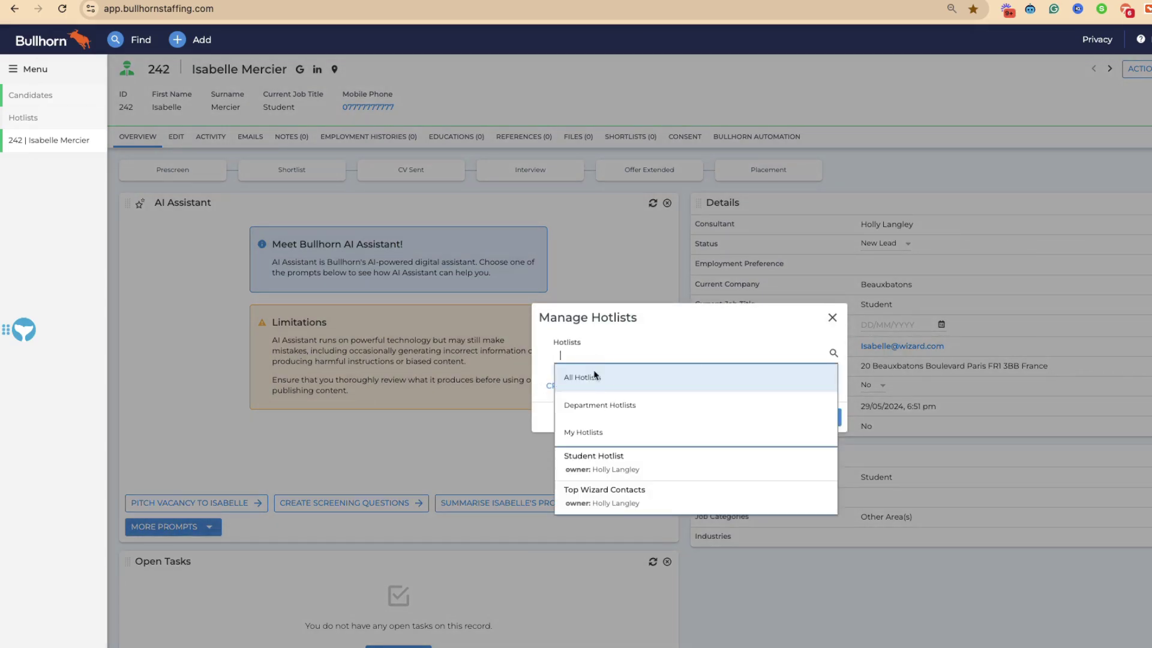
click(588, 465)
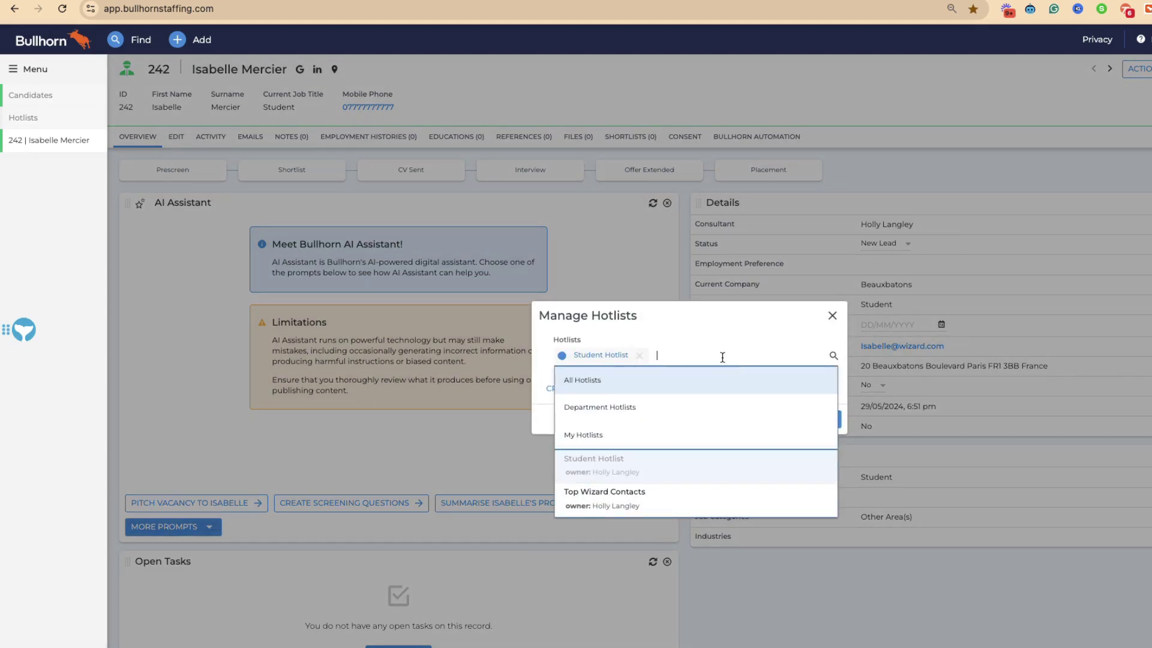
click(762, 351)
click(811, 418)
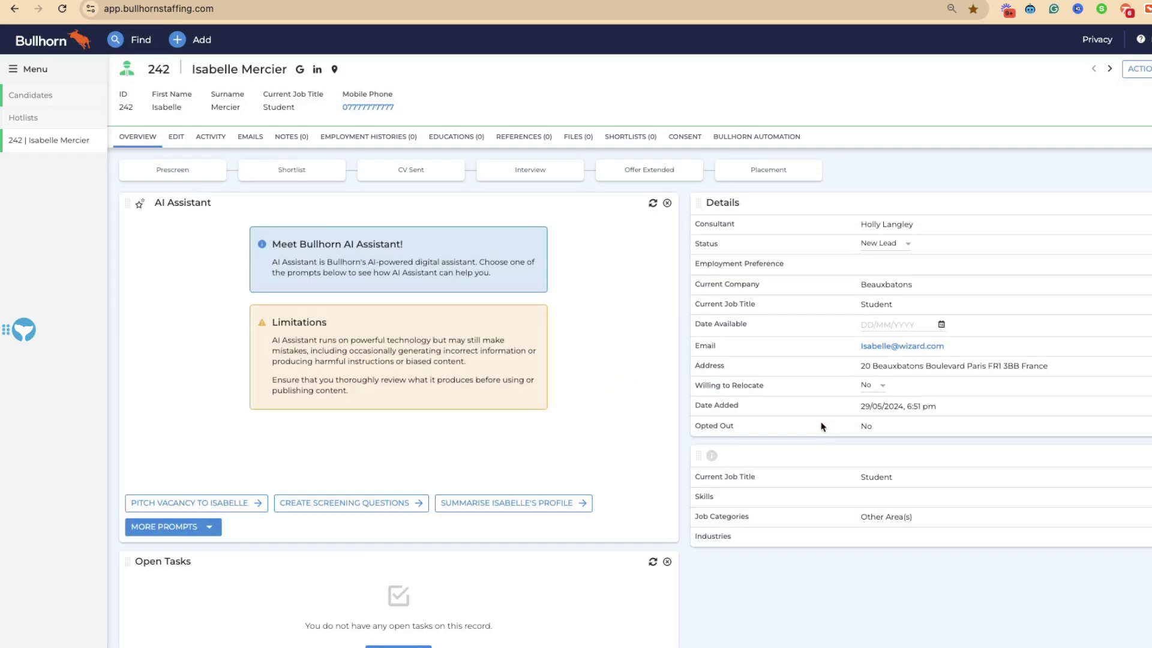
click(24, 96)
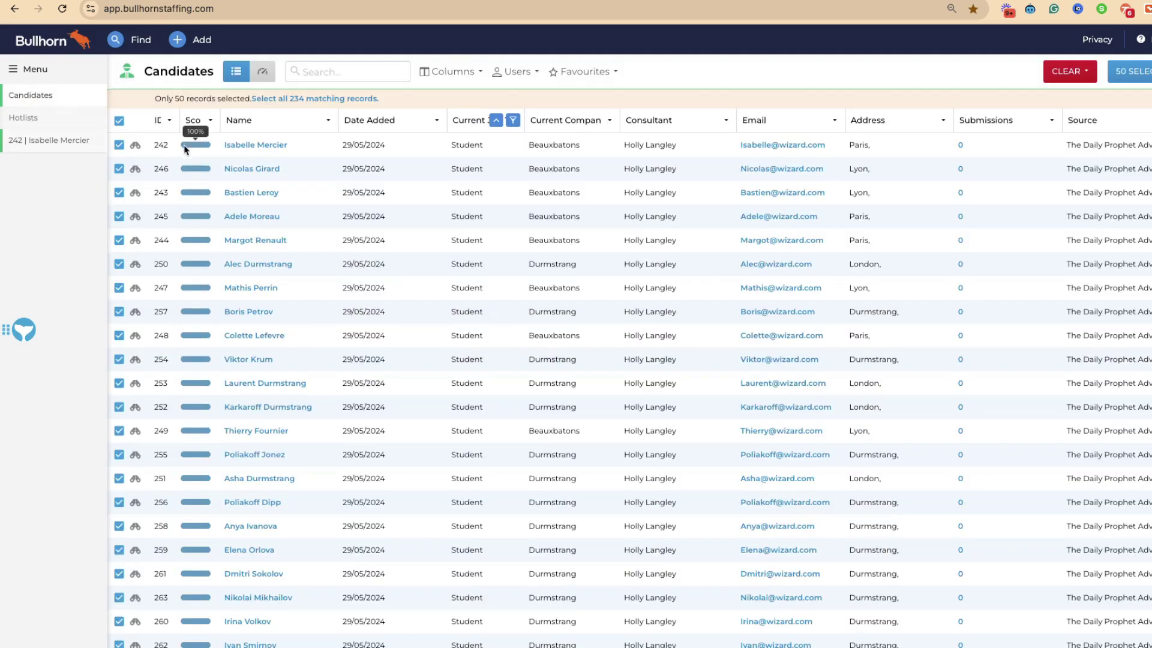
Step: Add the second Student candidate to Student Hotlist and go back to Candidates
click(257, 170)
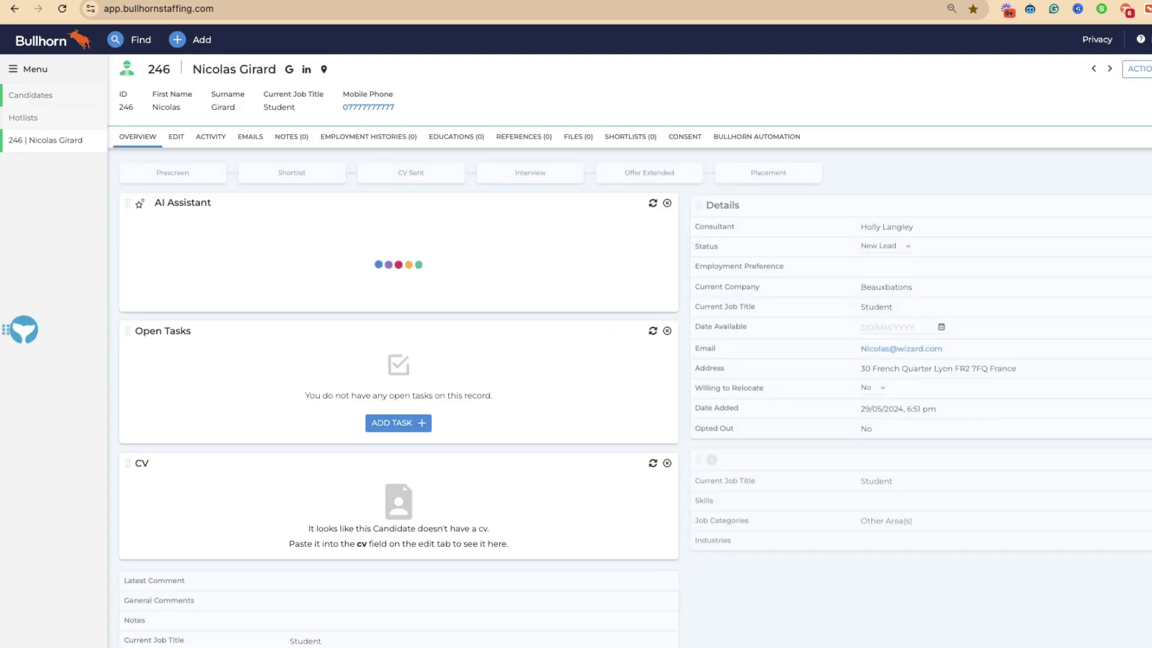
click(1136, 69)
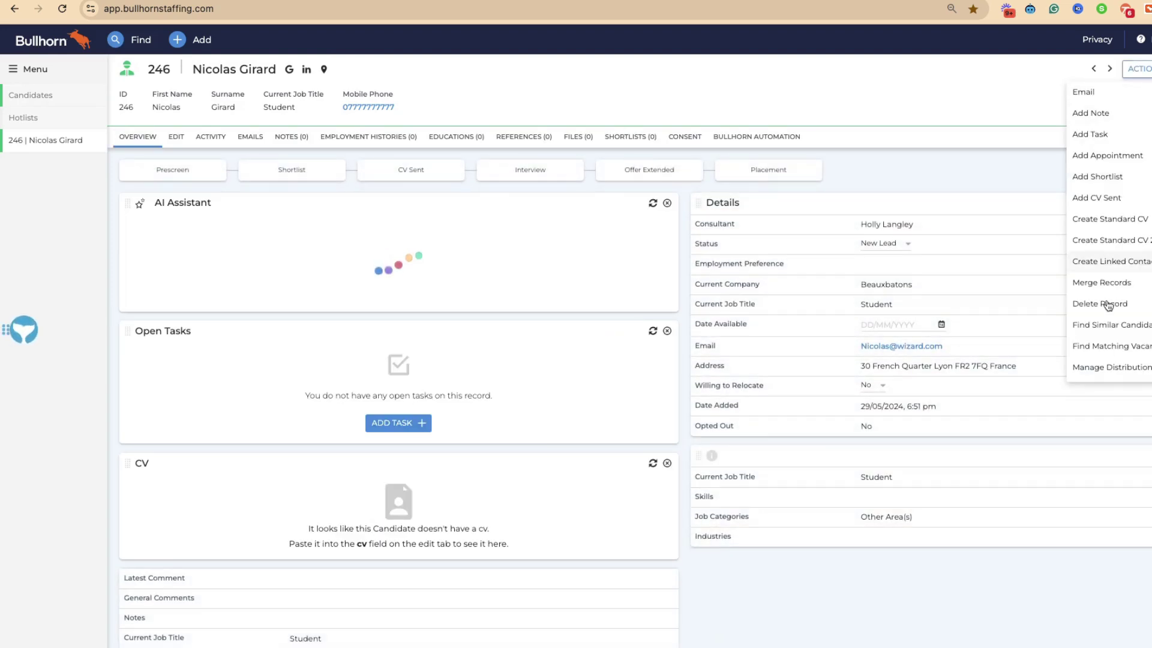
click(1109, 347)
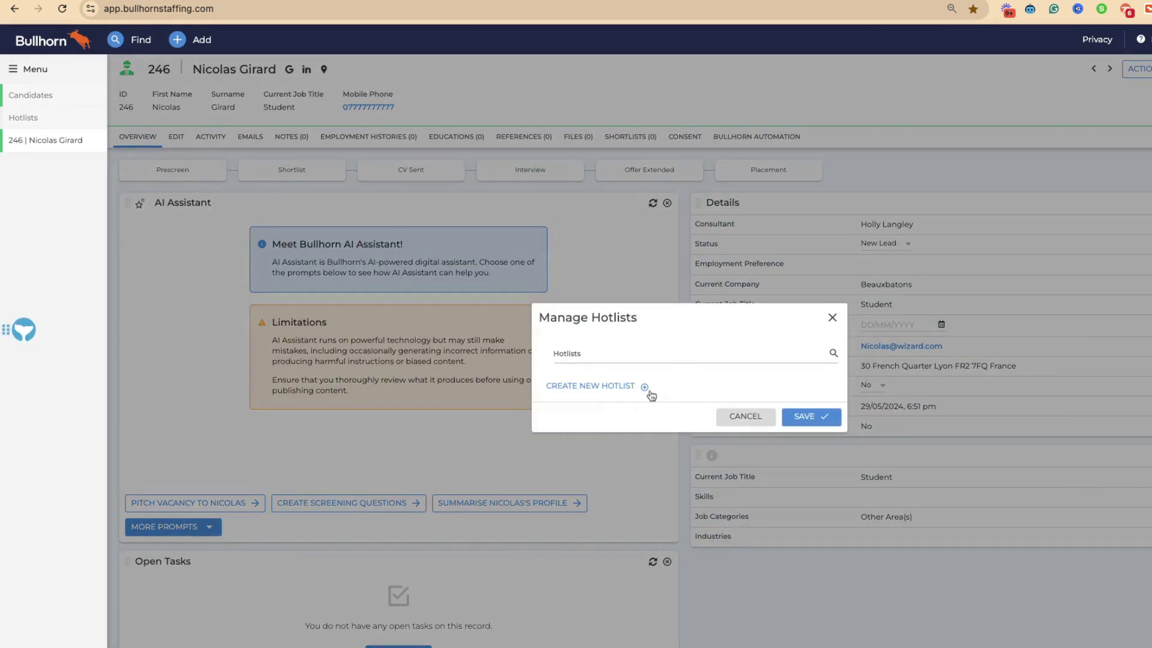
click(650, 353)
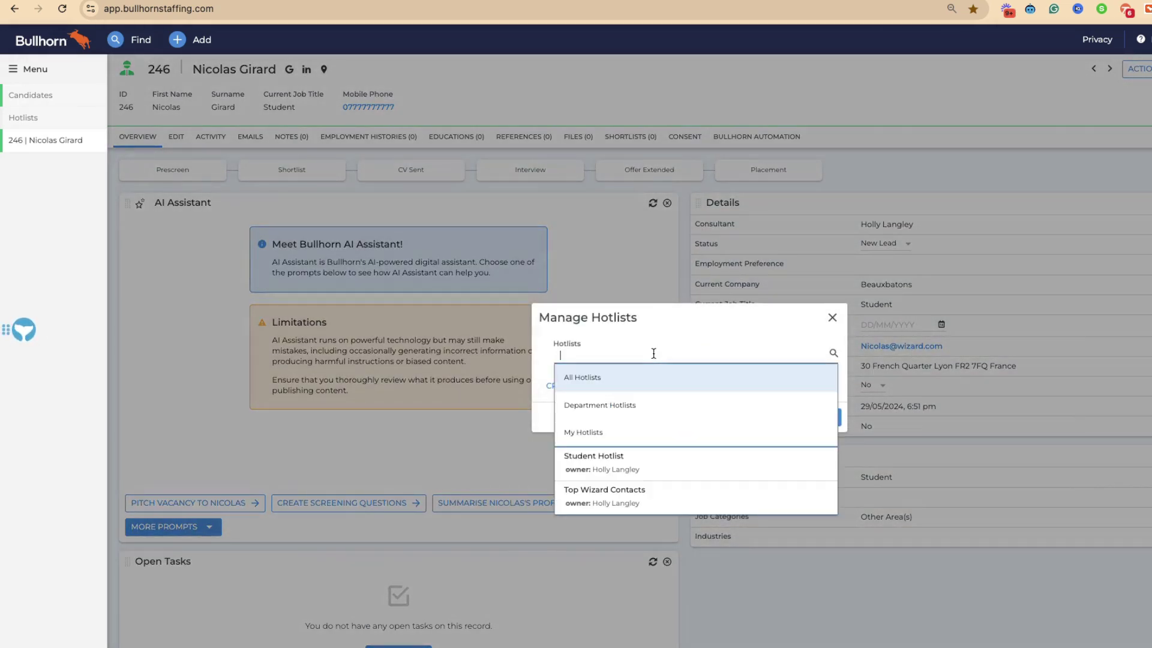
click(664, 461)
click(745, 334)
click(817, 427)
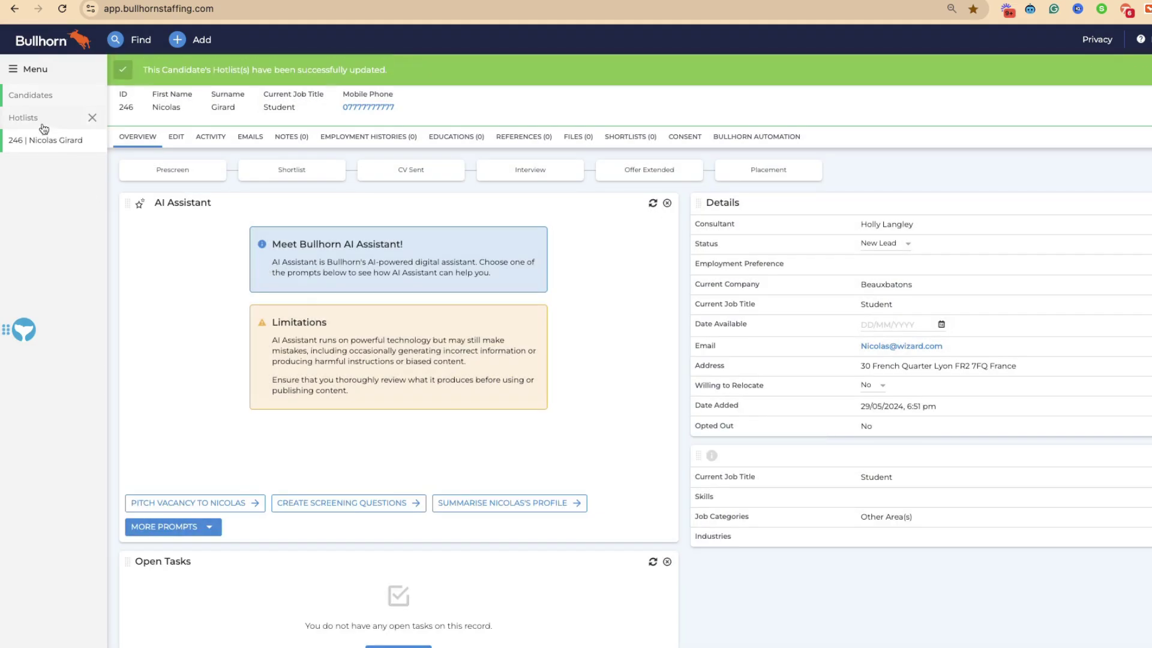
click(54, 98)
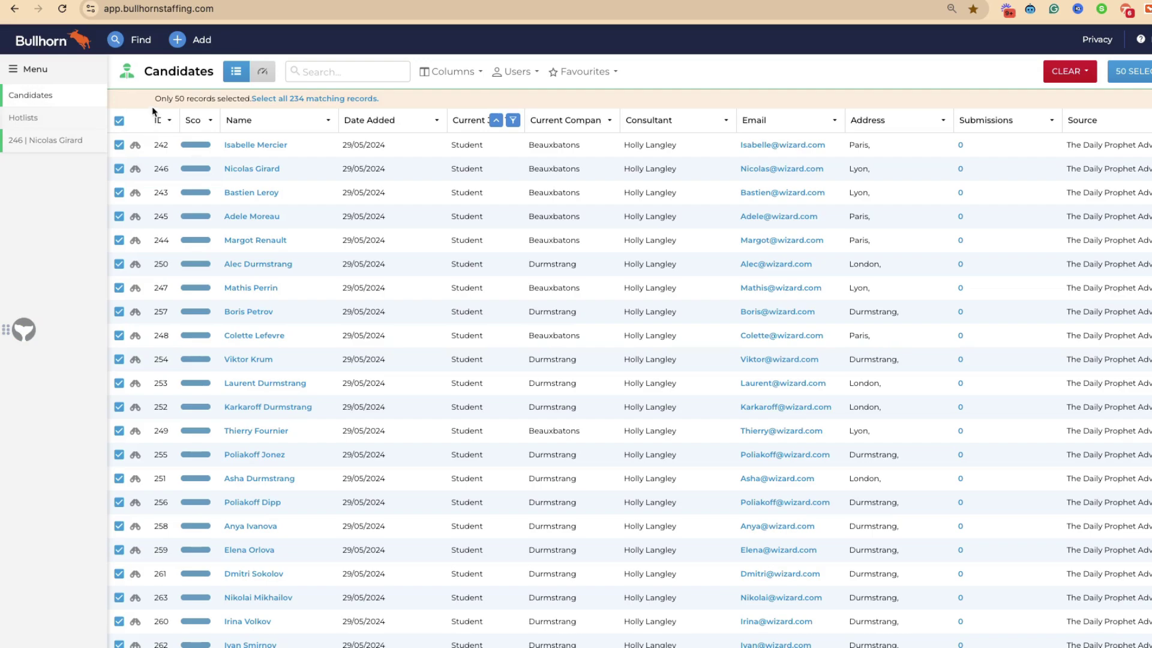
Step: Clear the select-all and tick the third through seventh candidates
click(118, 120)
click(119, 174)
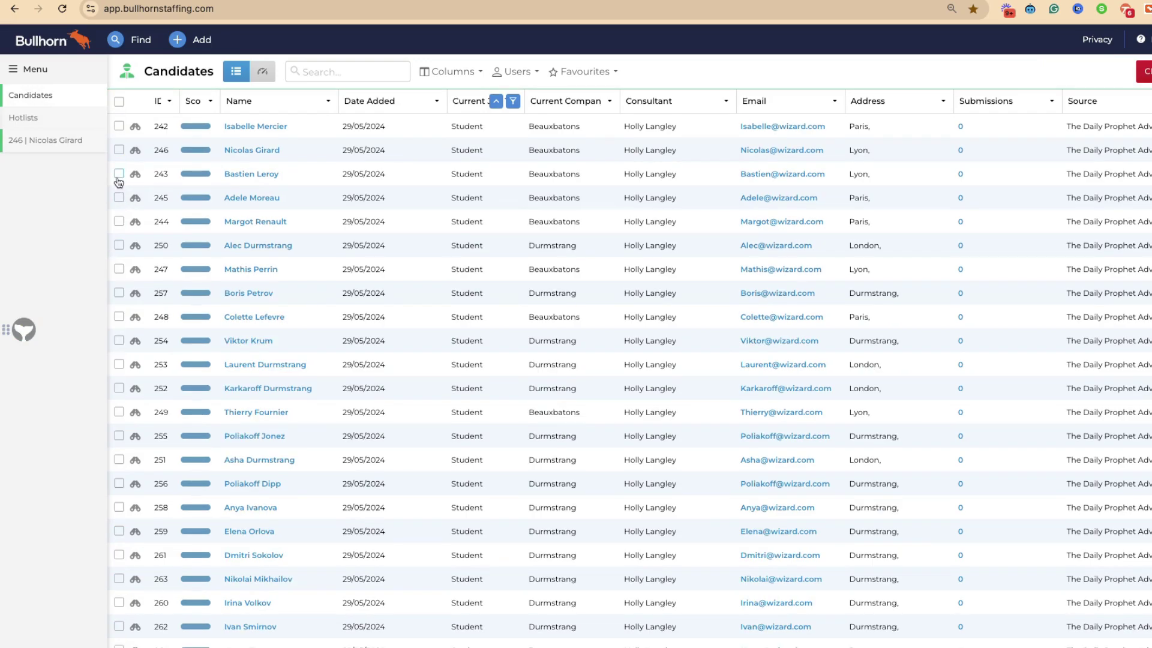
click(119, 197)
click(119, 221)
click(119, 245)
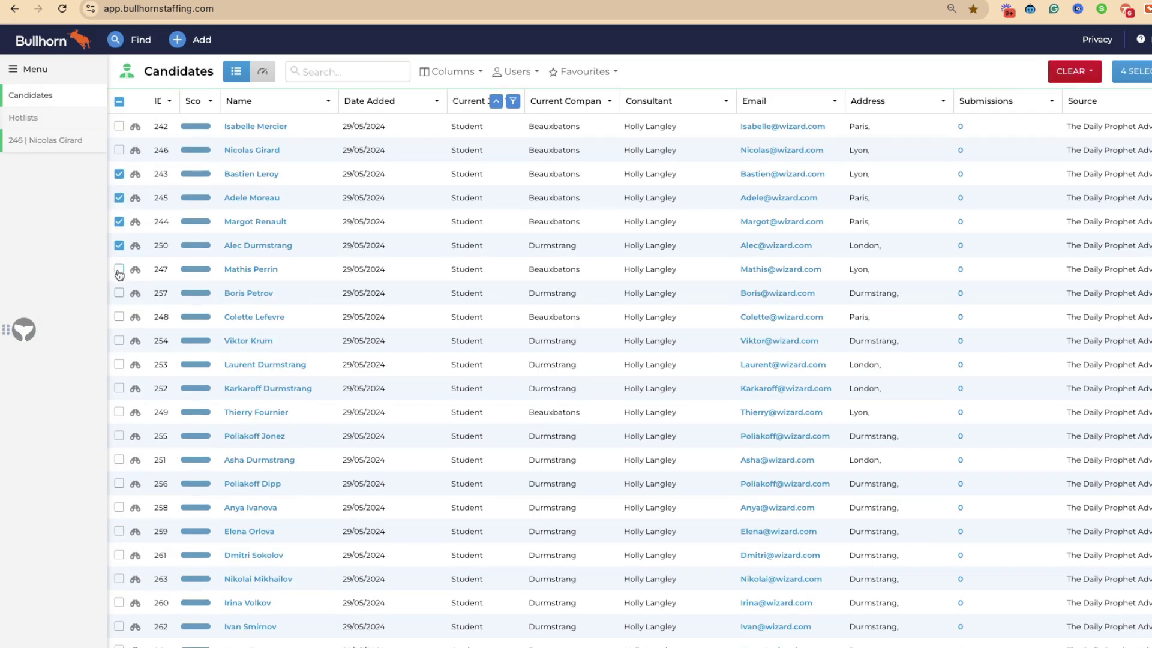
click(119, 269)
Step: Add the five ticked candidates to Student Hotlist, then go to the Hotlists overview
click(1146, 77)
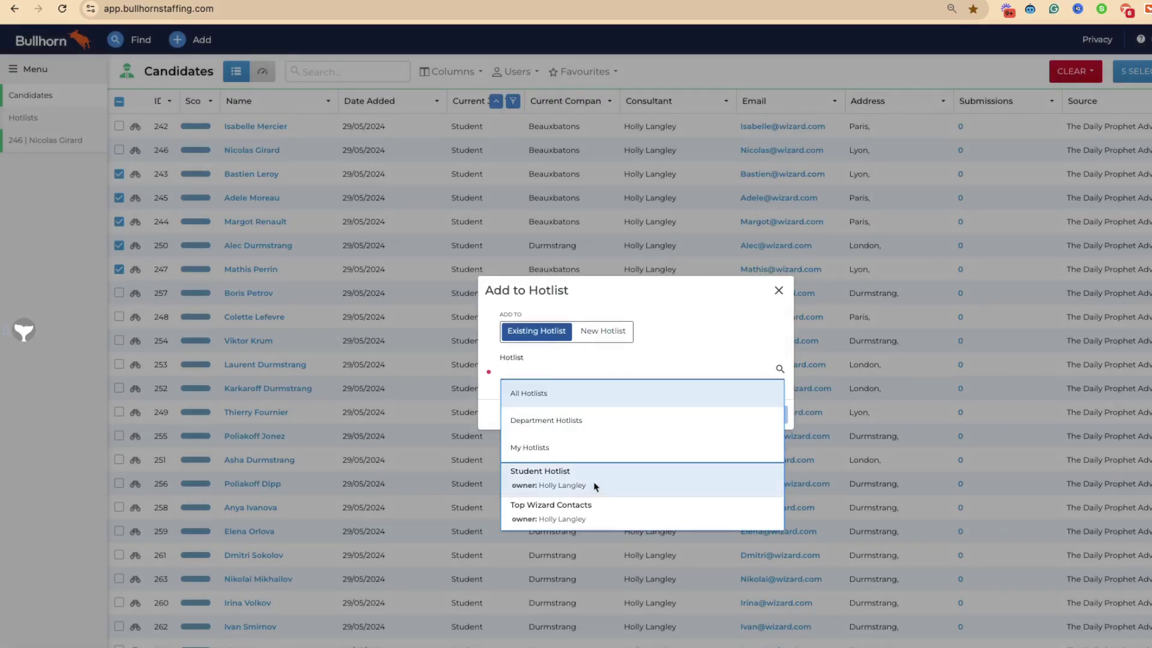
click(573, 485)
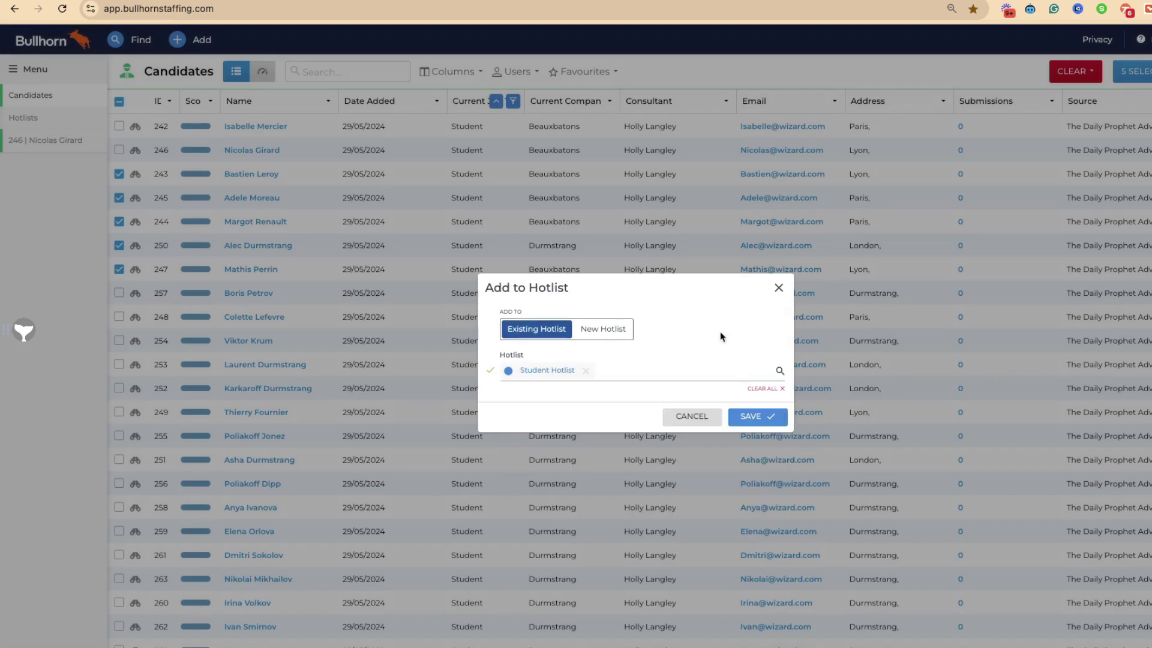
click(754, 416)
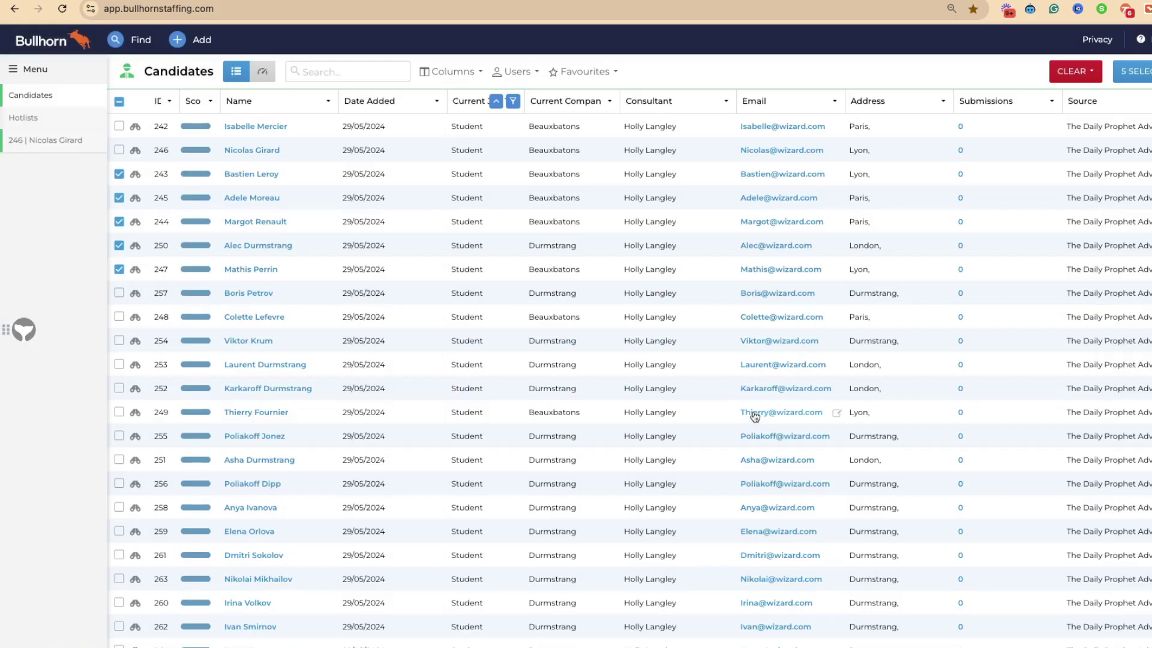
click(32, 120)
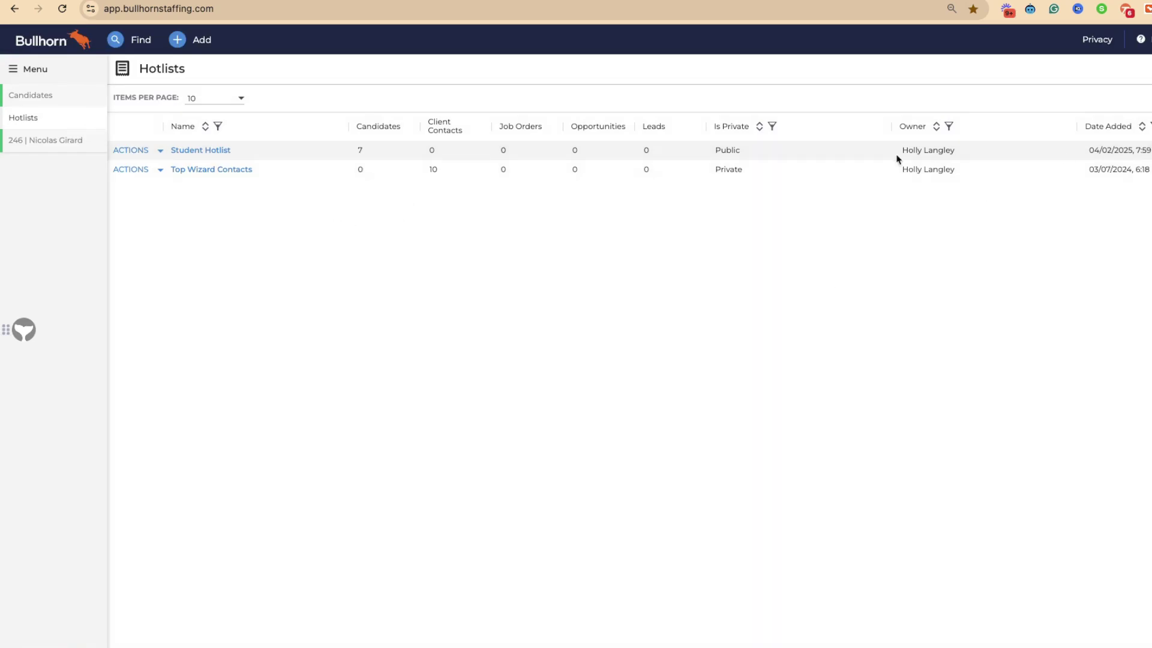
Step: Open the Student Hotlist record from the hotlists overview
click(185, 151)
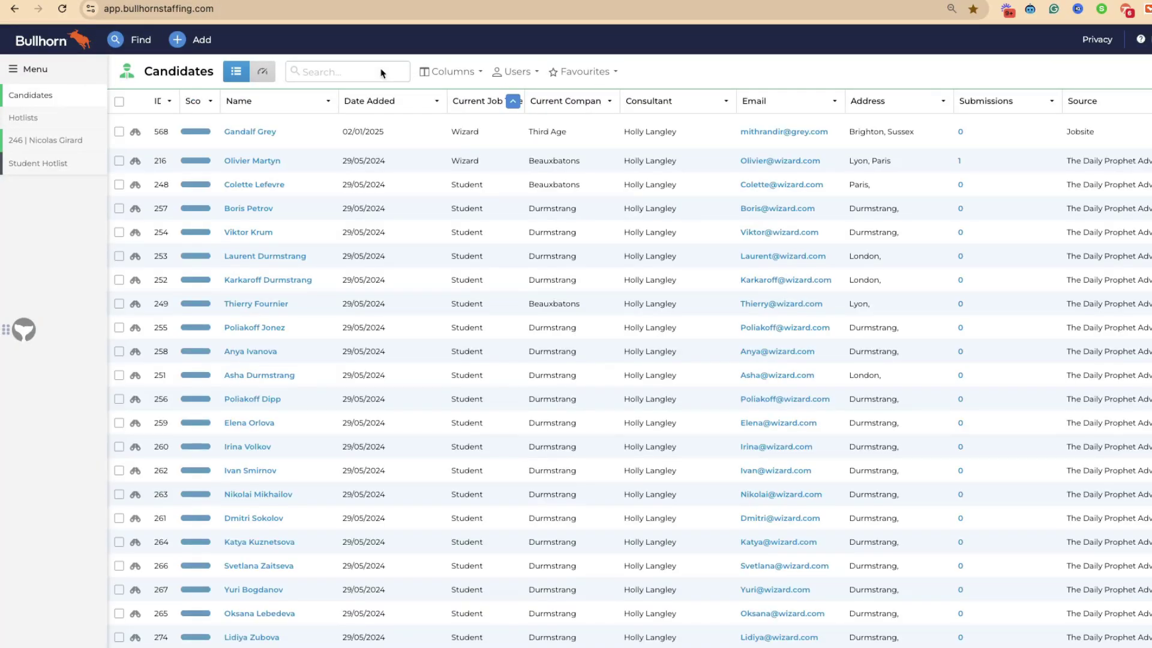
Step: Search candidates with Hotlists set to Student Hotlist, then tick and untick select-all
click(381, 73)
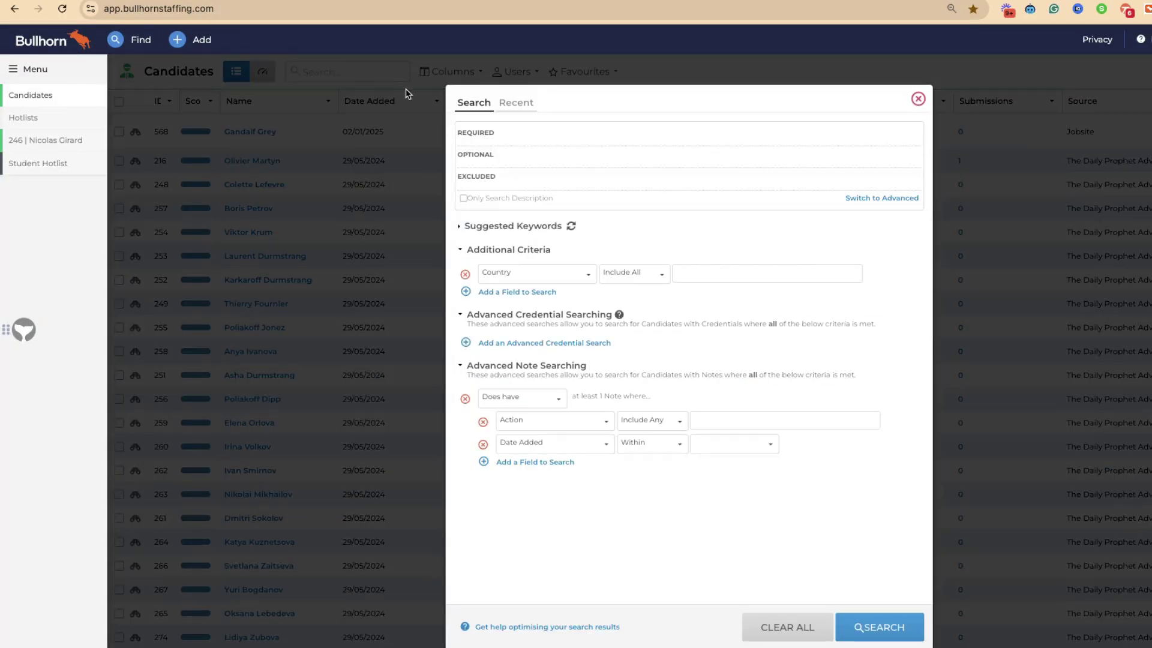
click(531, 274)
text(hot)
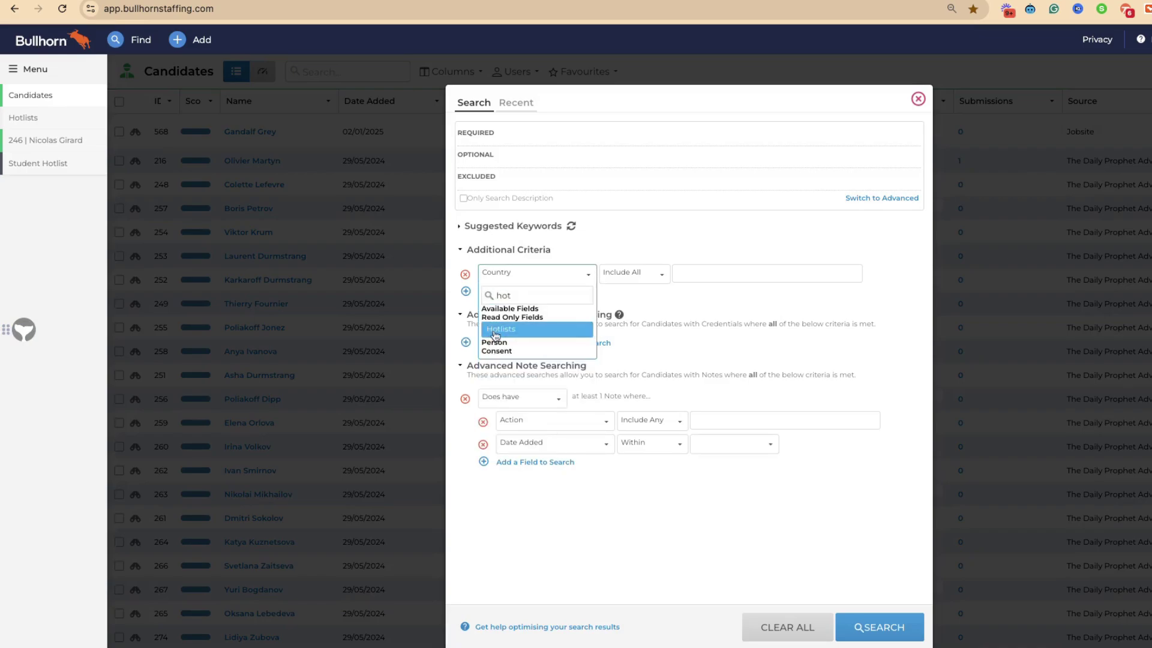
click(510, 327)
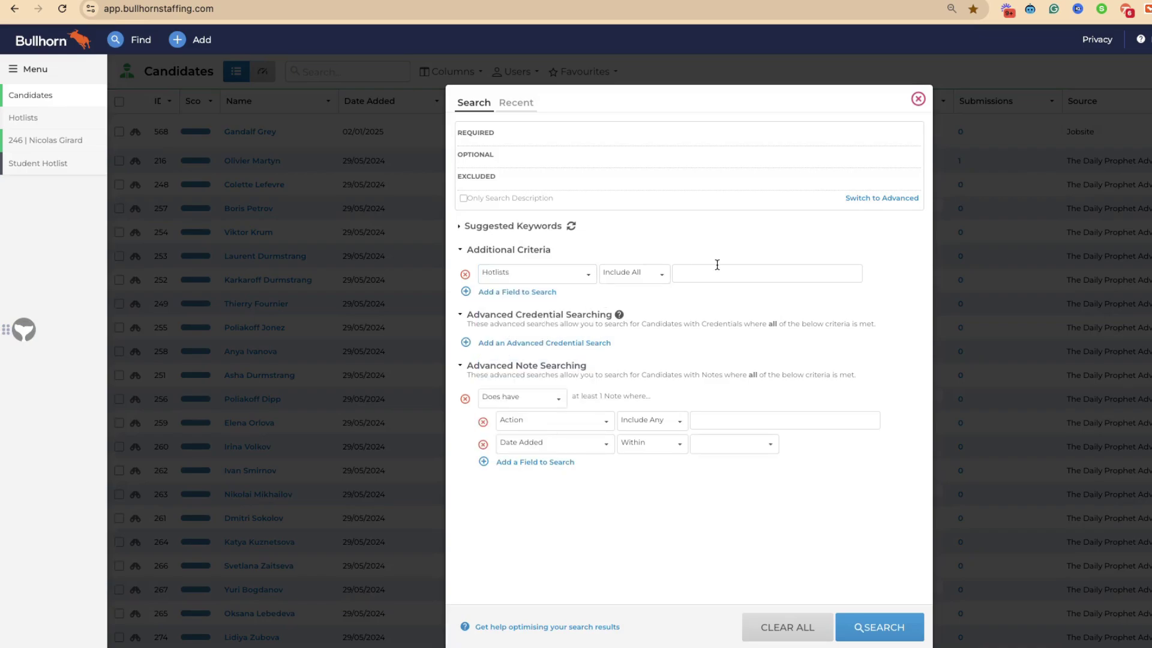
click(712, 280)
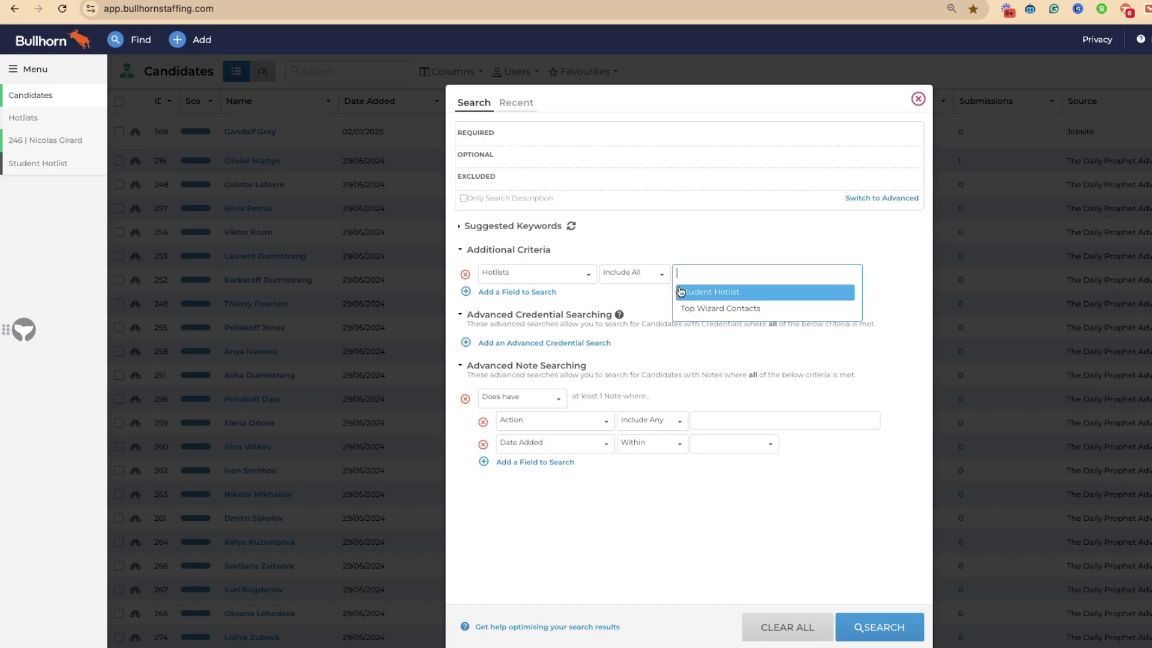
click(729, 293)
click(888, 626)
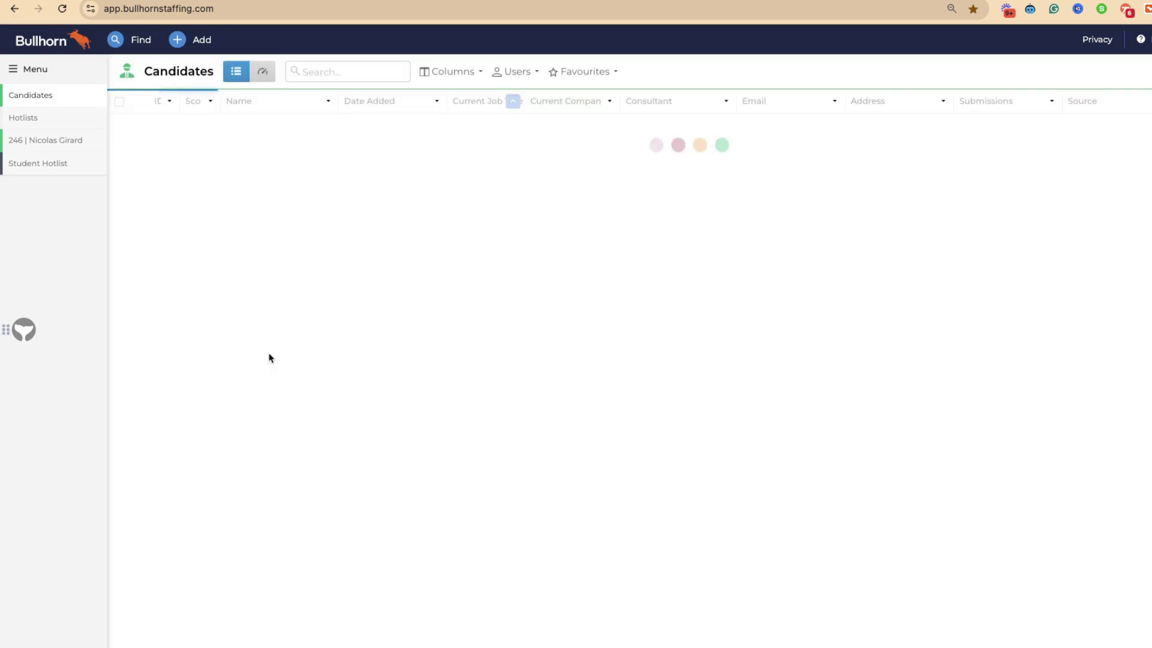
click(118, 102)
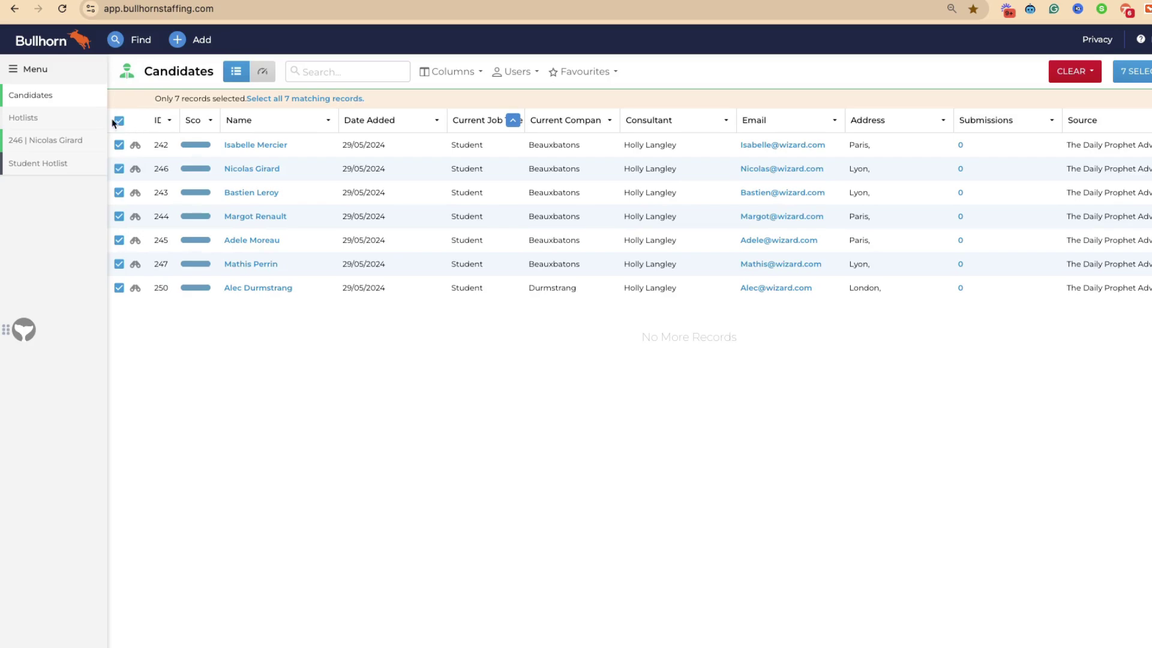
click(118, 121)
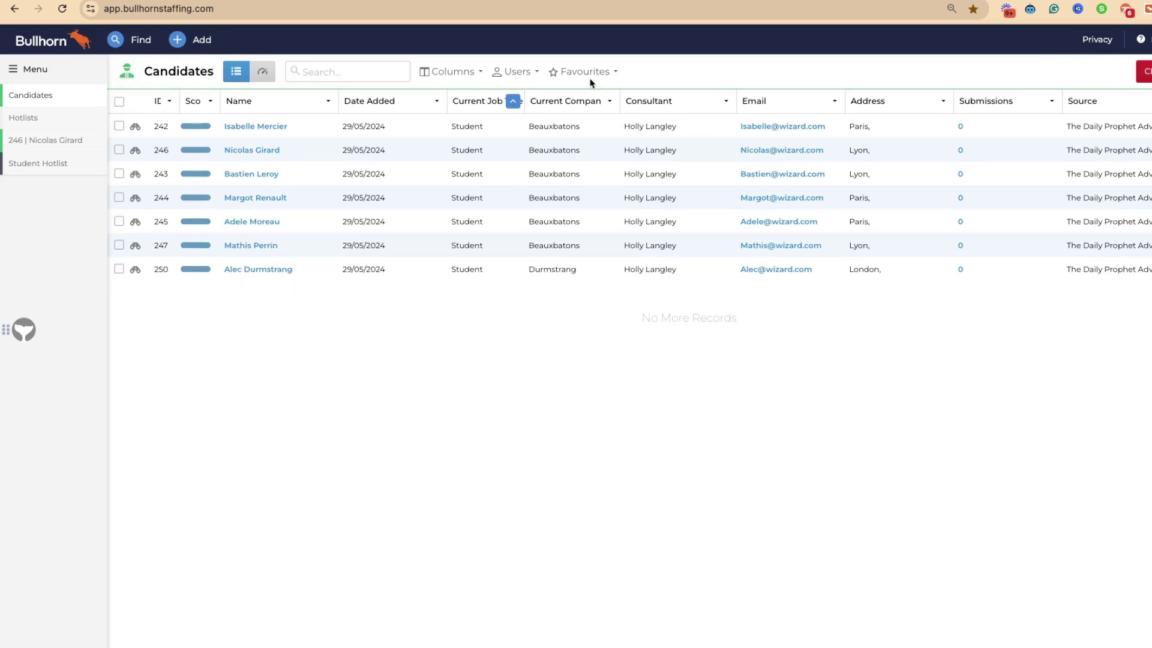
Step: Save the current search as a public favourite named 'Student Hotlist'
click(585, 72)
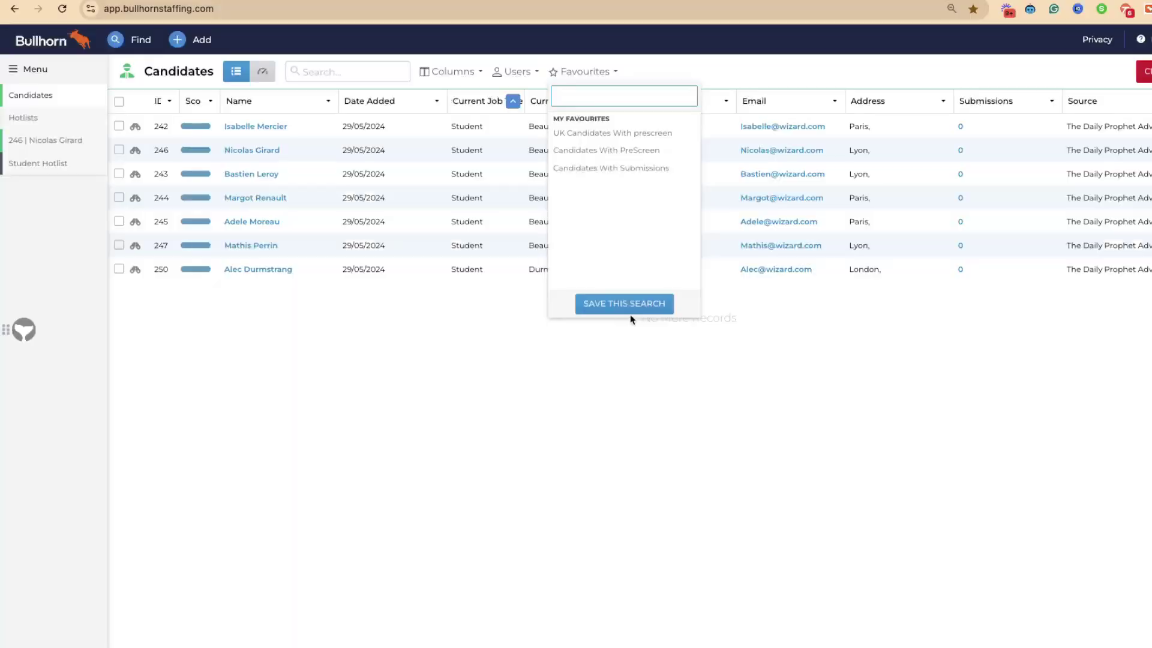
click(629, 305)
text(Stude)
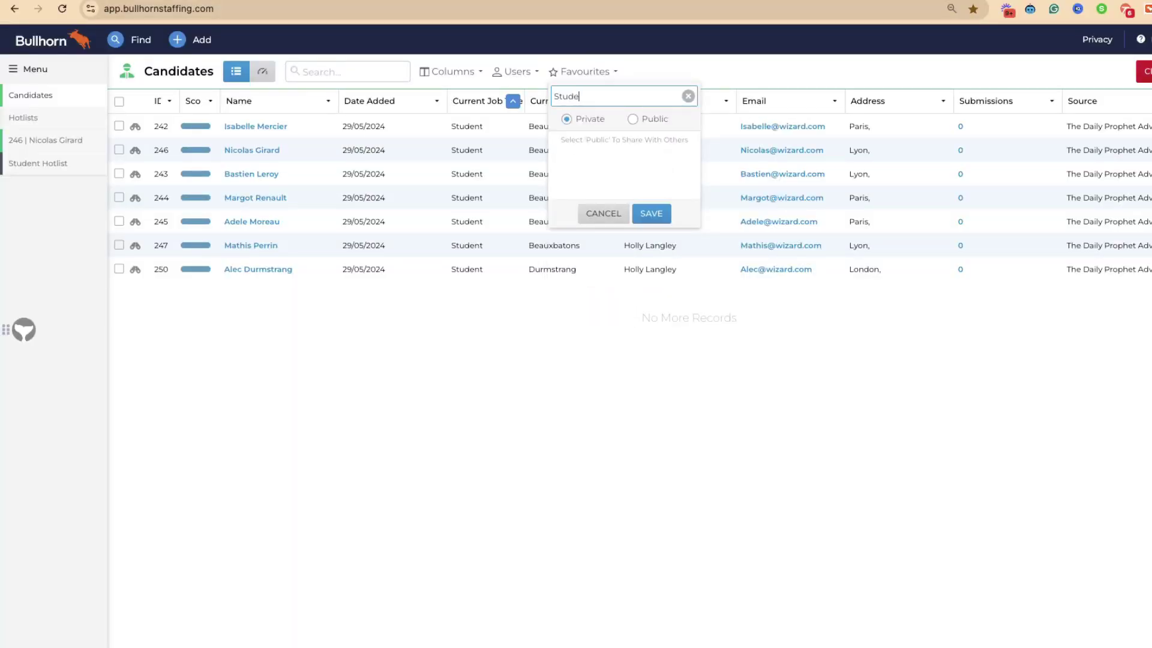
text(nt Hotlist)
click(649, 119)
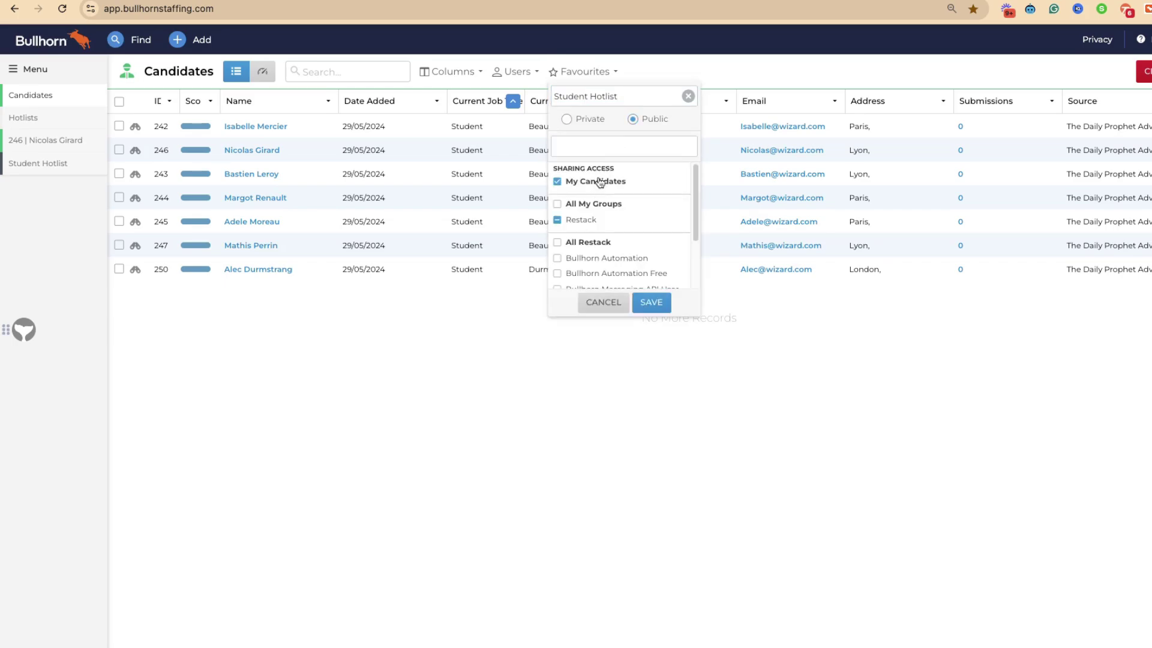
click(651, 305)
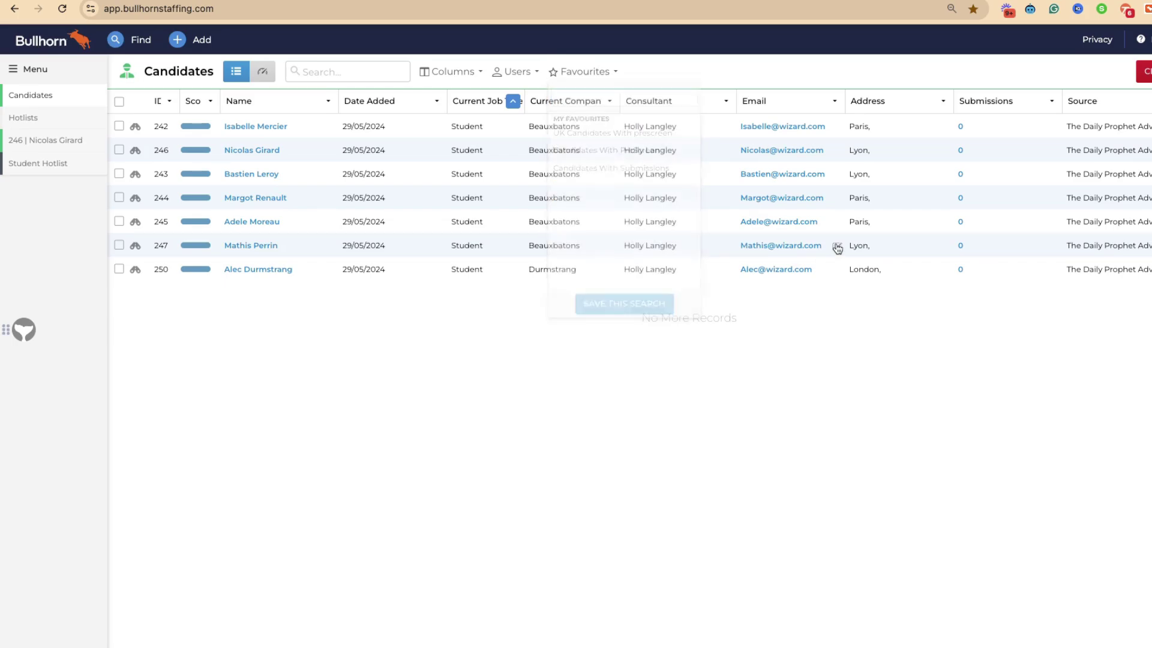
click(451, 73)
click(754, 70)
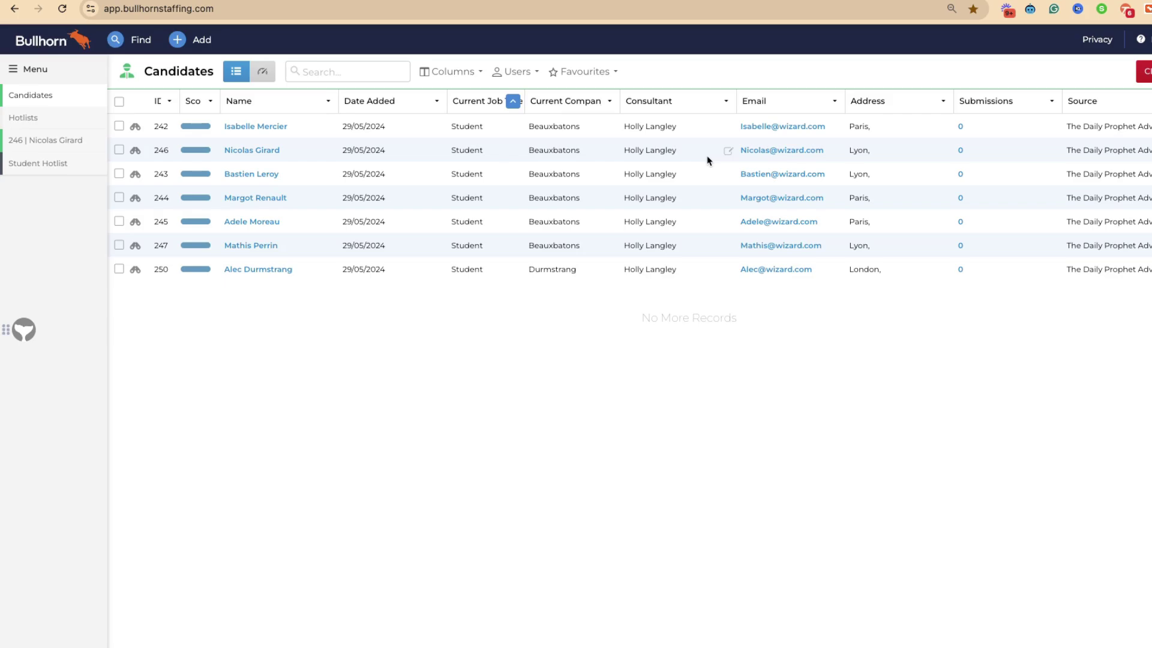
Step: Search for candidates without a note, dropping the Action row, dated within Past 1 Day
click(354, 70)
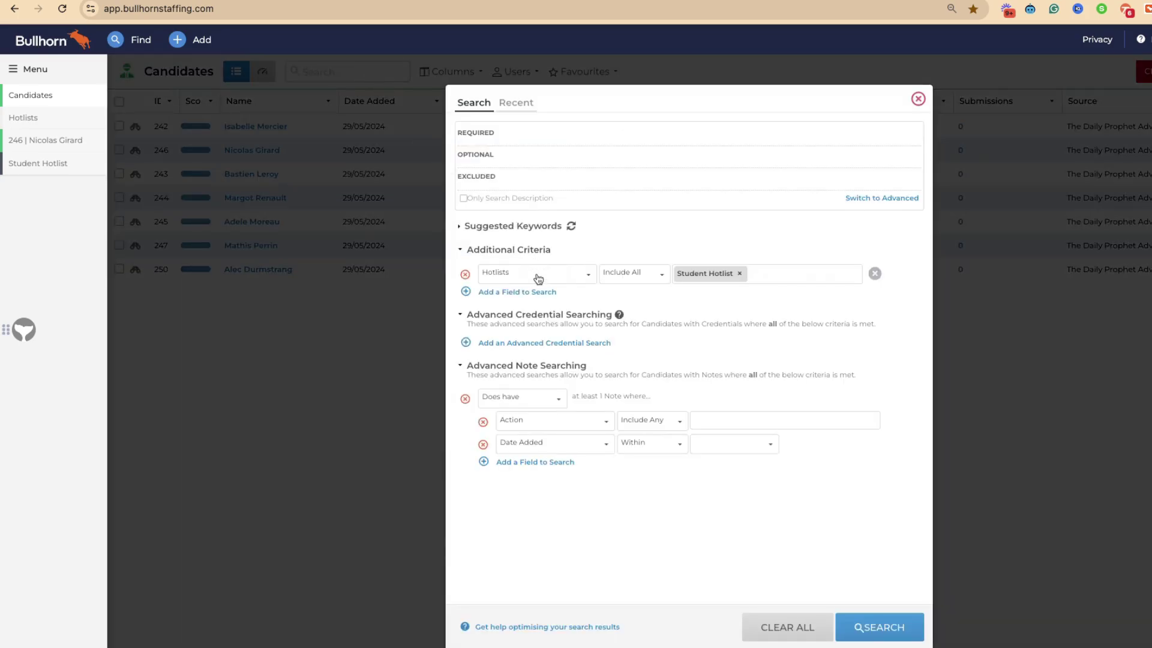
click(509, 399)
click(506, 415)
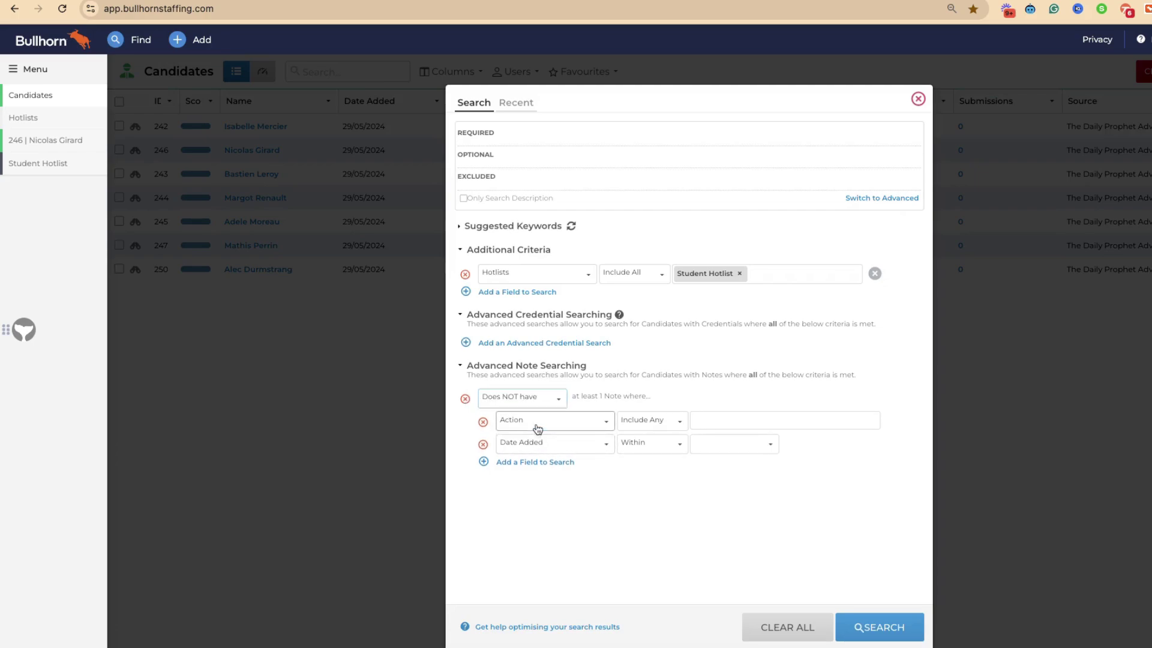
click(483, 421)
click(726, 431)
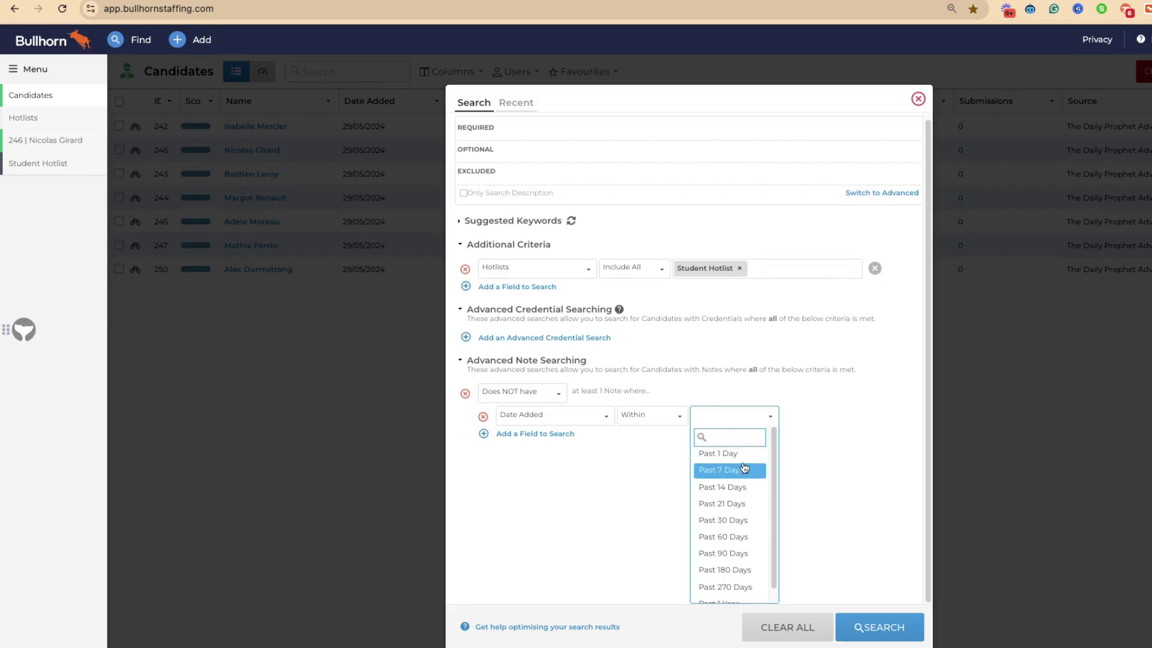
click(717, 452)
click(905, 640)
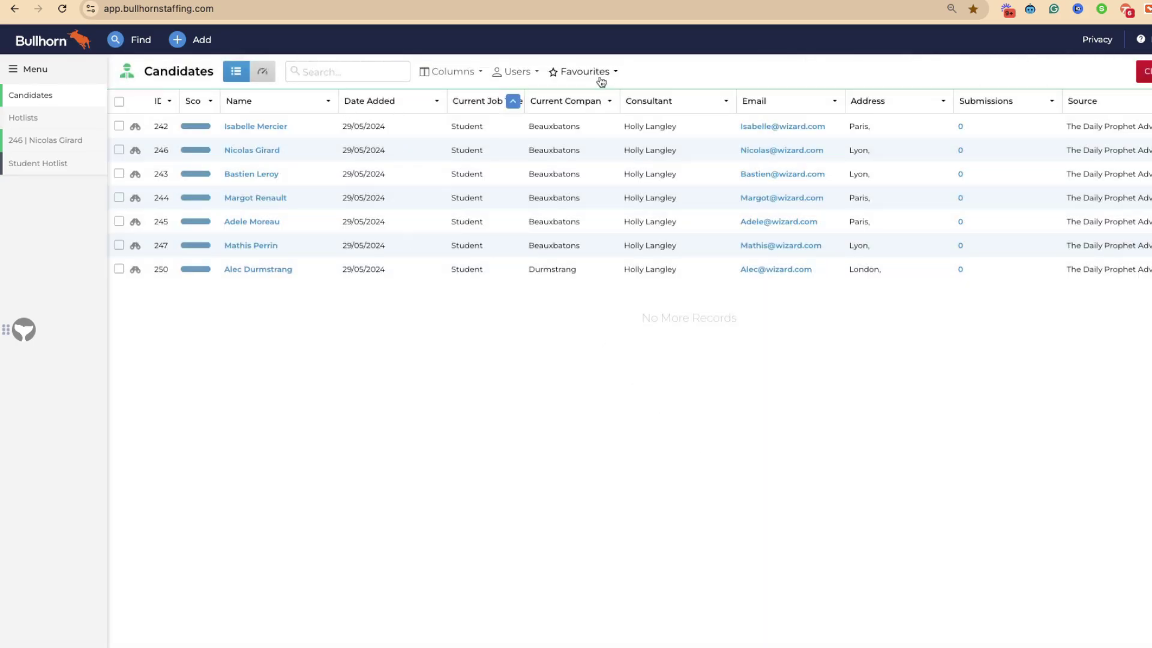
Step: Widen the note date range to Past 60 Days, rerun, and open the first candidate
click(319, 73)
click(725, 419)
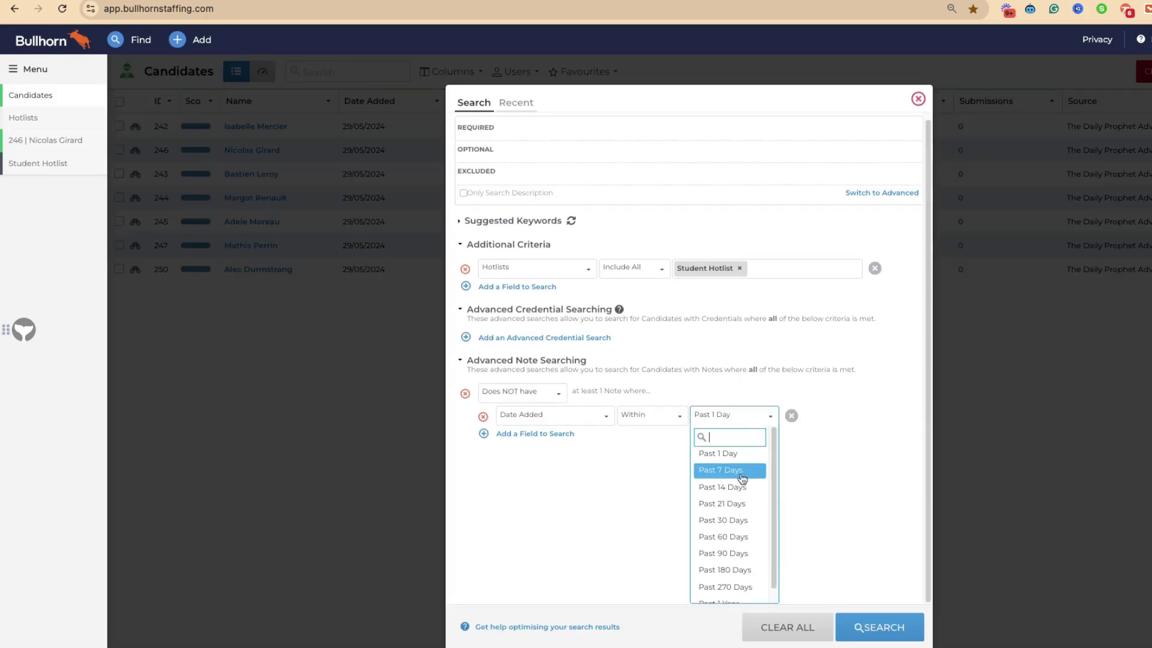
click(742, 538)
click(841, 624)
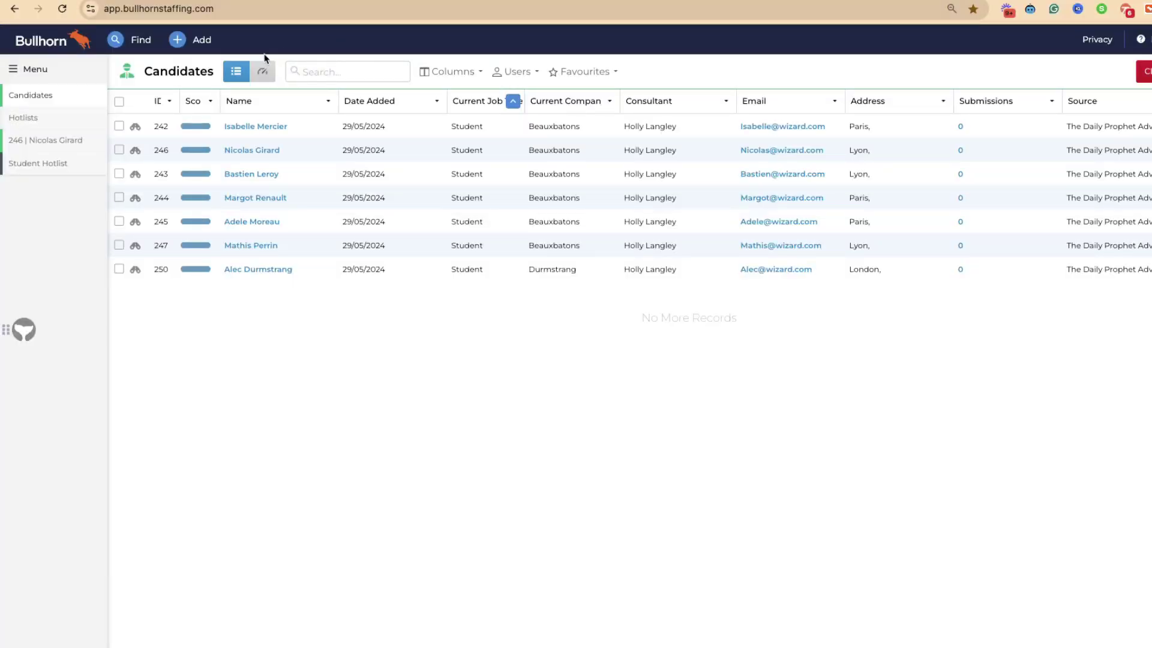
click(252, 128)
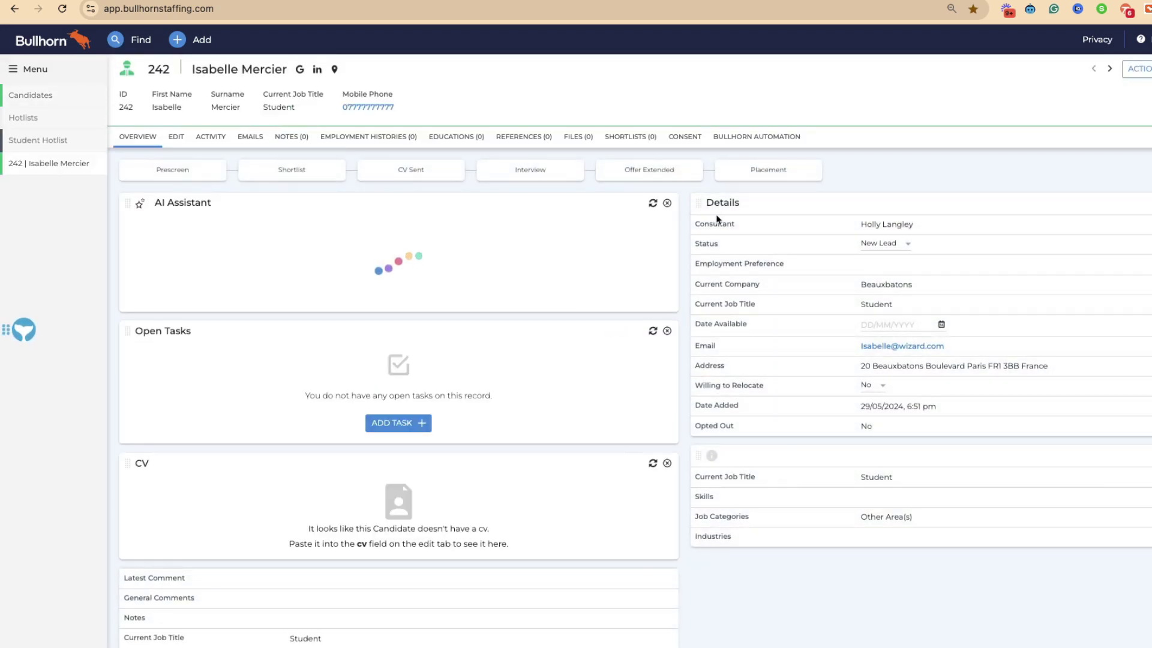
Step: Start a new task for the candidate titled 'Call regarding job search'
click(1133, 73)
click(1074, 133)
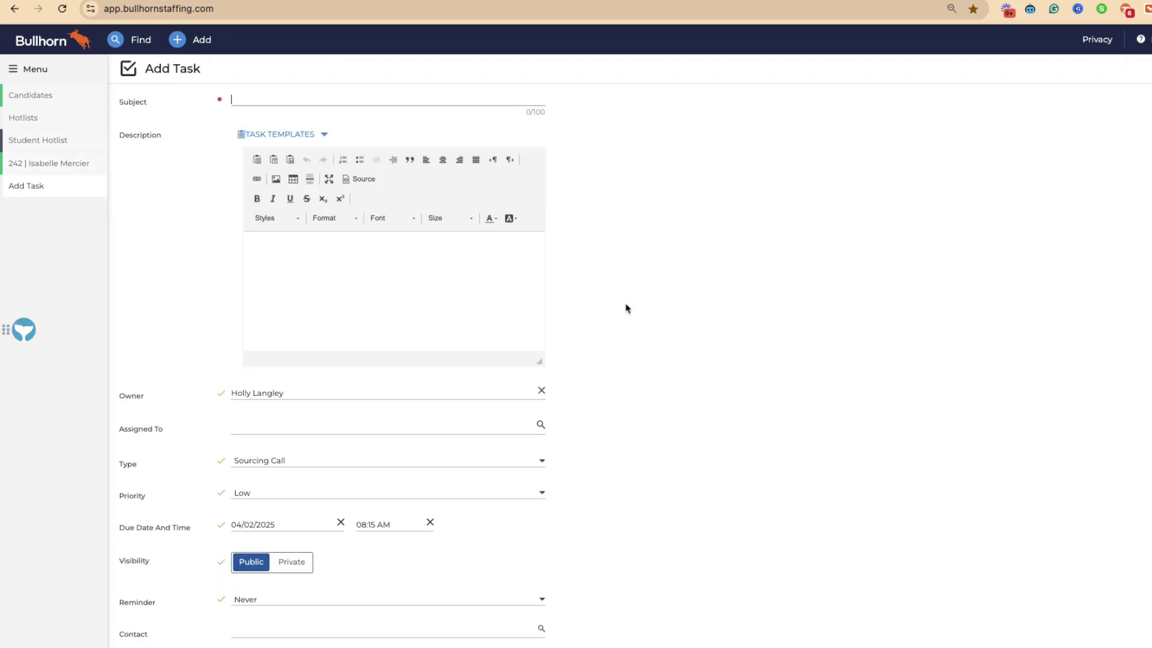
text(Call regarding job search)
click(301, 256)
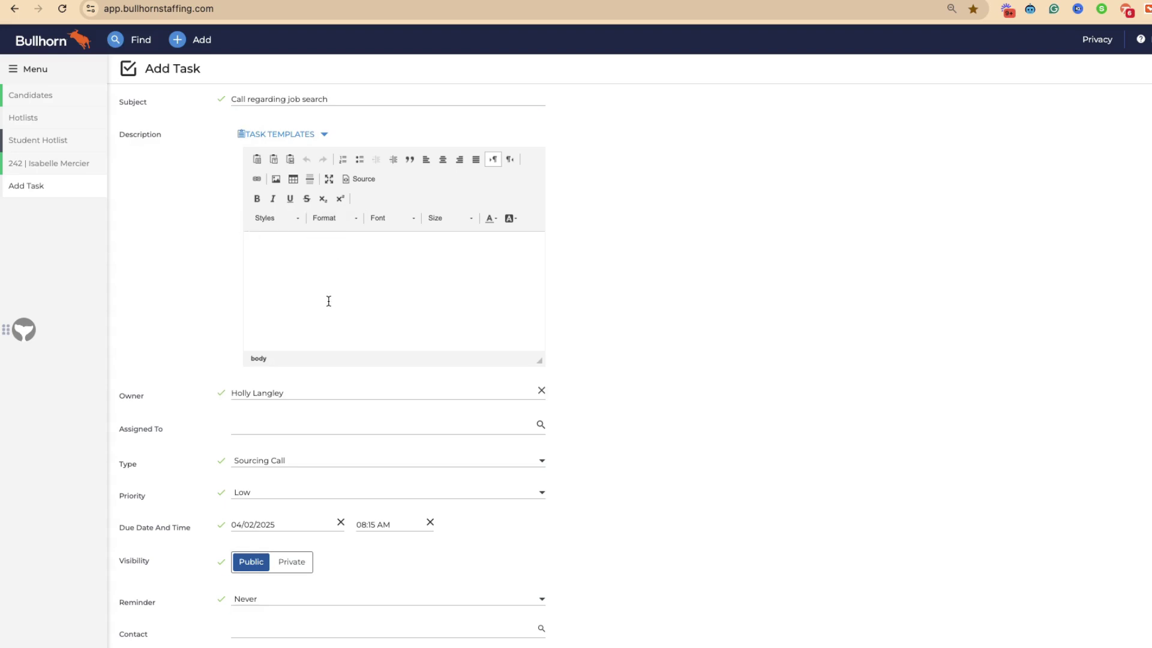
scroll(328, 301, down, 4)
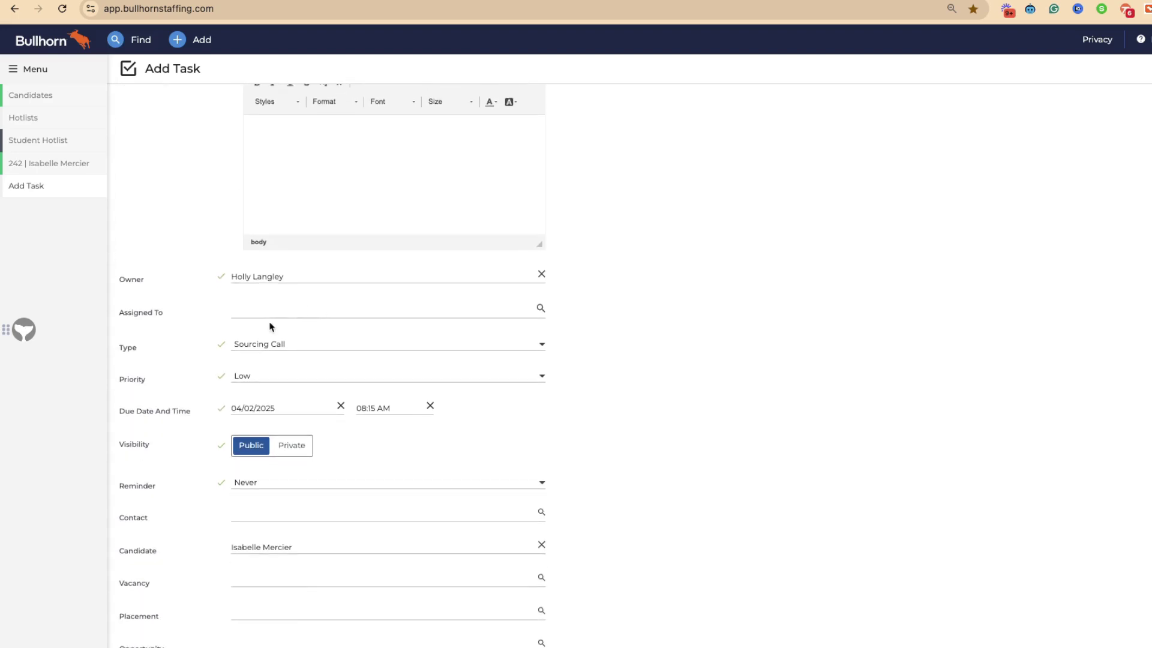
Step: Make the task a High-priority Recruiting Call due 05/02/2025
click(267, 346)
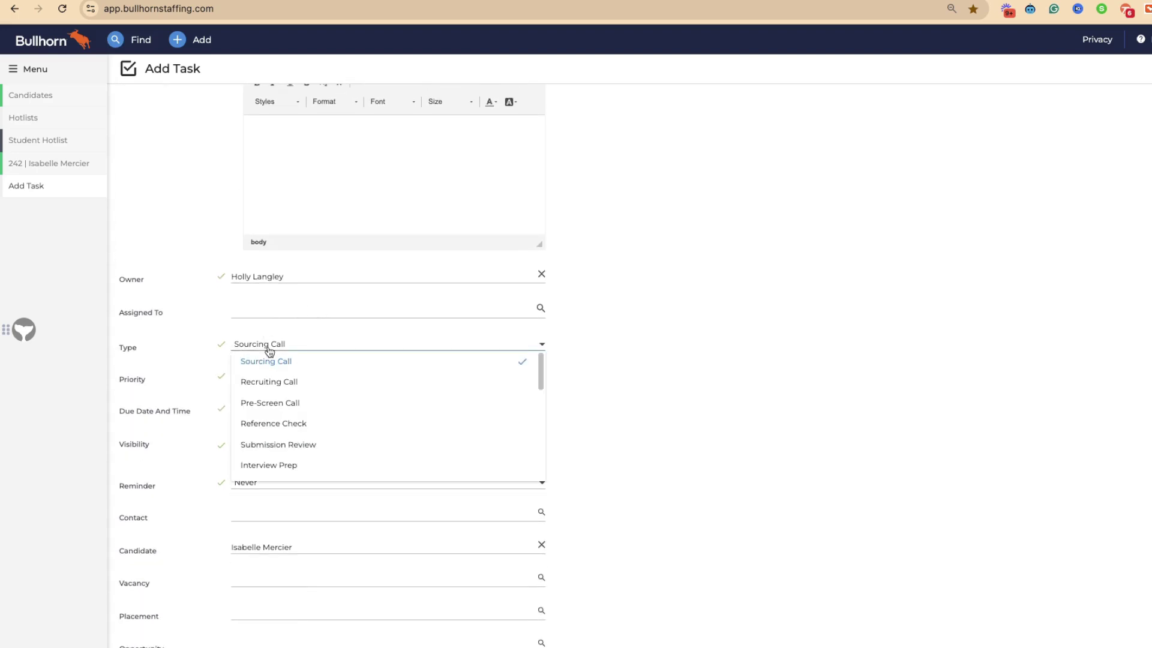
click(277, 383)
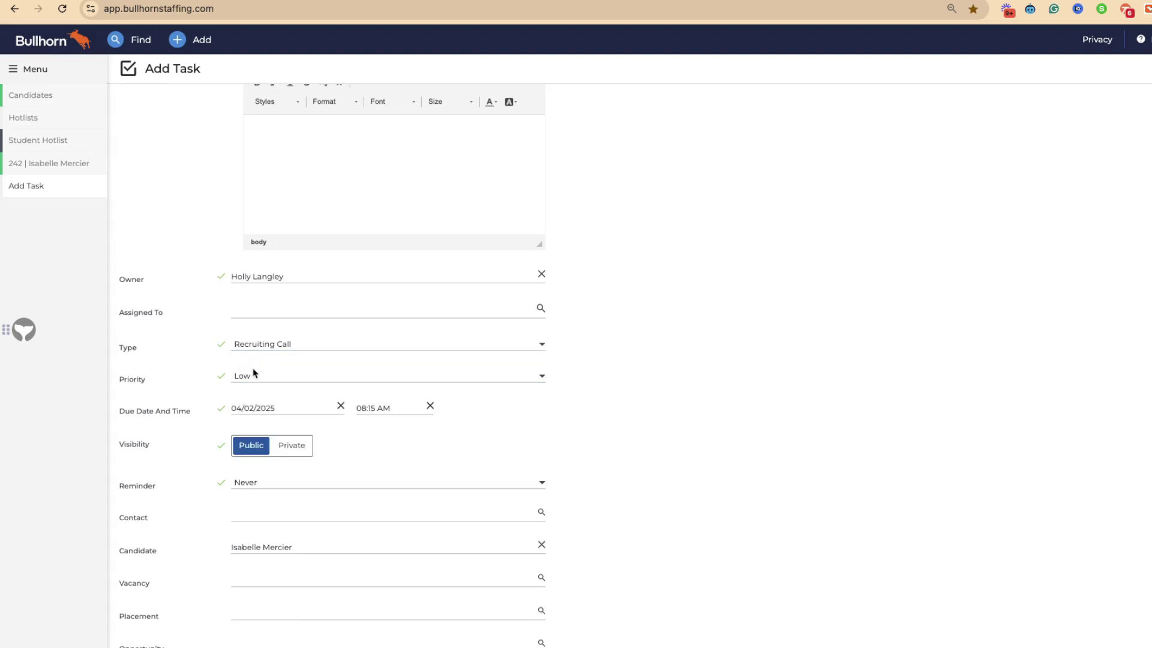
click(256, 387)
click(262, 436)
click(308, 408)
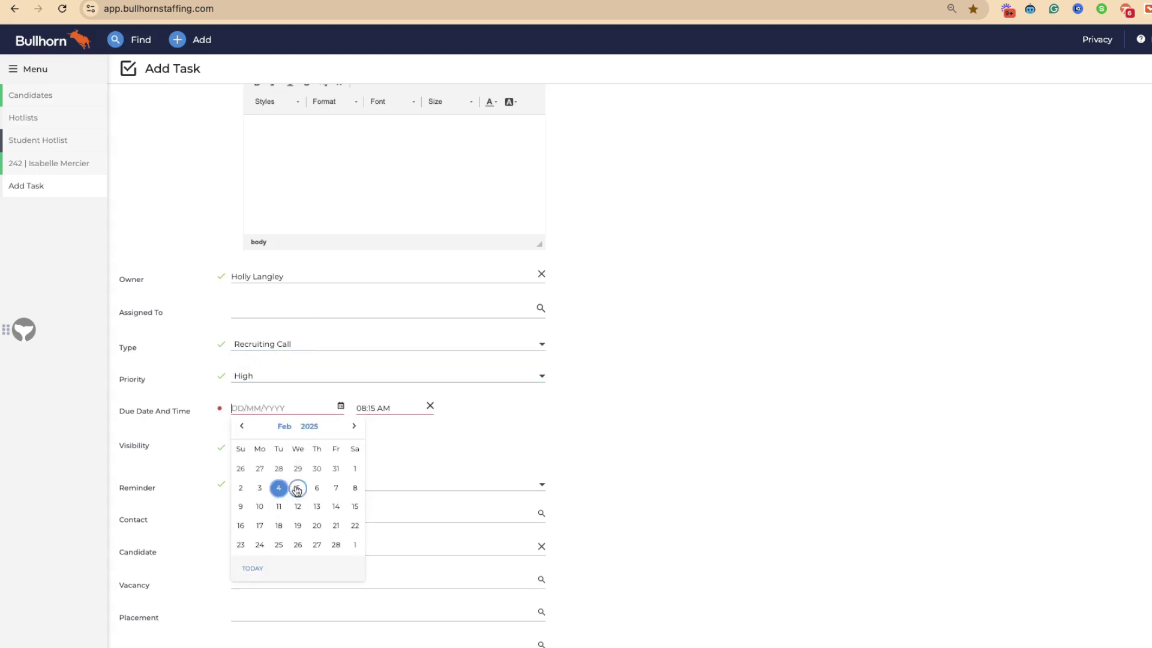
click(299, 504)
Step: Set the task's due time to 09:15 AM with a 5 Min reminder
click(387, 405)
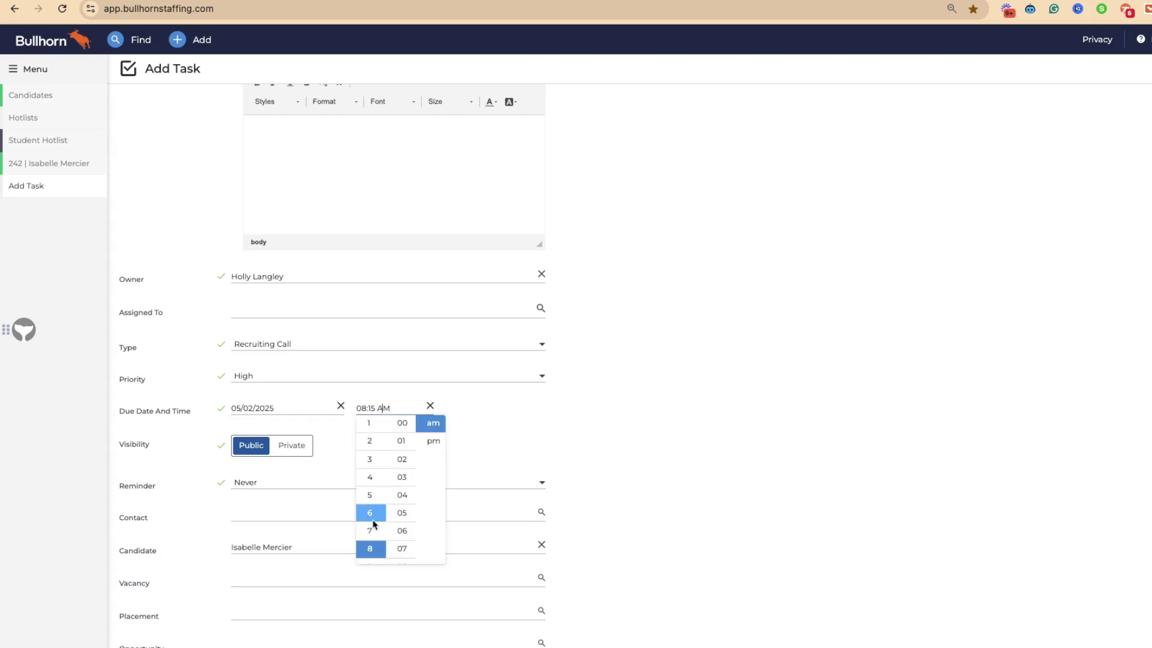
scroll(370, 477, down, 2)
click(369, 501)
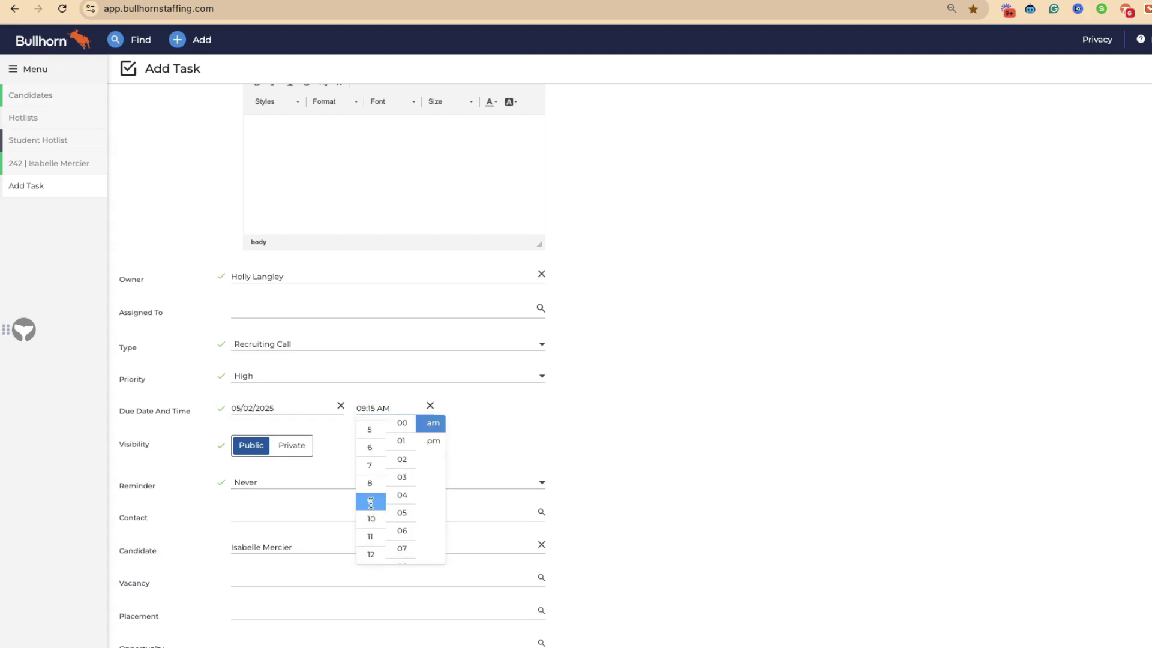
click(694, 422)
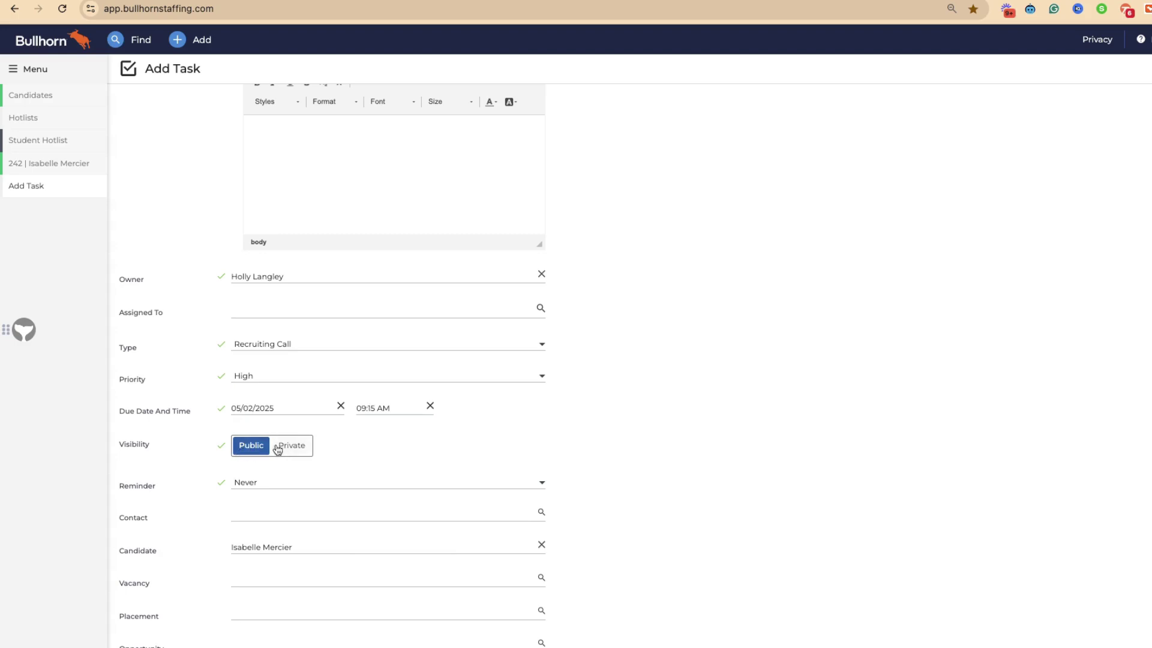
click(246, 482)
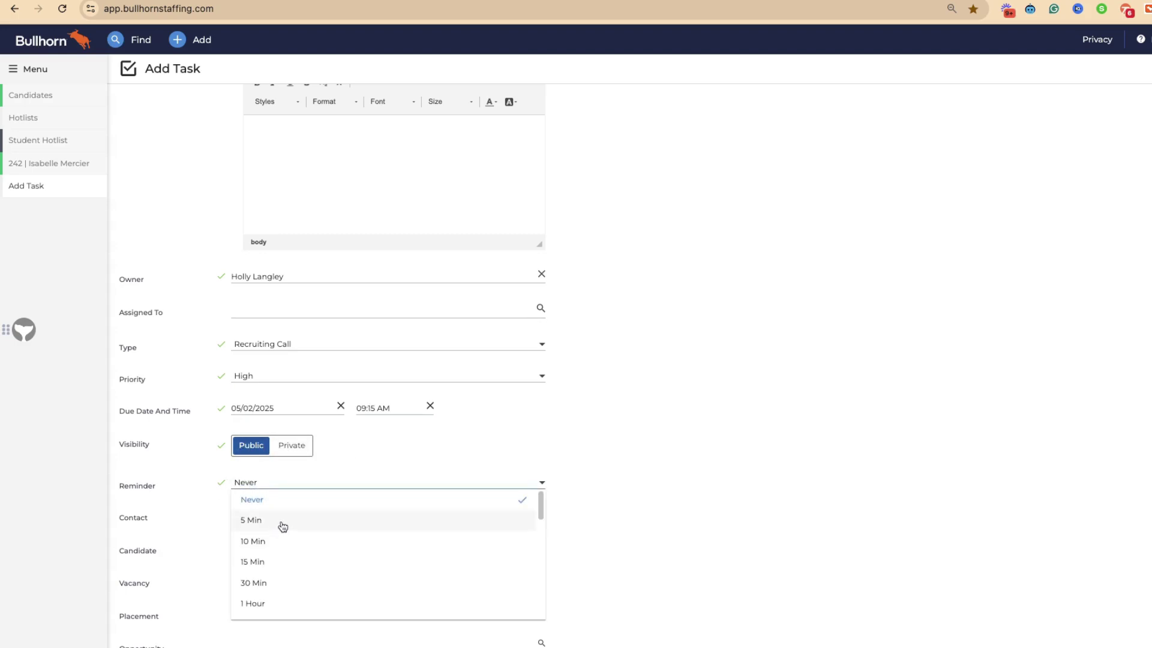
click(283, 526)
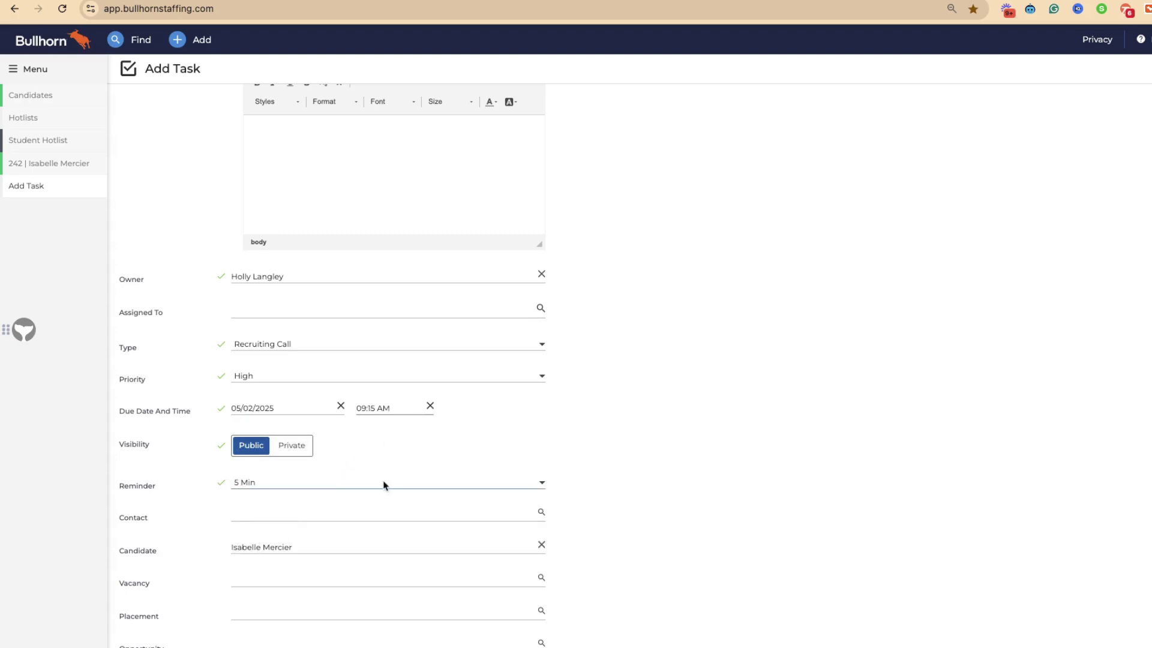
Step: Link Vacancy #11, Bus Driver, to the task
scroll(386, 510, down, 3)
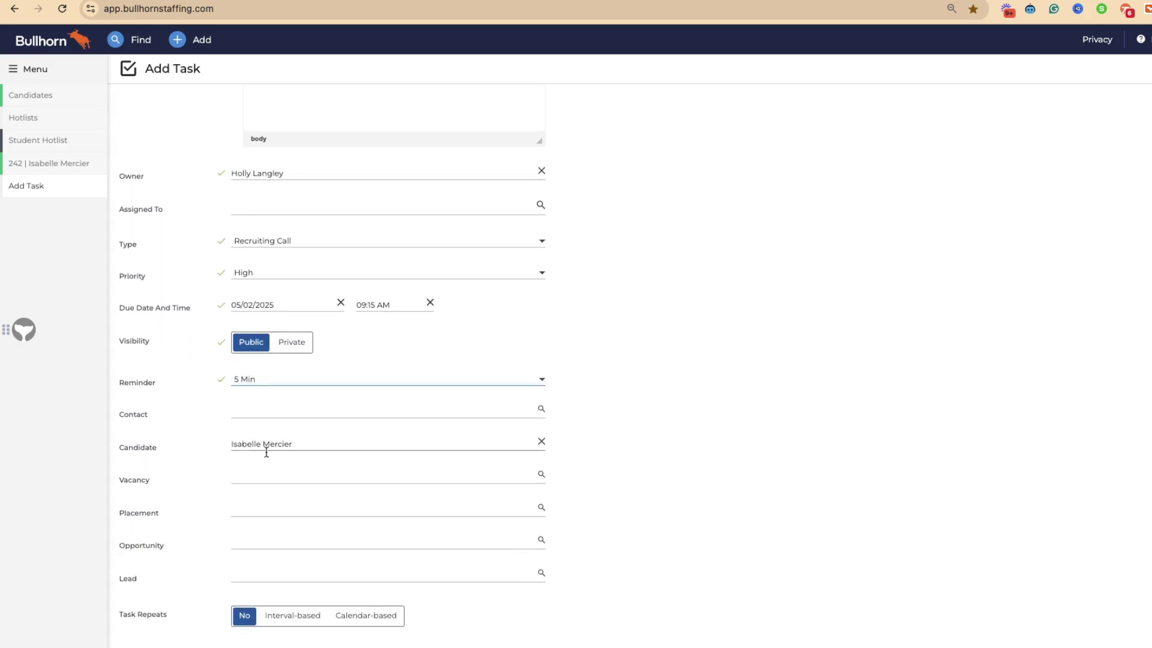
click(253, 480)
text(11)
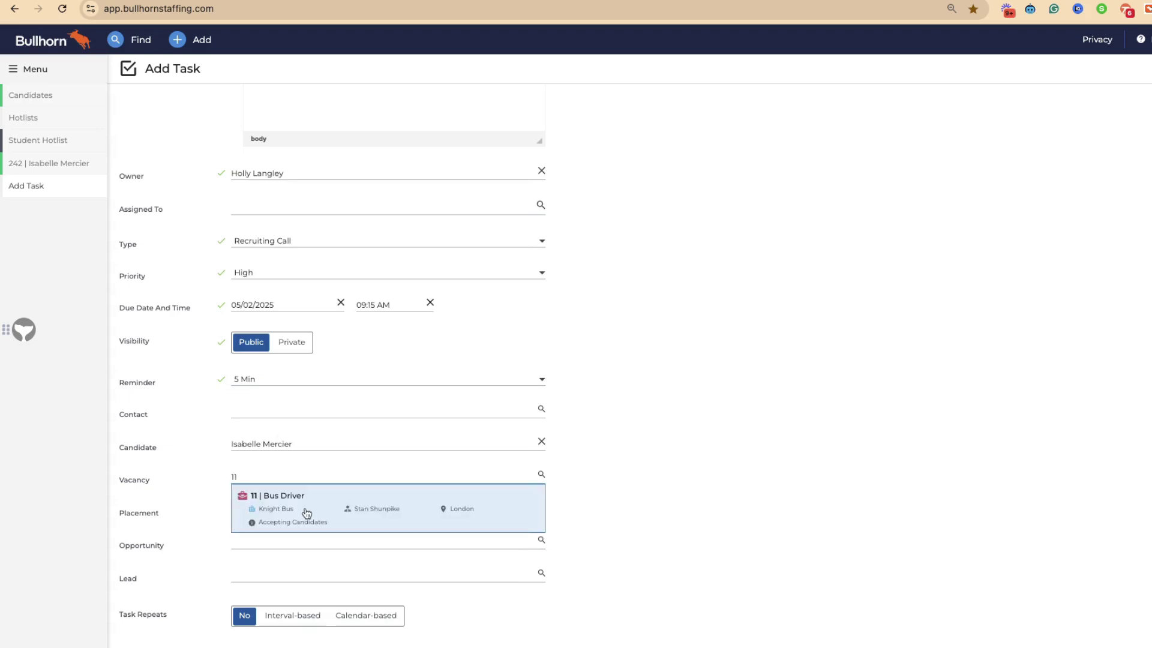
click(306, 513)
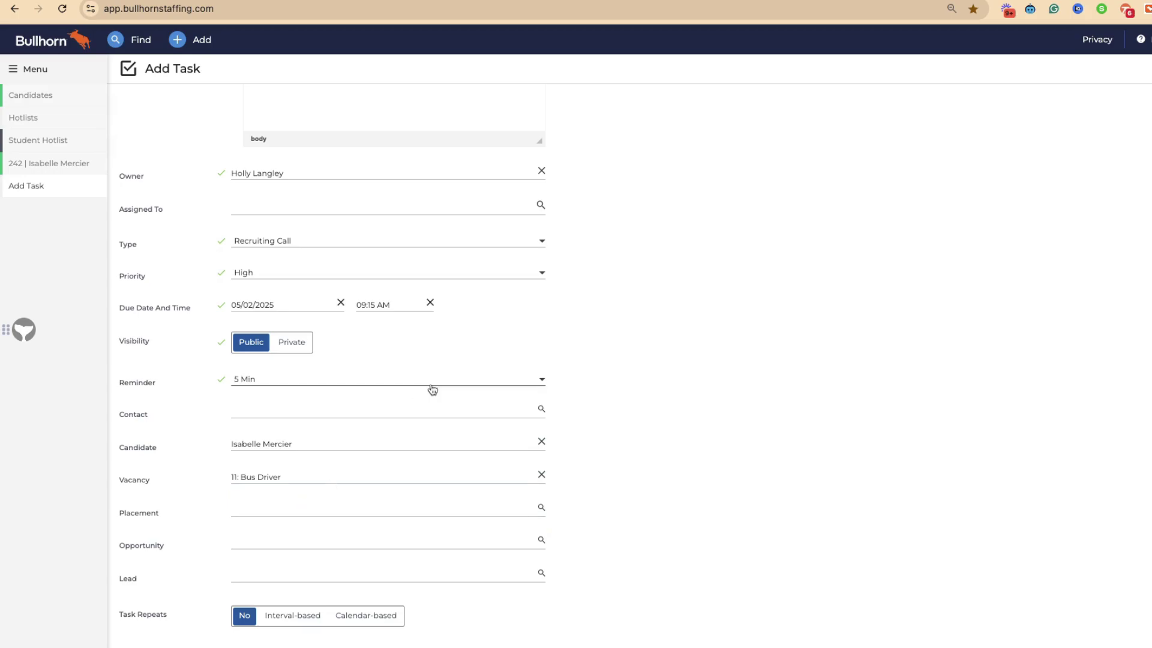
scroll(432, 390, up, 4)
scroll(432, 390, down, 4)
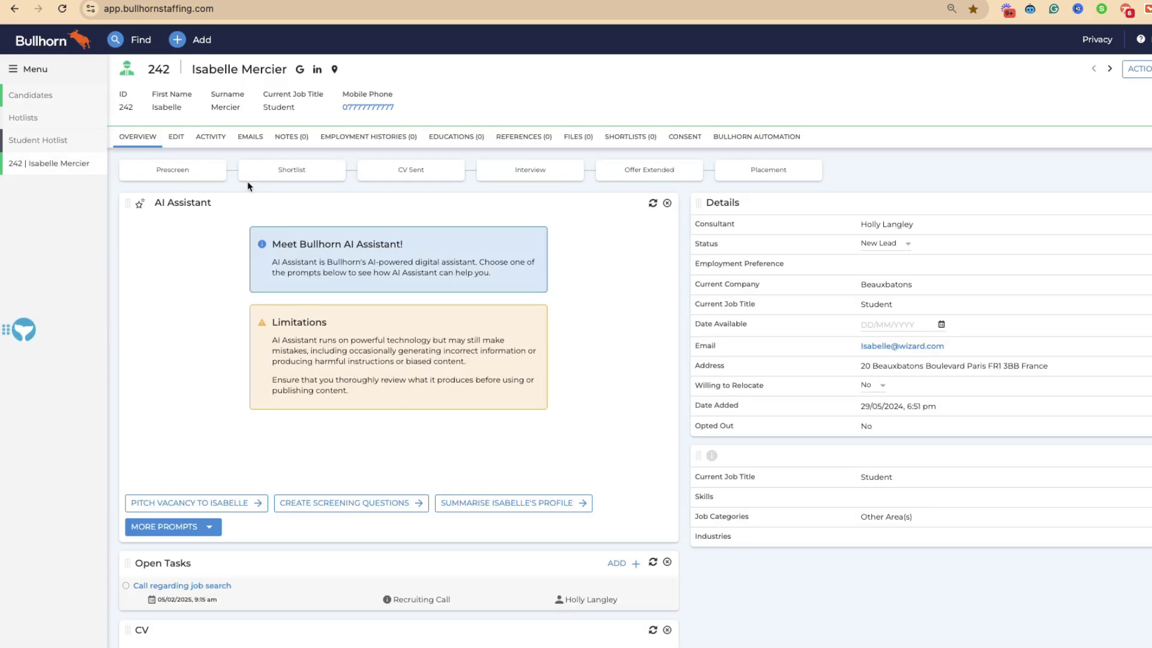
scroll(303, 342, down, 2)
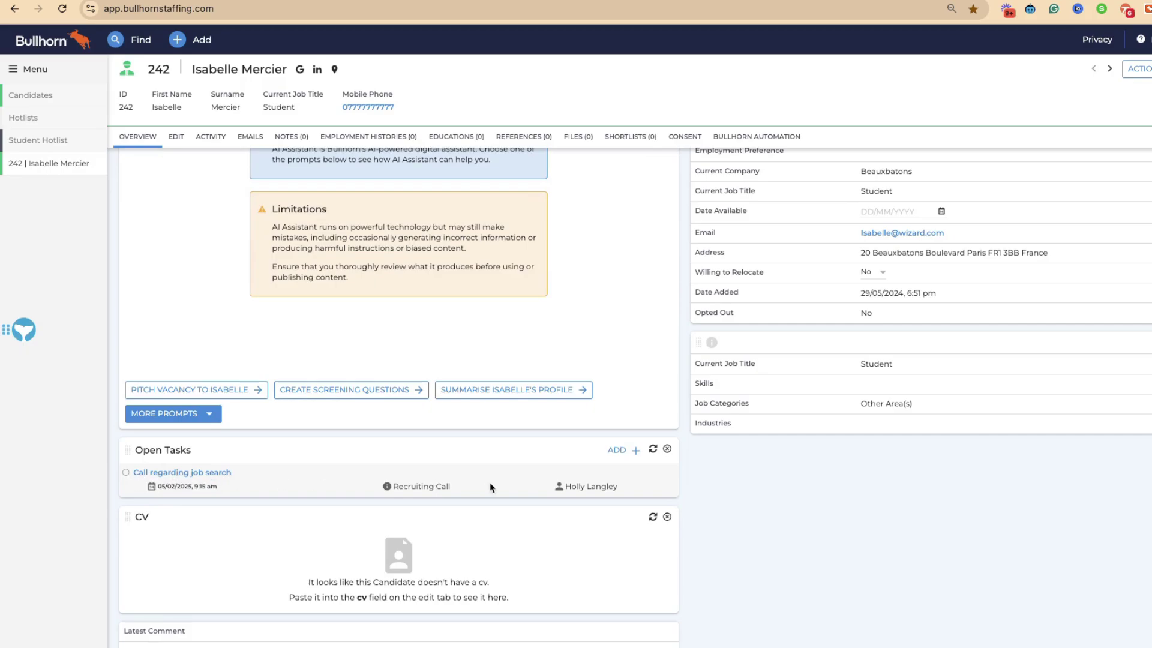
Step: Open the 'Call regarding job search' task and view its Edit and Overview tabs
click(139, 473)
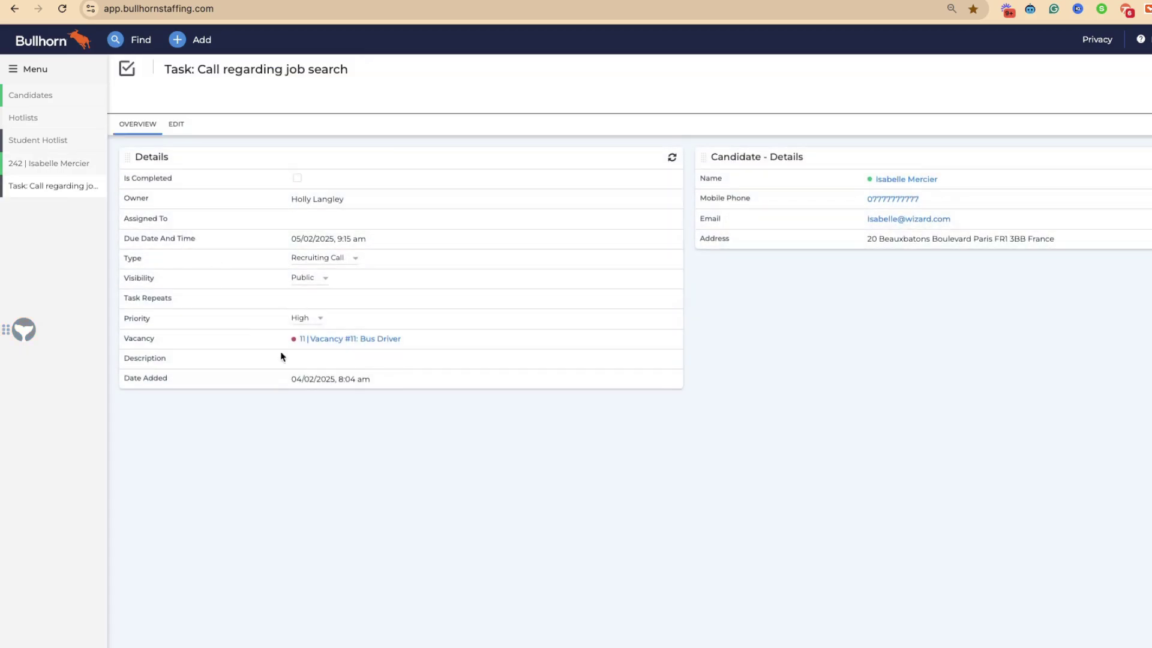
click(176, 128)
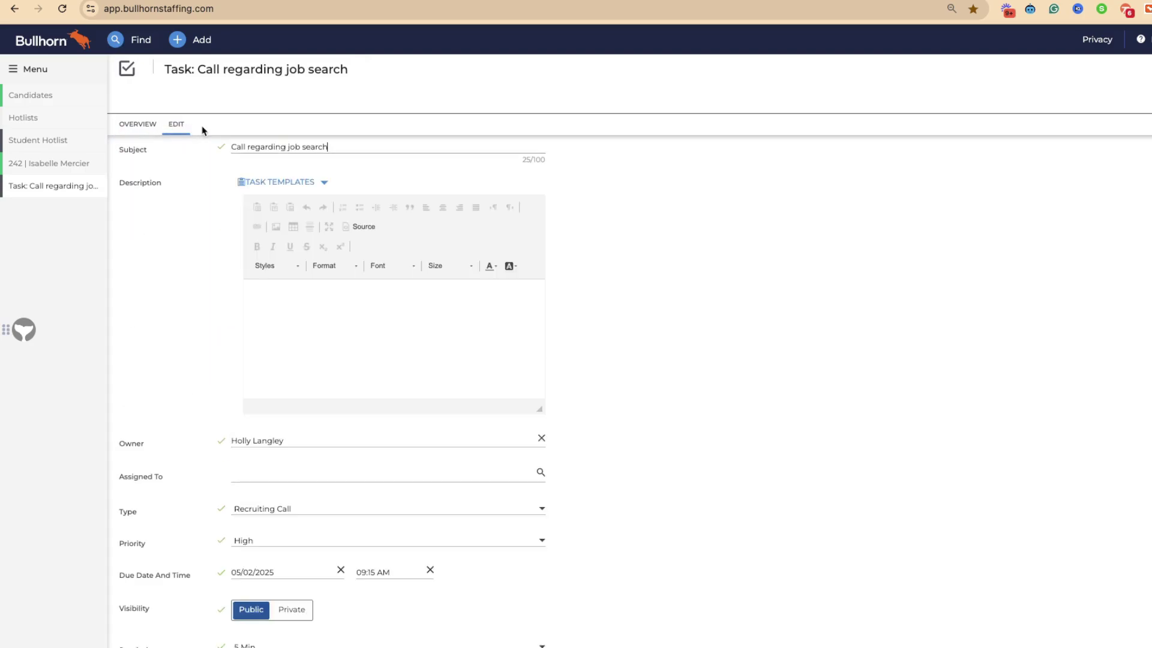
click(137, 127)
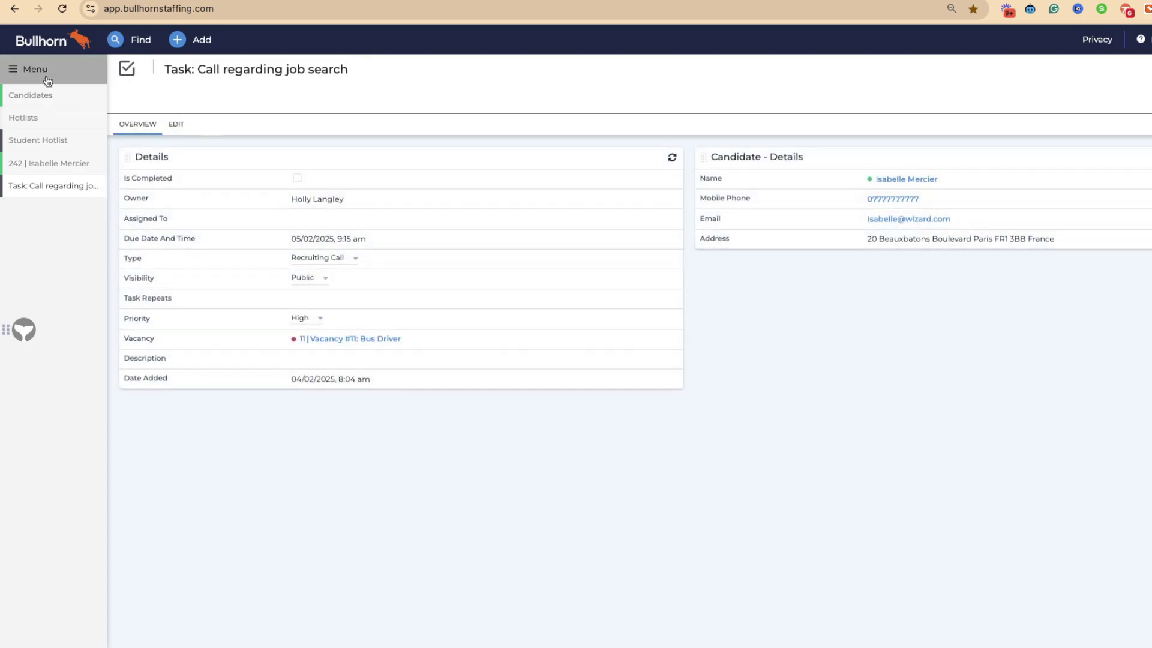
click(46, 76)
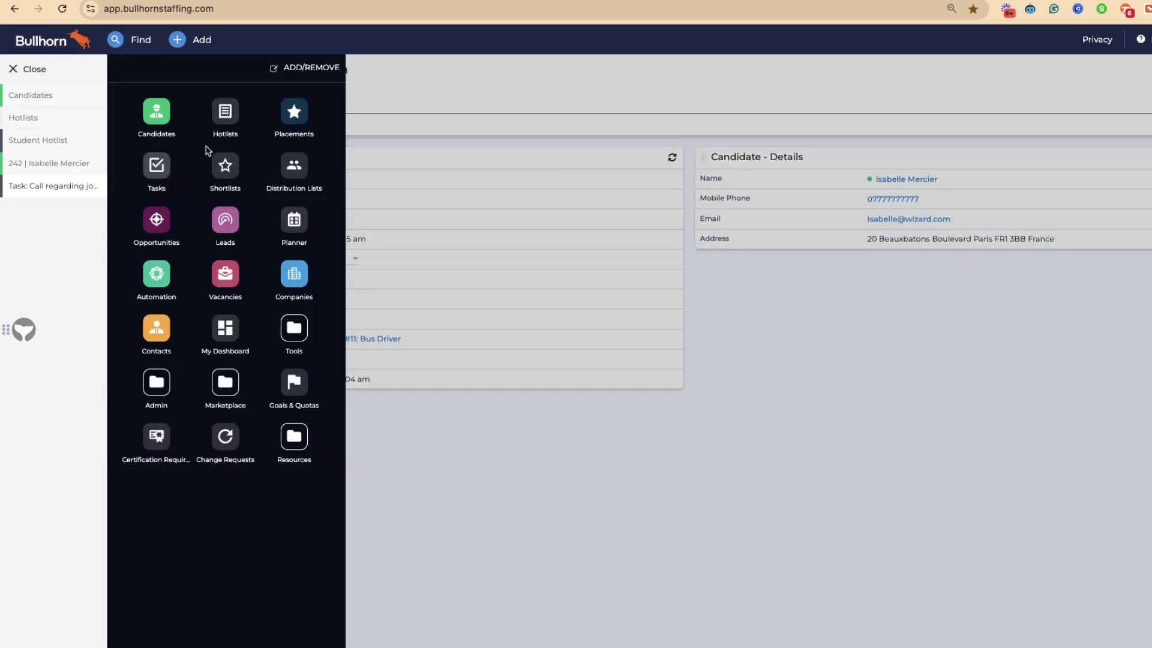
Step: Go to the Tasks list and mark task 139 as completed
click(156, 174)
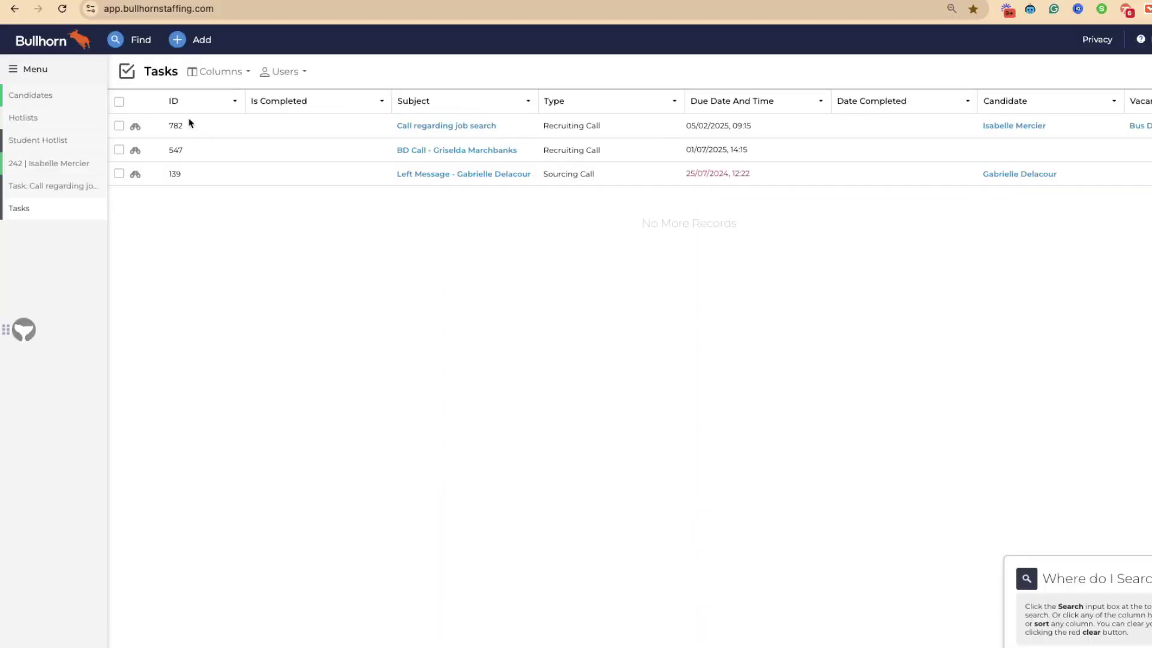
click(266, 73)
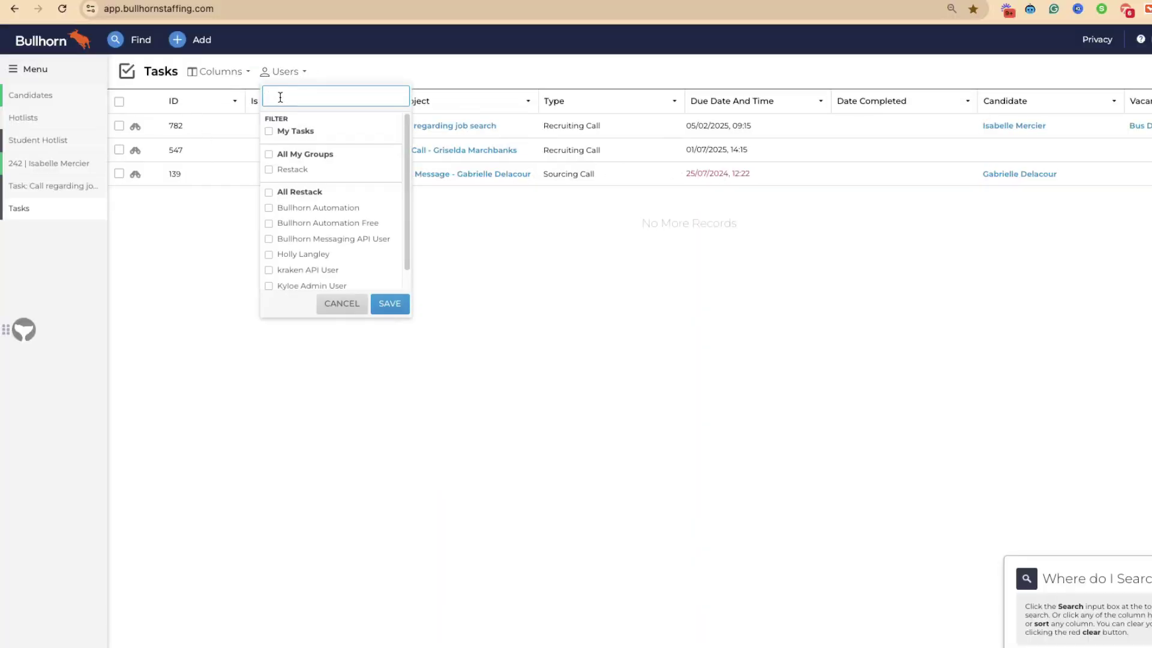
click(343, 71)
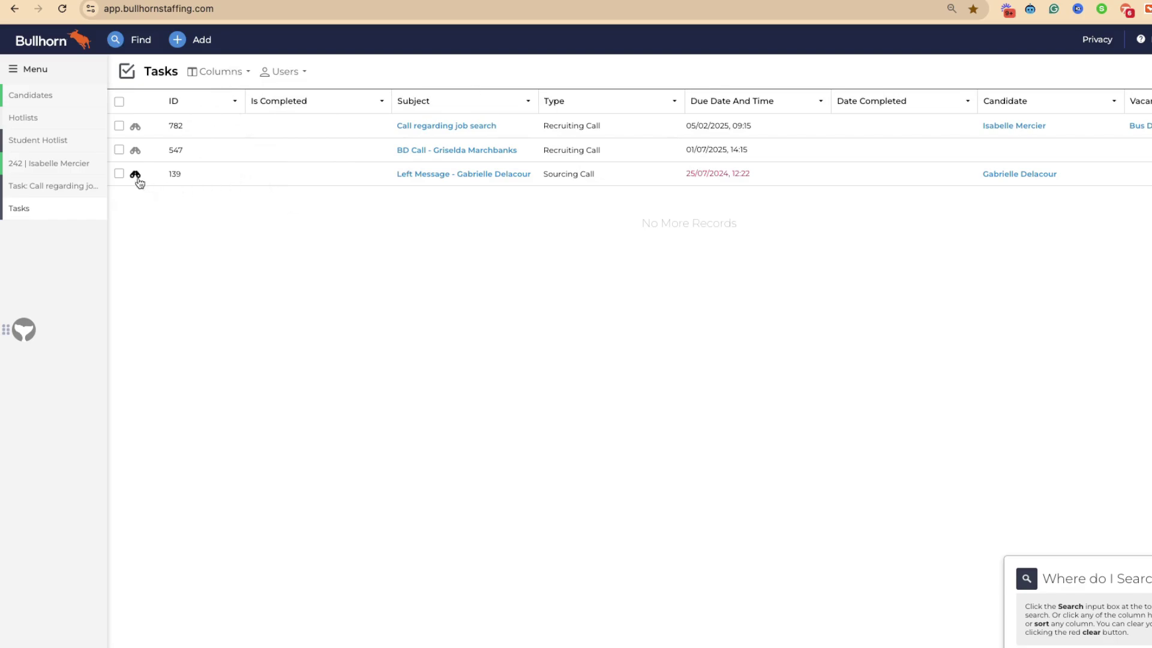
click(256, 176)
click(257, 178)
click(257, 178)
click(258, 177)
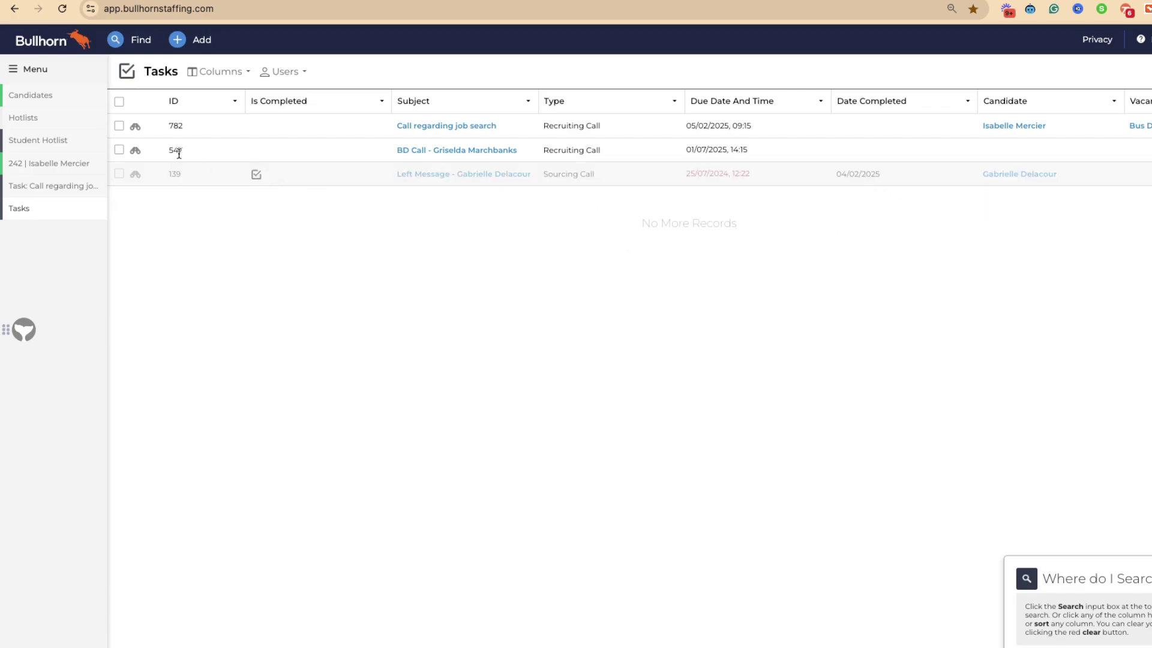
Step: Filter Is Completed to show only incomplete tasks, then clear that filter
click(232, 73)
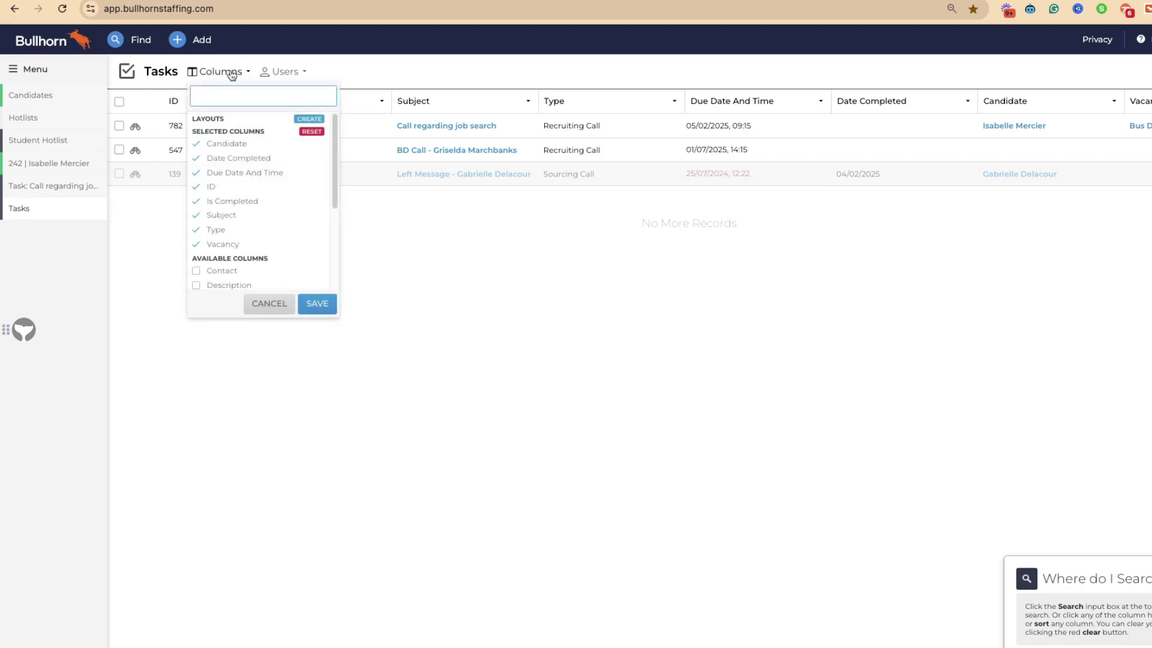
click(231, 73)
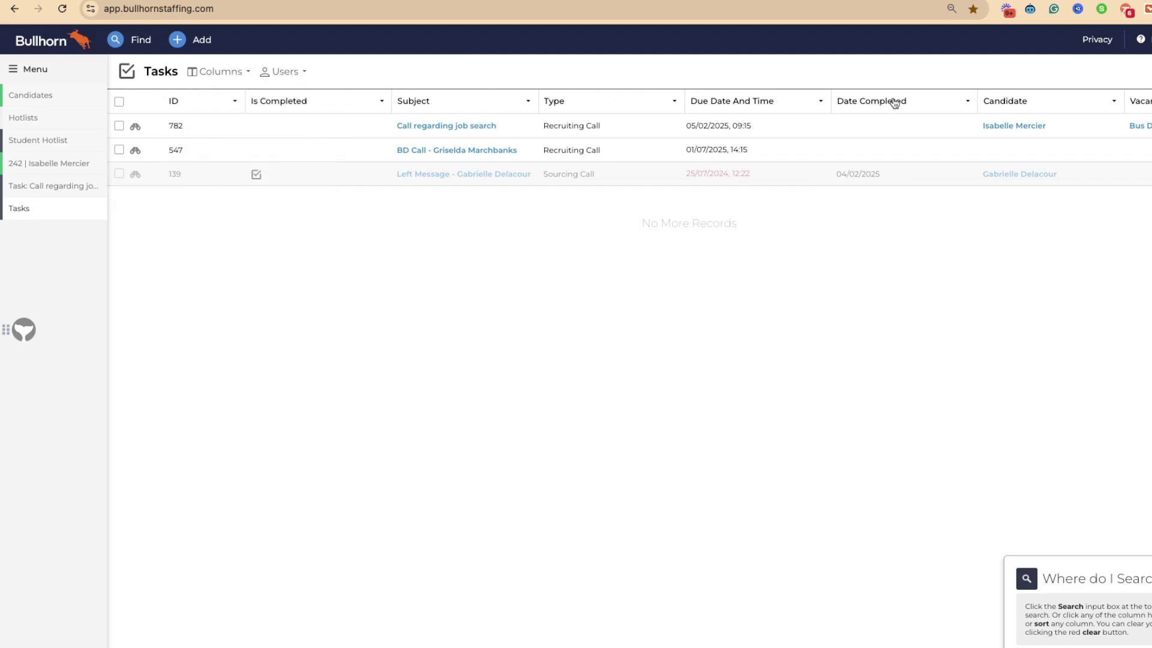
click(303, 105)
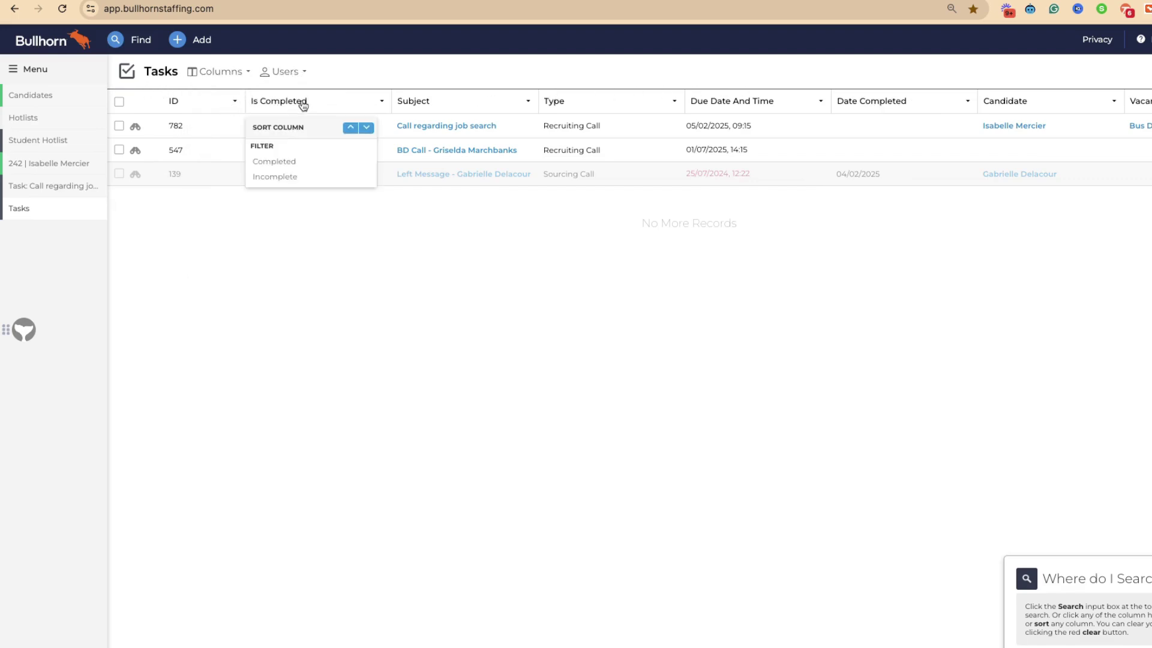
click(276, 177)
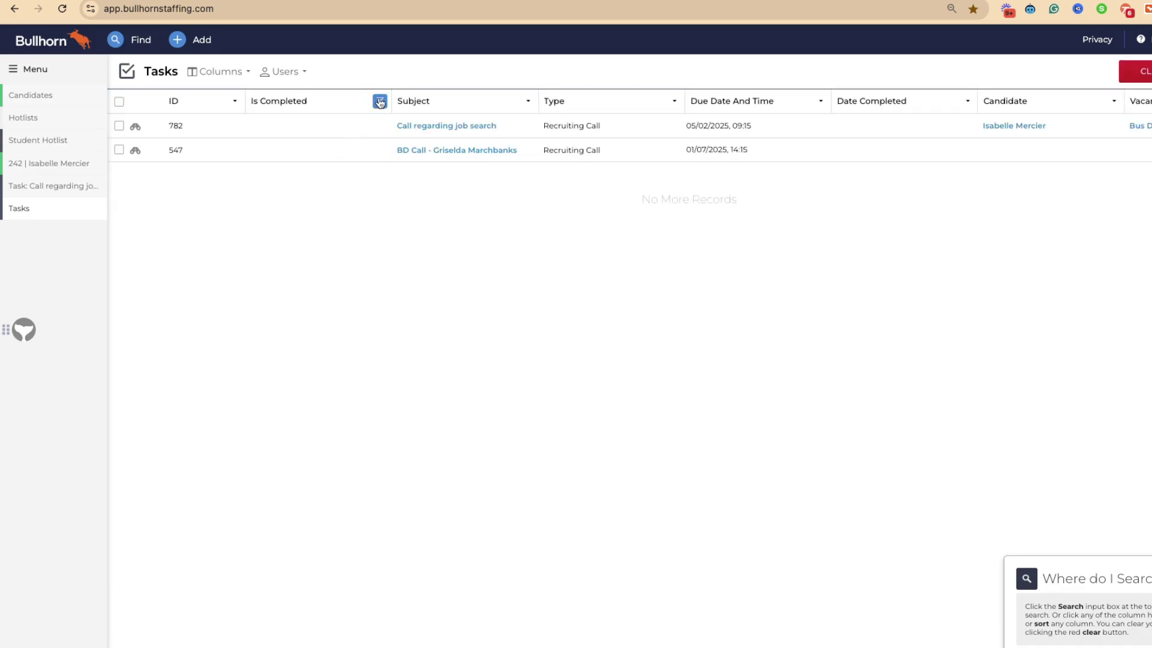
click(380, 103)
click(366, 147)
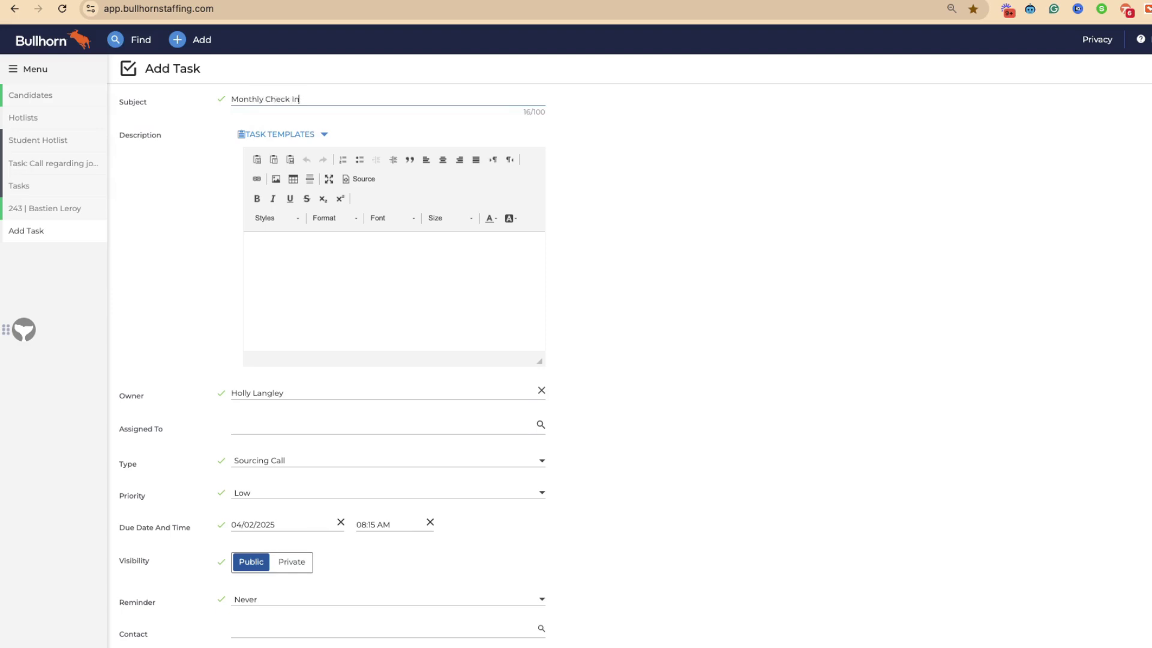
Step: Make the task a Normal-priority Recruiting Call, keeping the 08:15 AM due time
scroll(357, 260, down, 3)
click(288, 348)
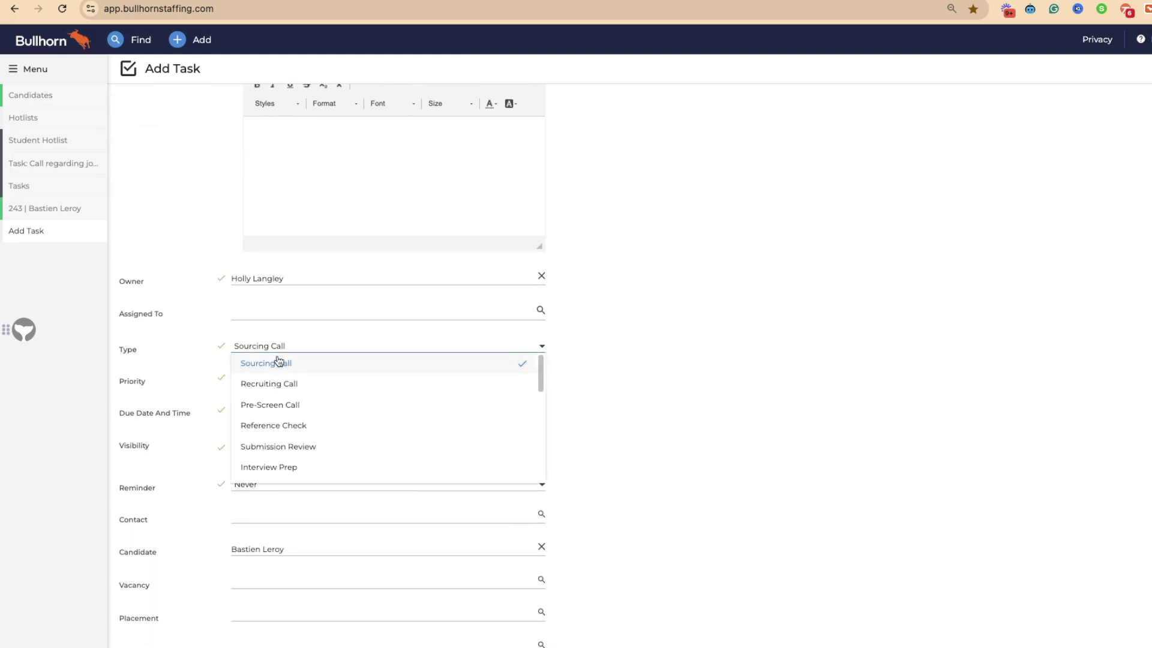
click(271, 383)
click(269, 387)
click(267, 415)
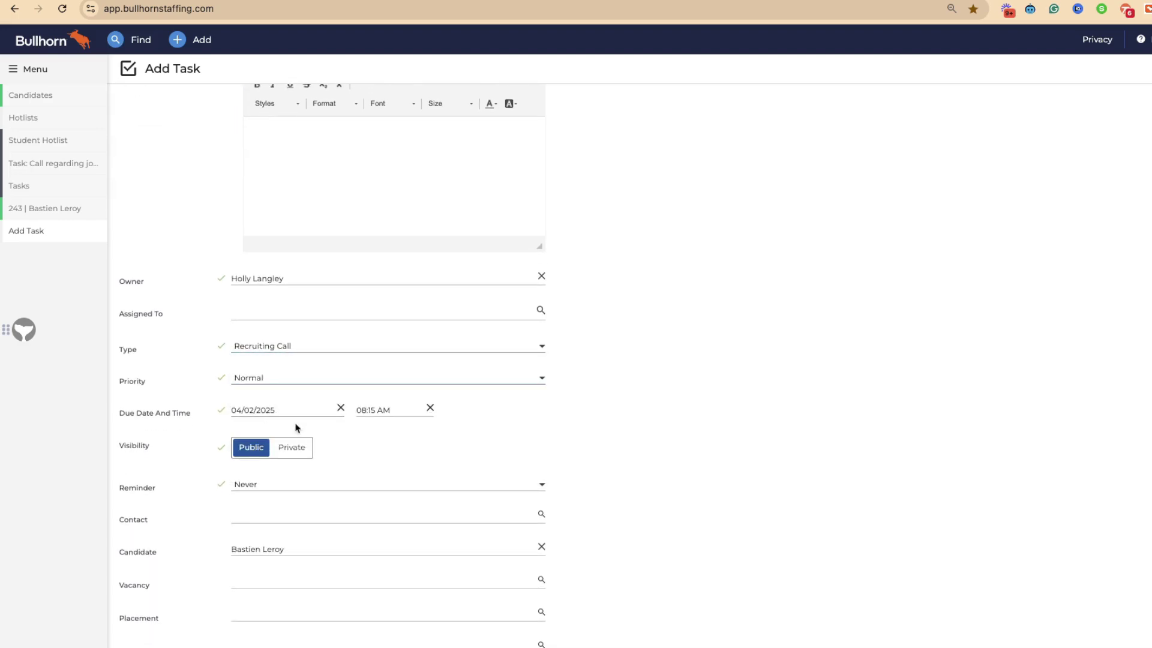
click(373, 410)
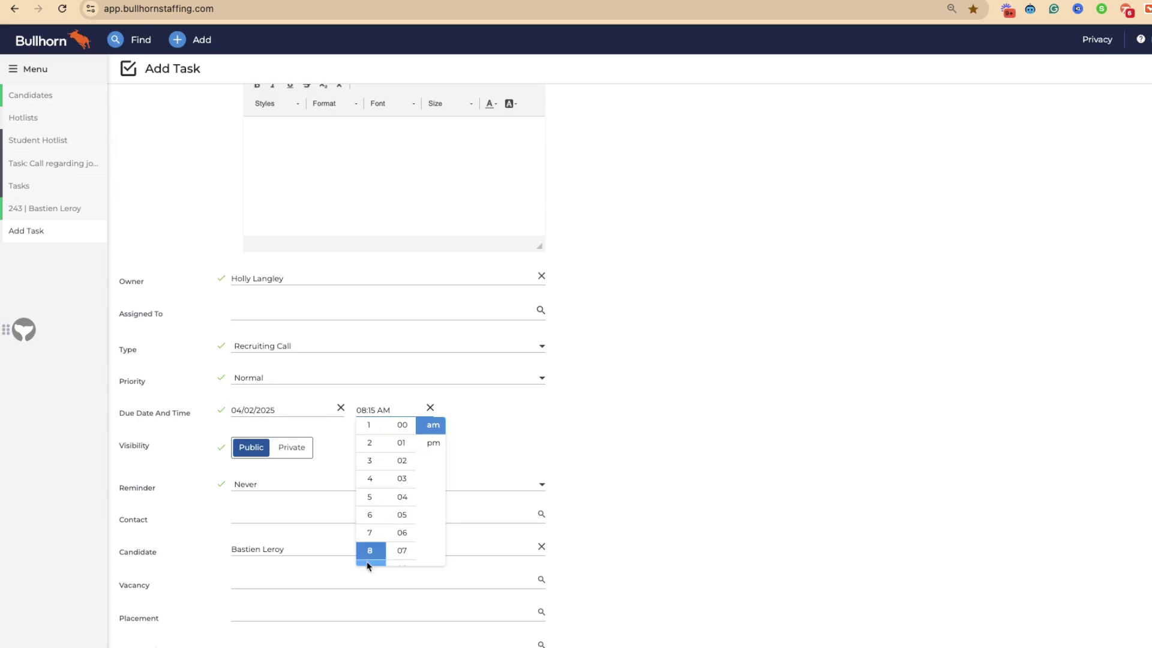
click(718, 424)
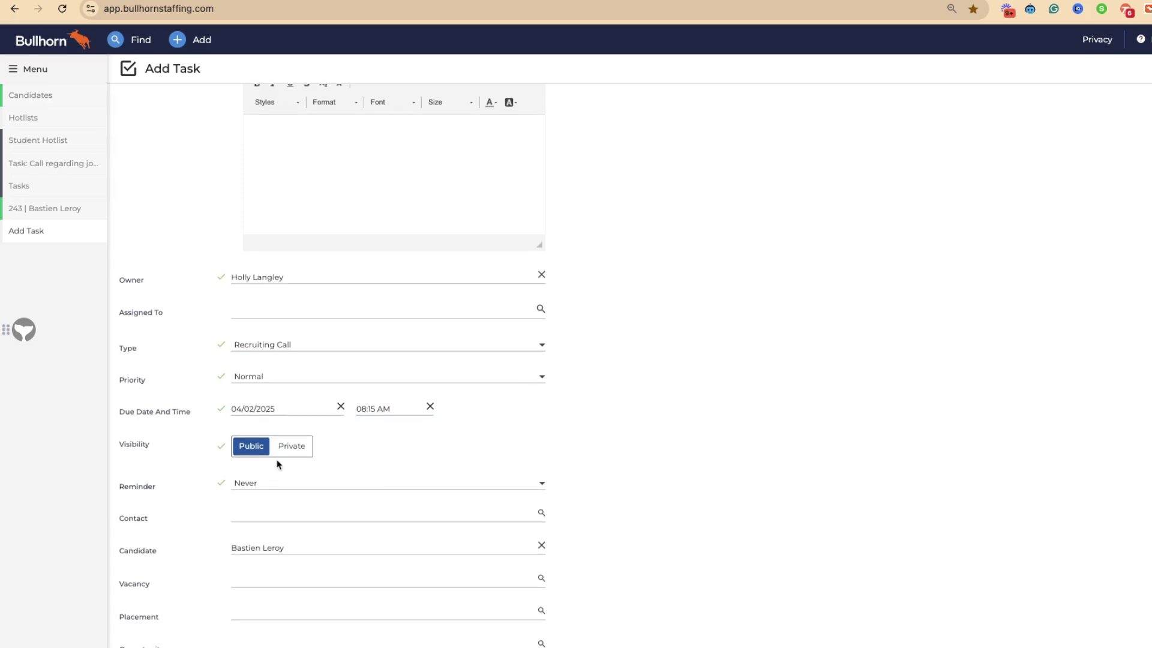
Step: Set the Monthly Check In task's reminder to 2 Hours
scroll(255, 444, down, 1)
click(255, 456)
scroll(285, 542, down, 3)
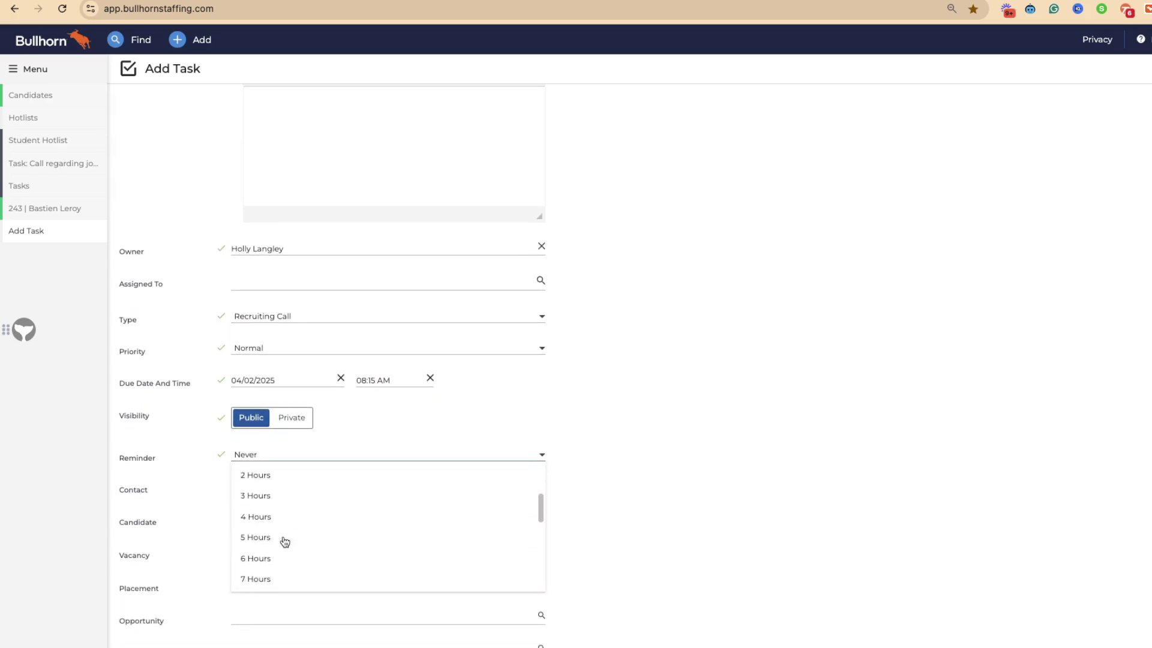
click(273, 483)
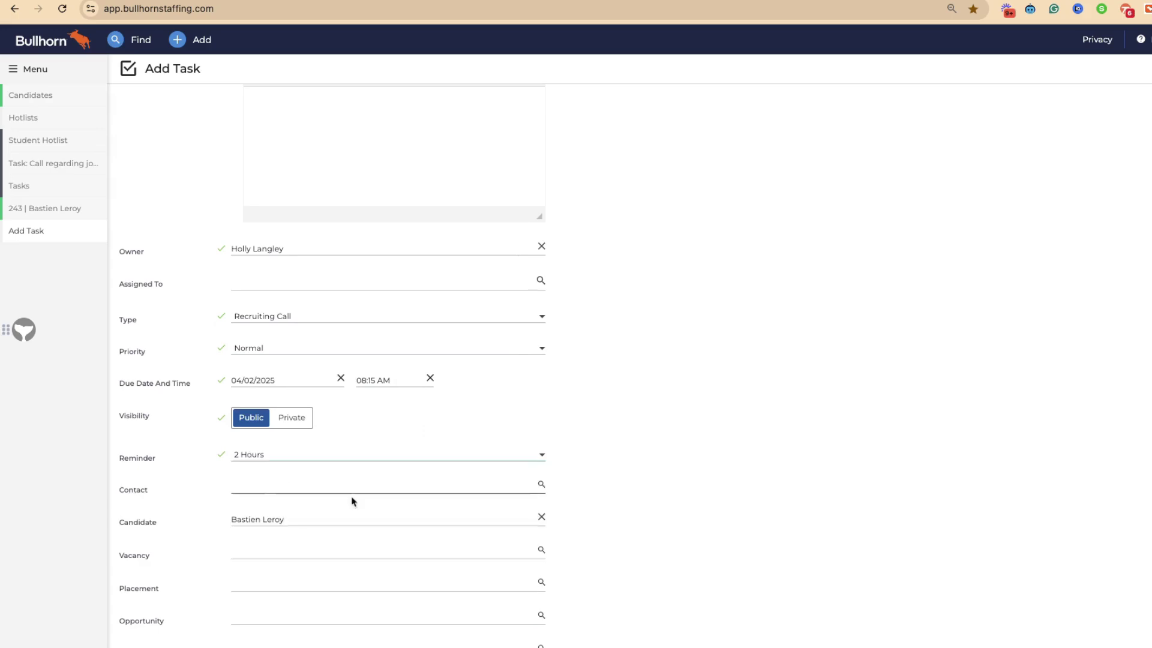
scroll(372, 489, down, 3)
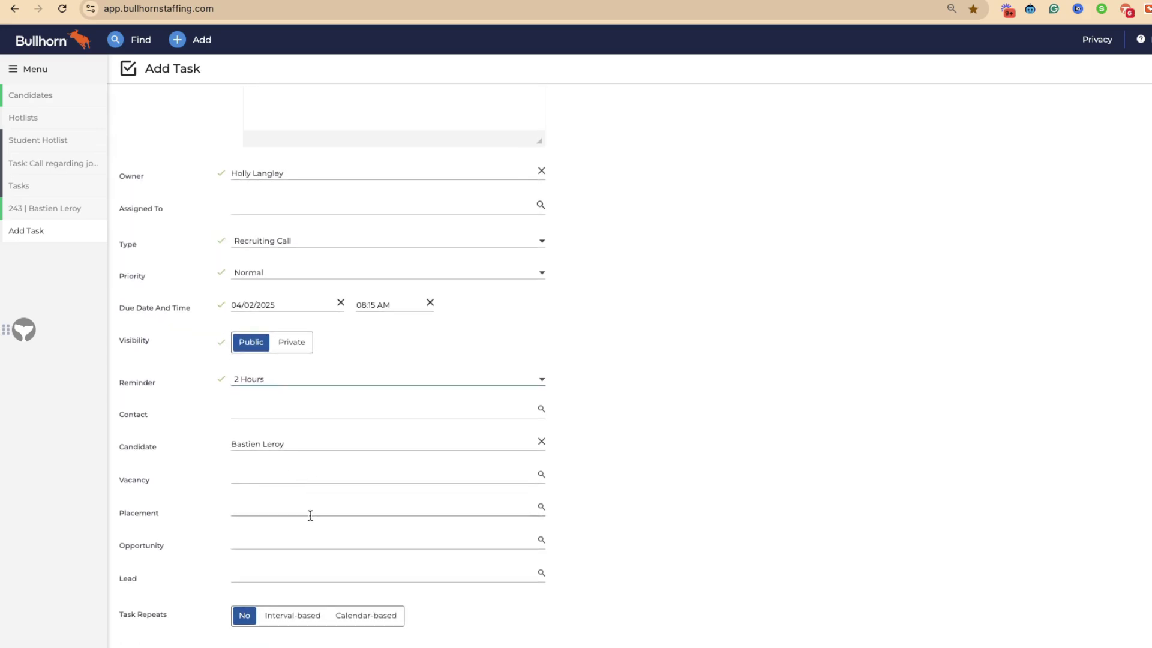
Step: Set the task to repeat every Month on an interval basis with no end, after trying calendar-based options
click(293, 615)
scroll(298, 555, down, 4)
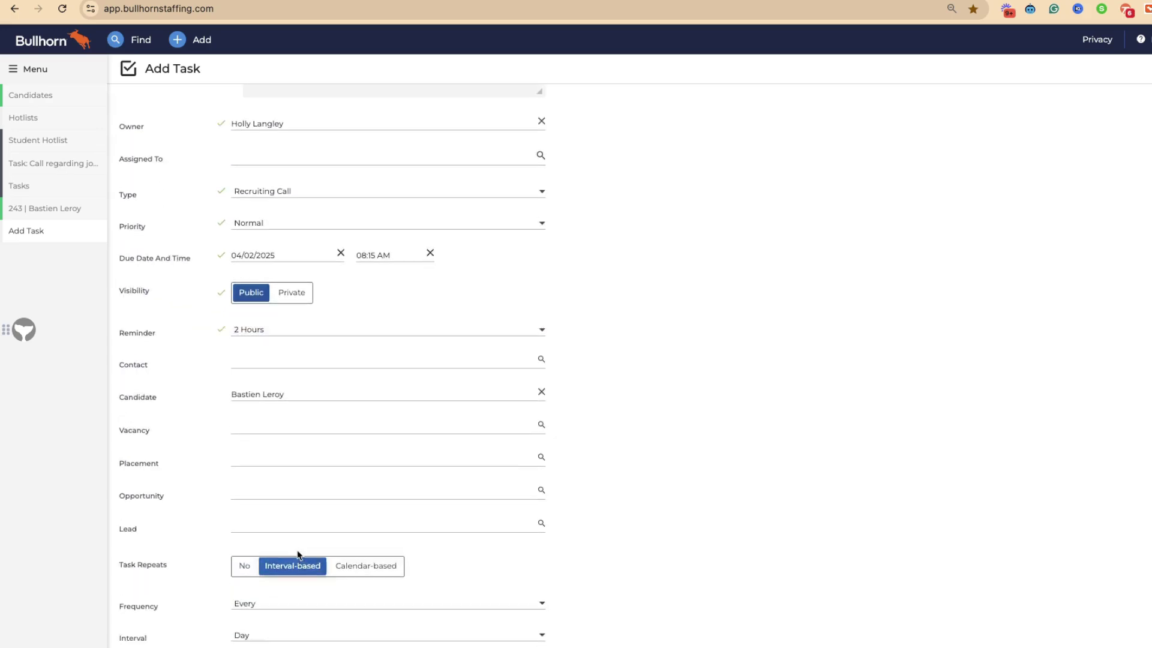
click(267, 592)
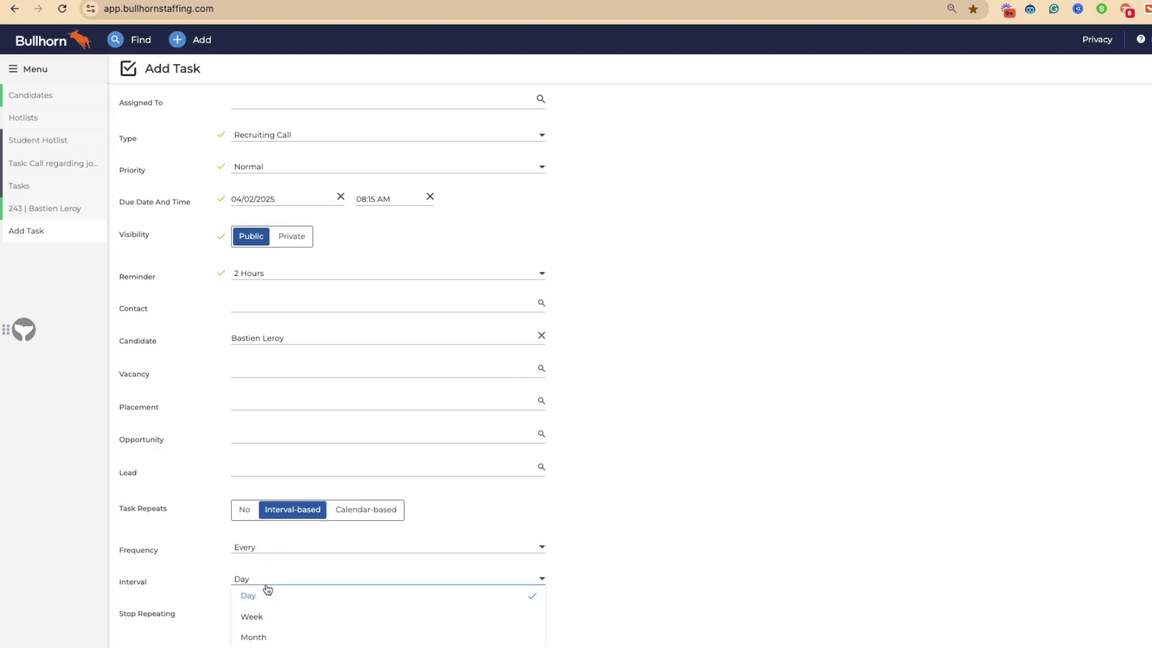
click(284, 638)
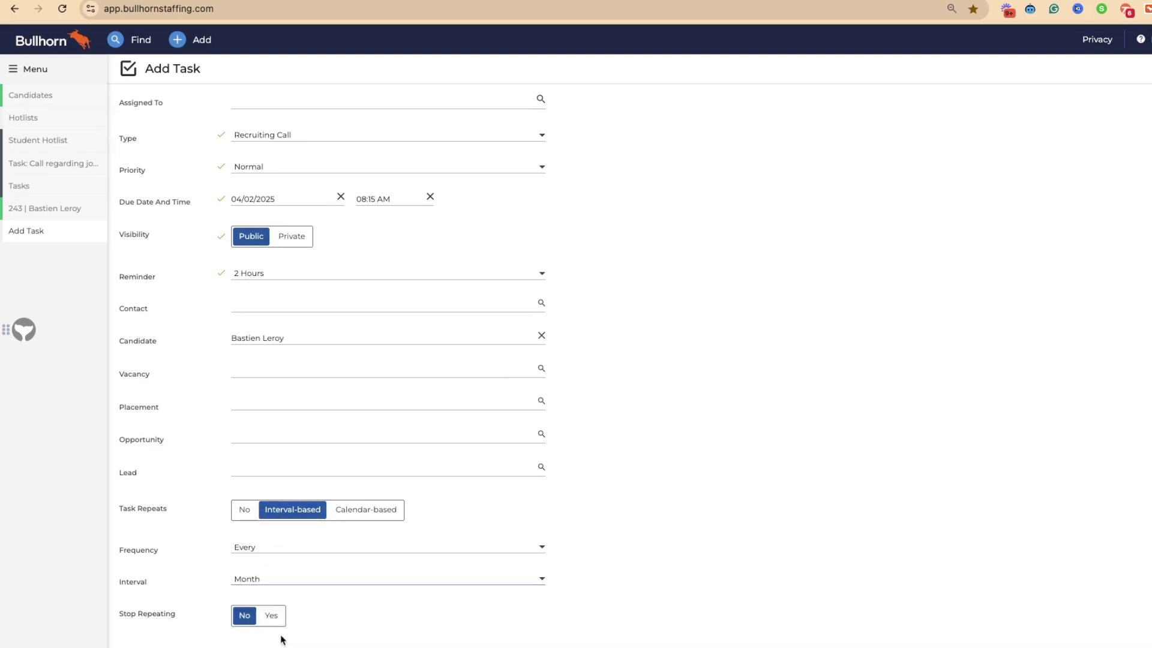
click(342, 510)
click(244, 548)
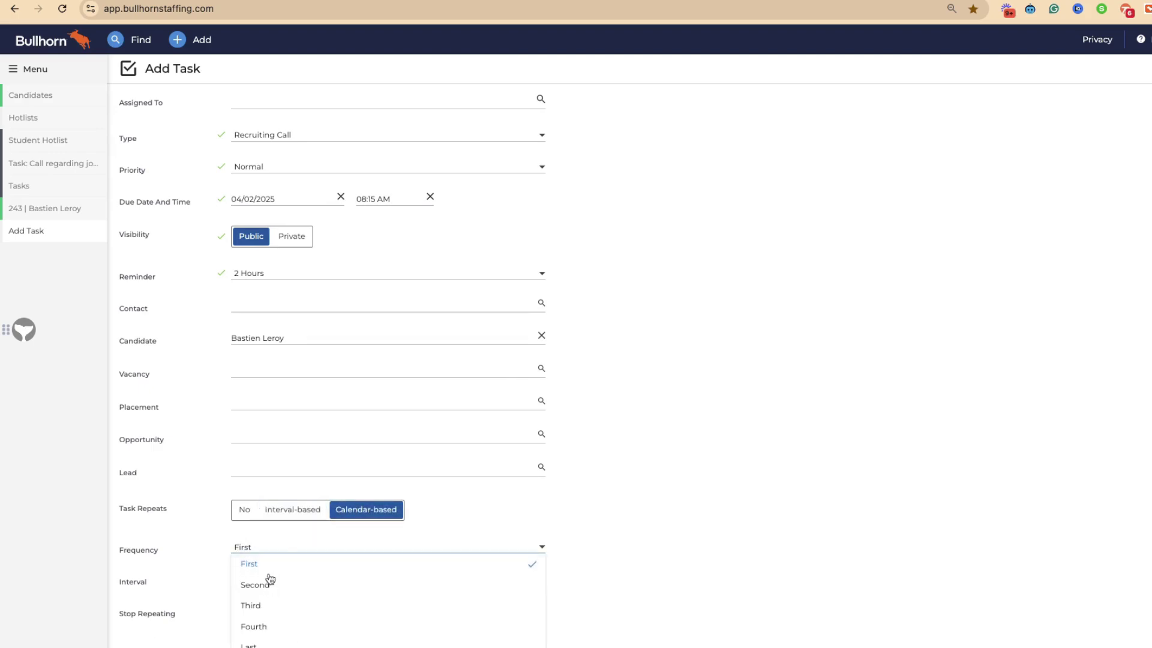
click(167, 541)
drag(233, 579, 246, 580)
click(246, 580)
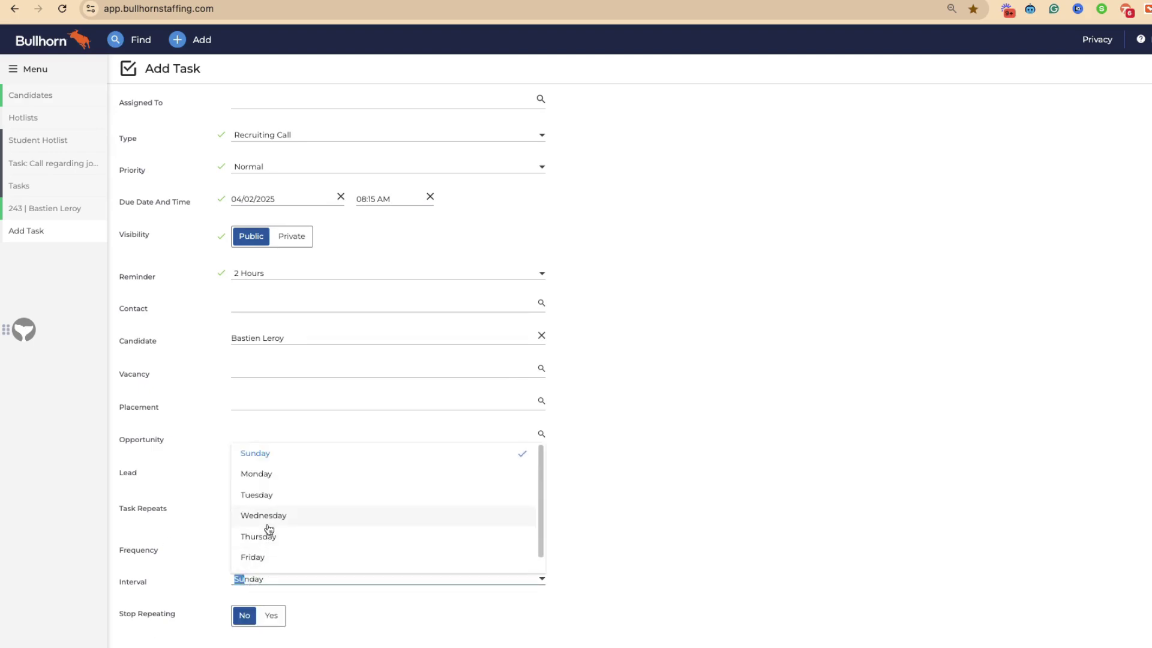
click(265, 496)
click(263, 551)
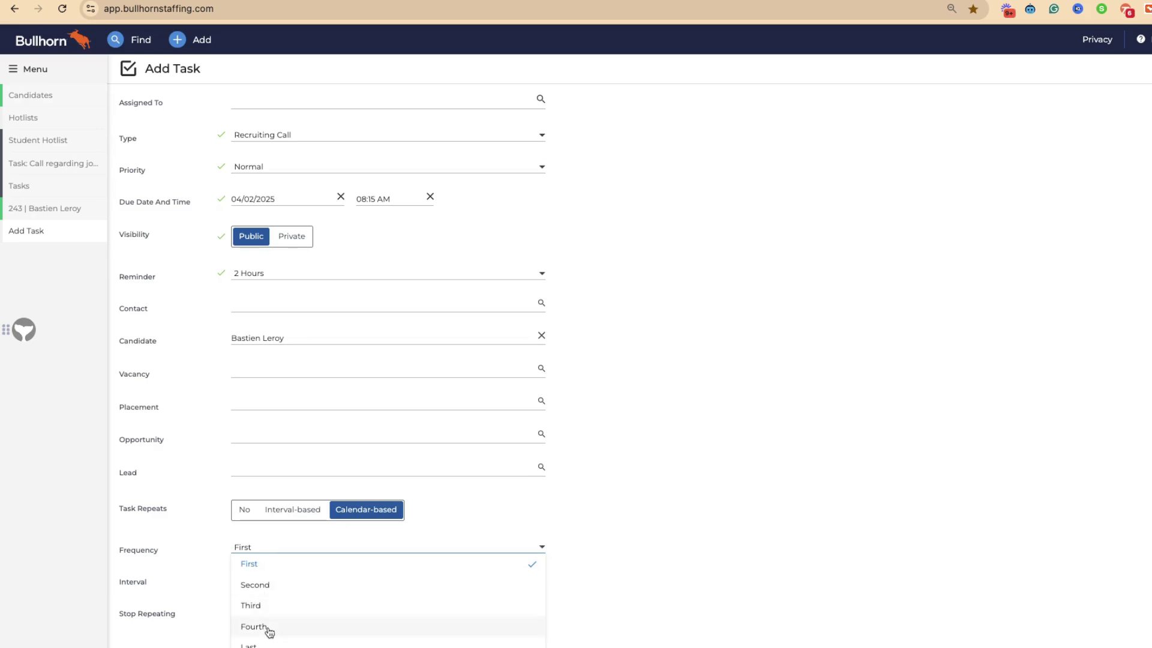
click(300, 512)
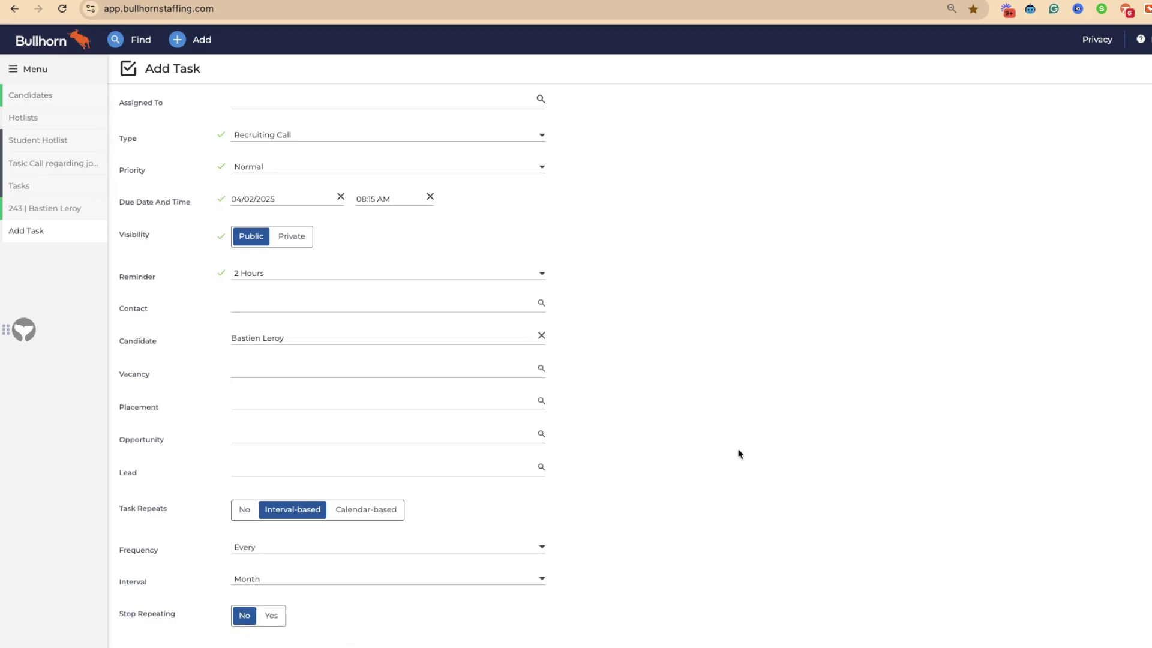
Step: Open the Tasks list to confirm 'Monthly Check In' appears as task 784
click(20, 192)
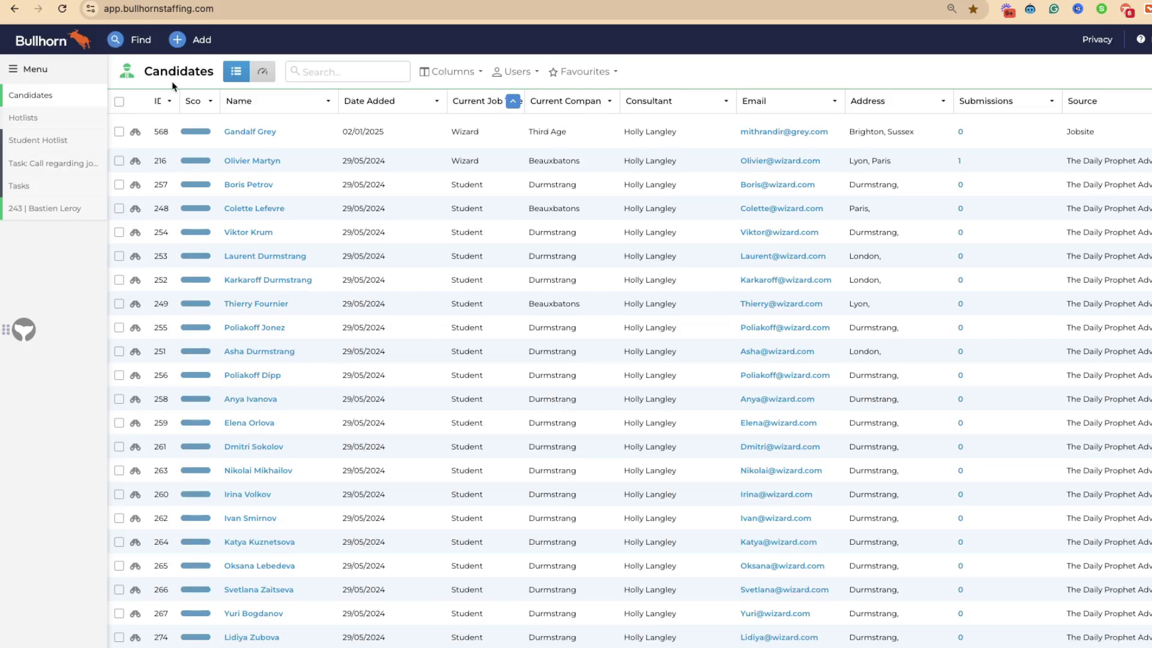
Step: Widen the ID column and preview the top candidate's details, notes and CV before closing the preview
click(136, 134)
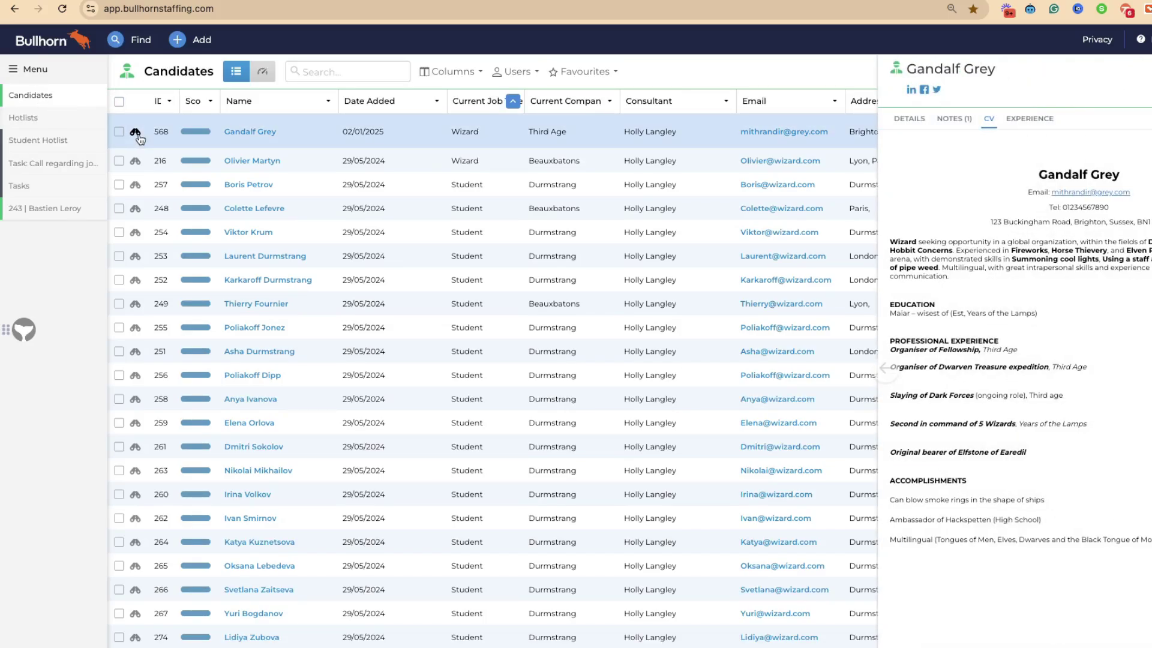
double_click(179, 100)
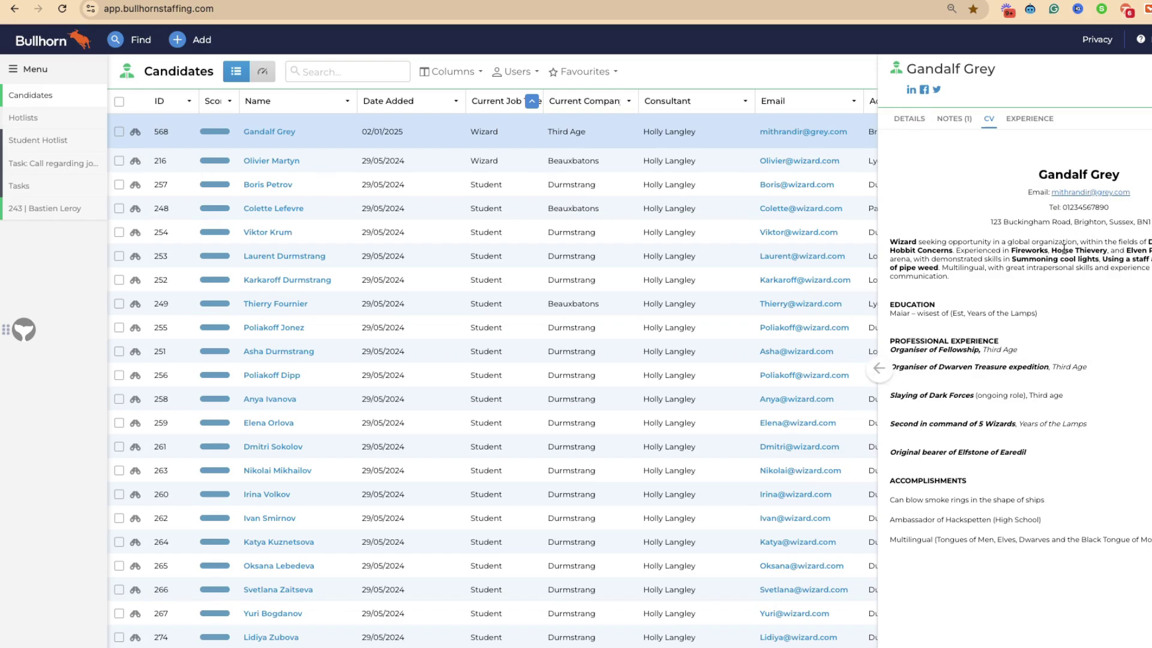
click(900, 127)
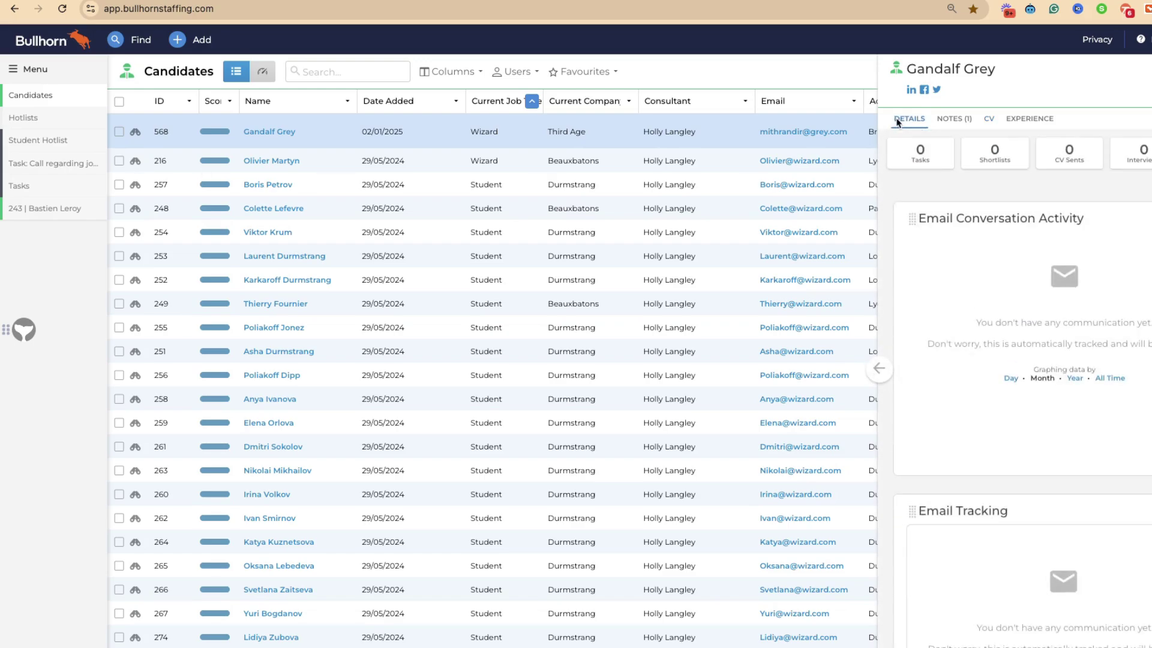
scroll(1009, 276, down, 5)
scroll(1002, 210, up, 5)
click(954, 119)
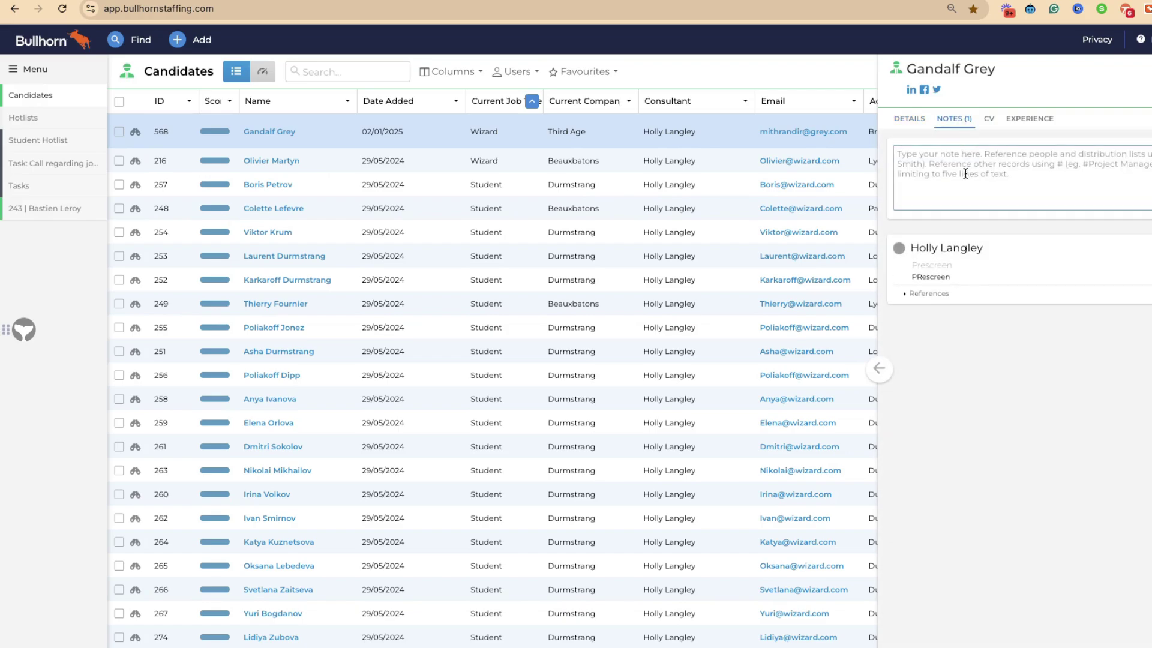
click(989, 120)
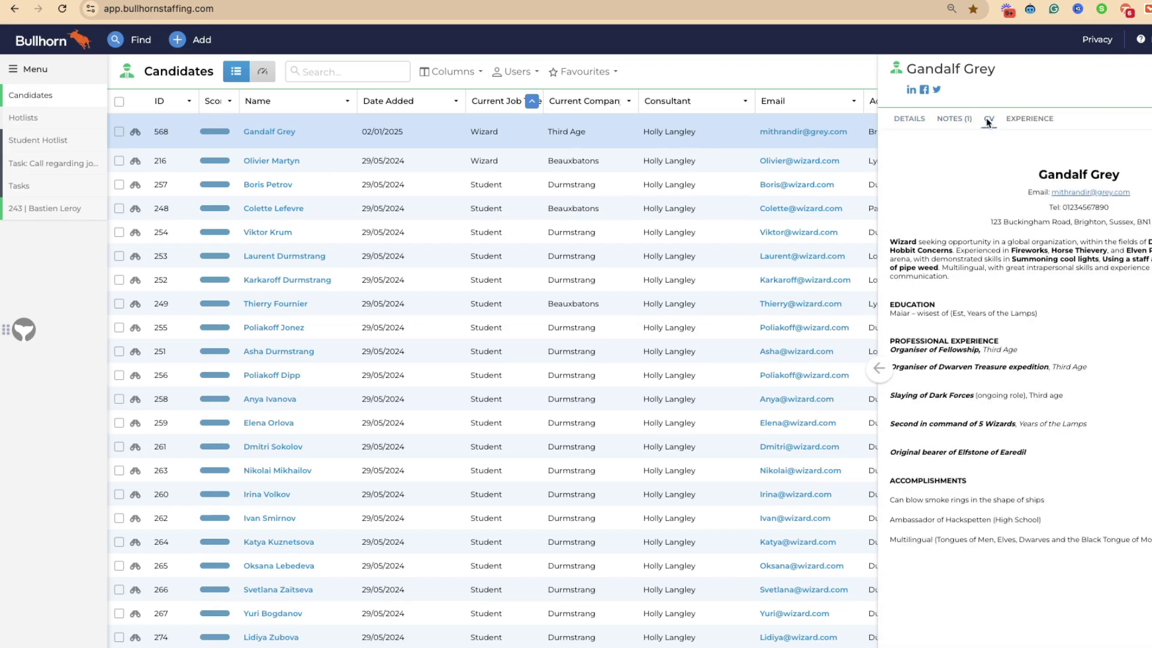
click(517, 122)
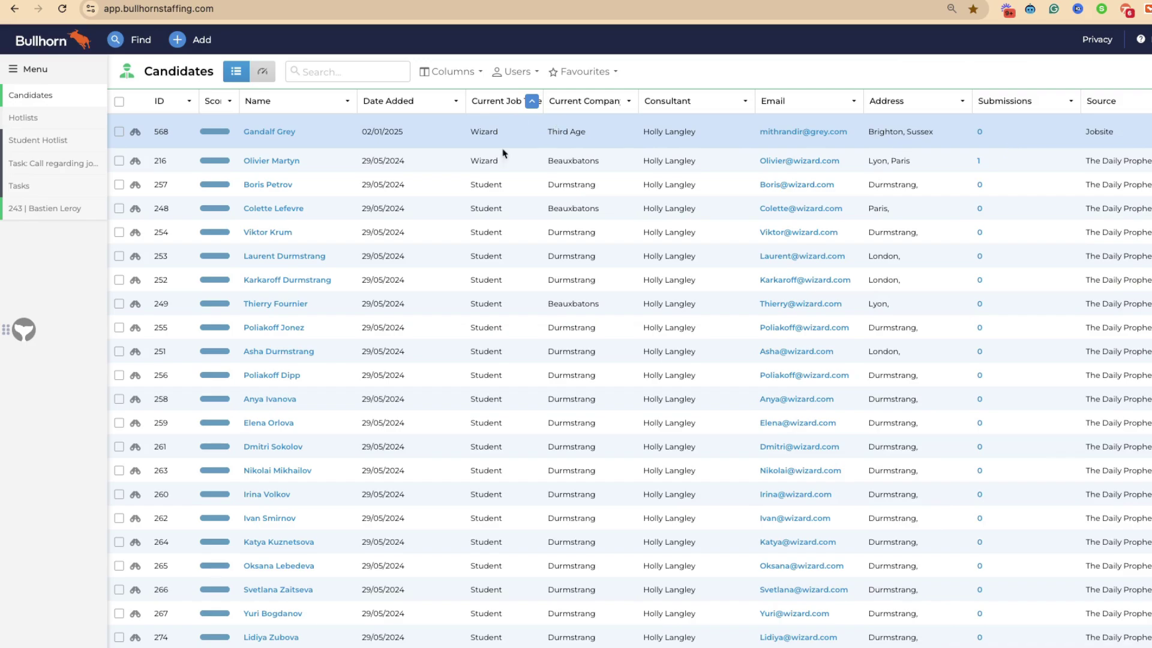
Step: Open the top candidate's record to check the Files tab shows 'Test CV.docx', then return to Candidates
click(276, 132)
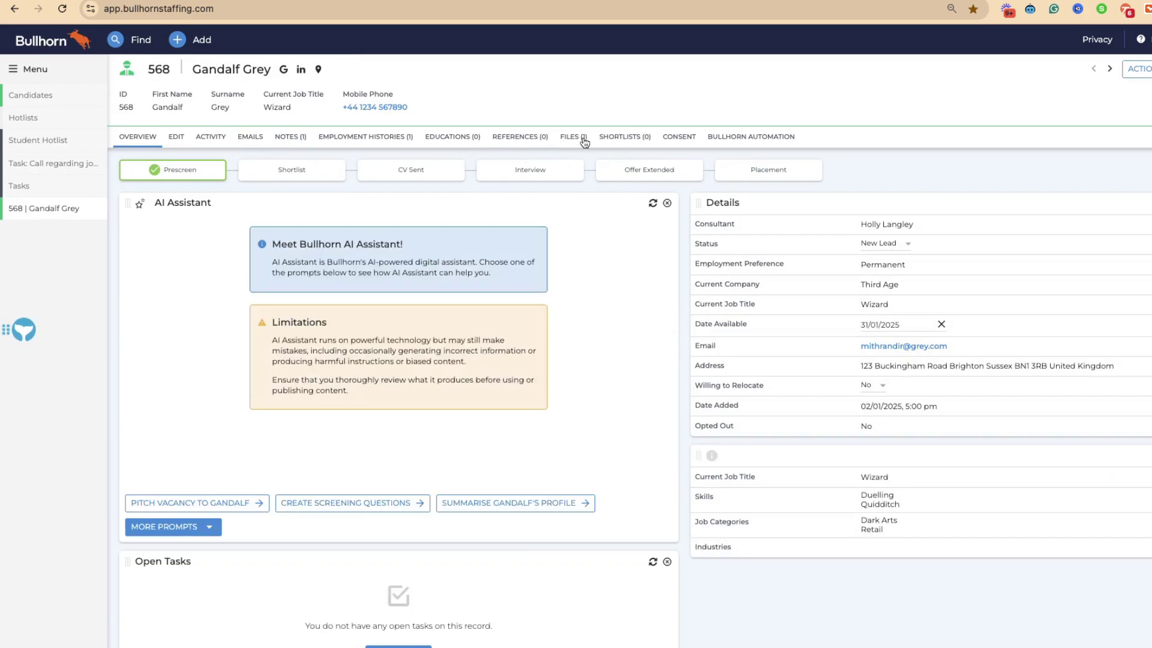
click(583, 140)
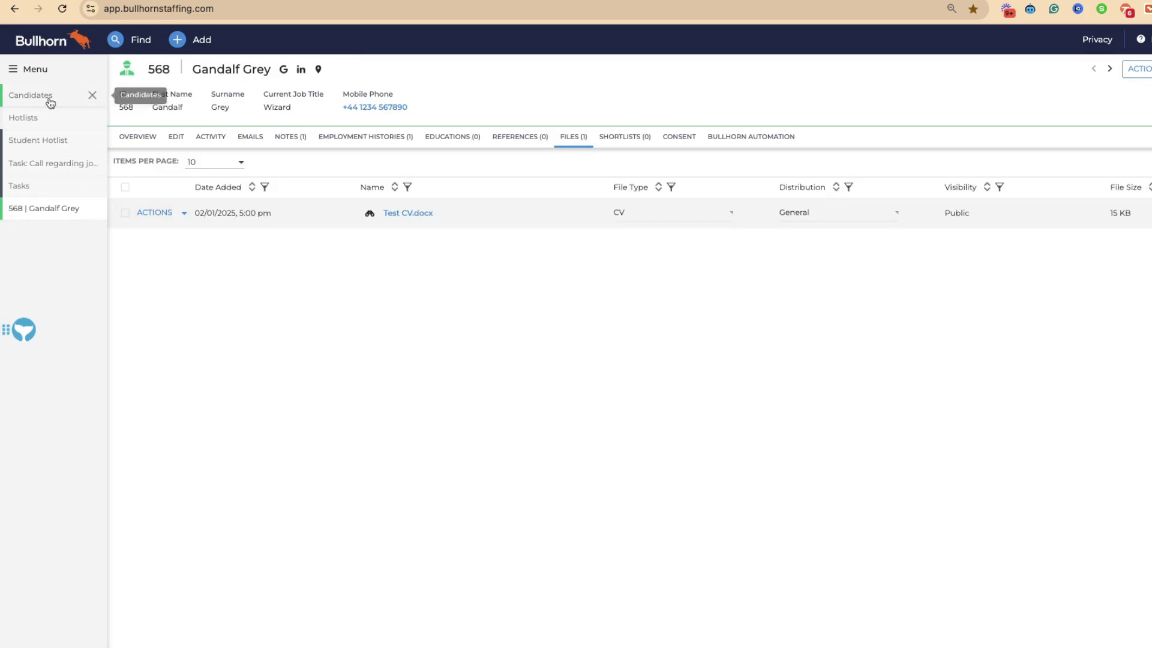
click(50, 102)
Step: Preview the second, eighth, seventh, sixth and third candidates' notes, CV and details, then close the preview
click(136, 162)
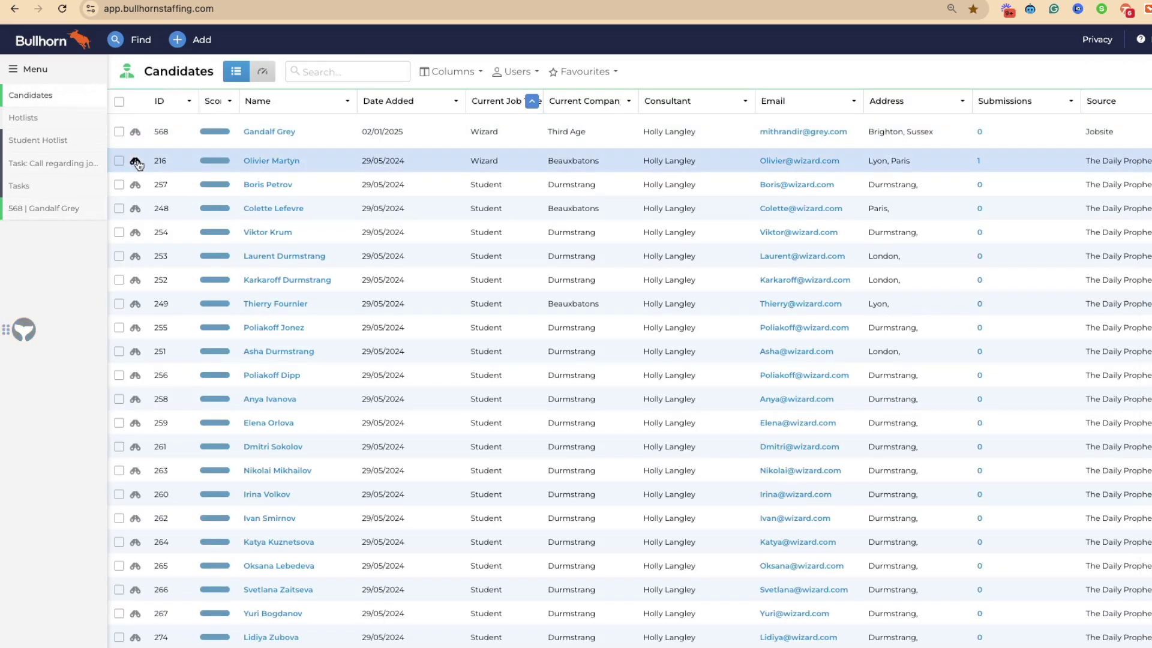
click(952, 118)
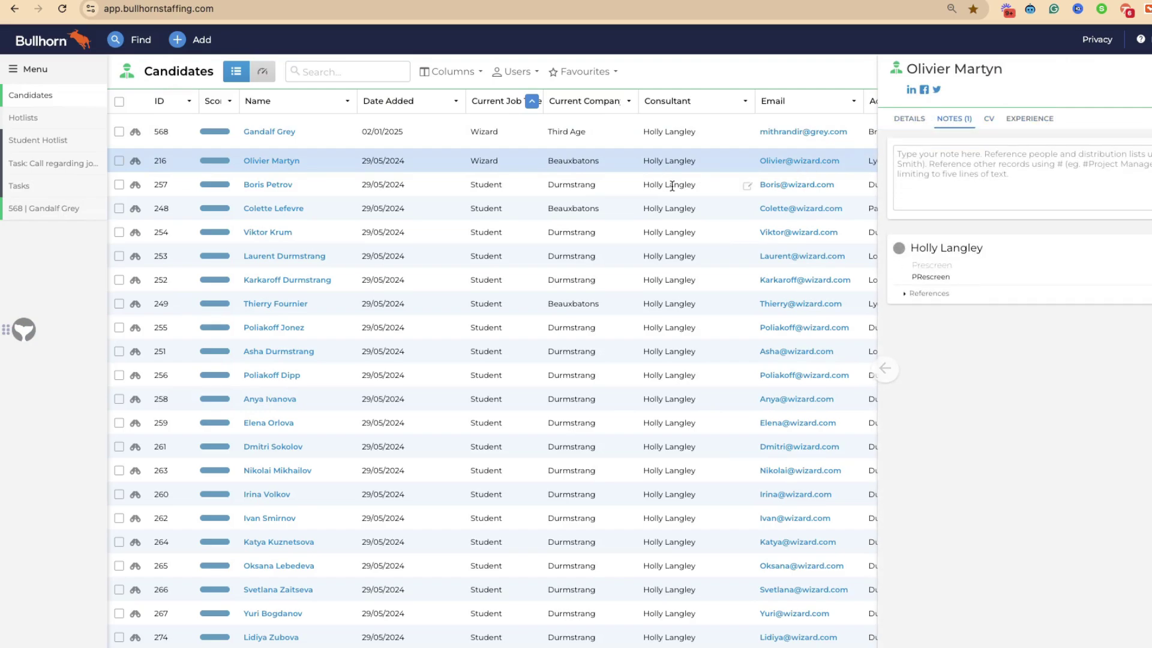
click(134, 304)
click(135, 282)
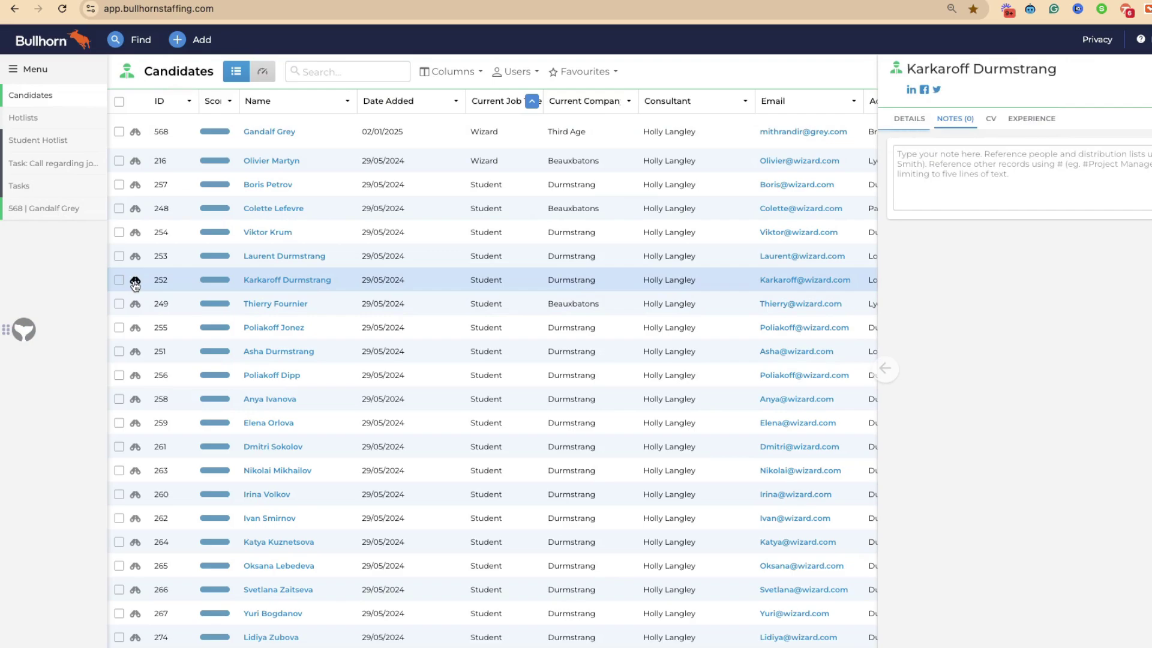
click(136, 256)
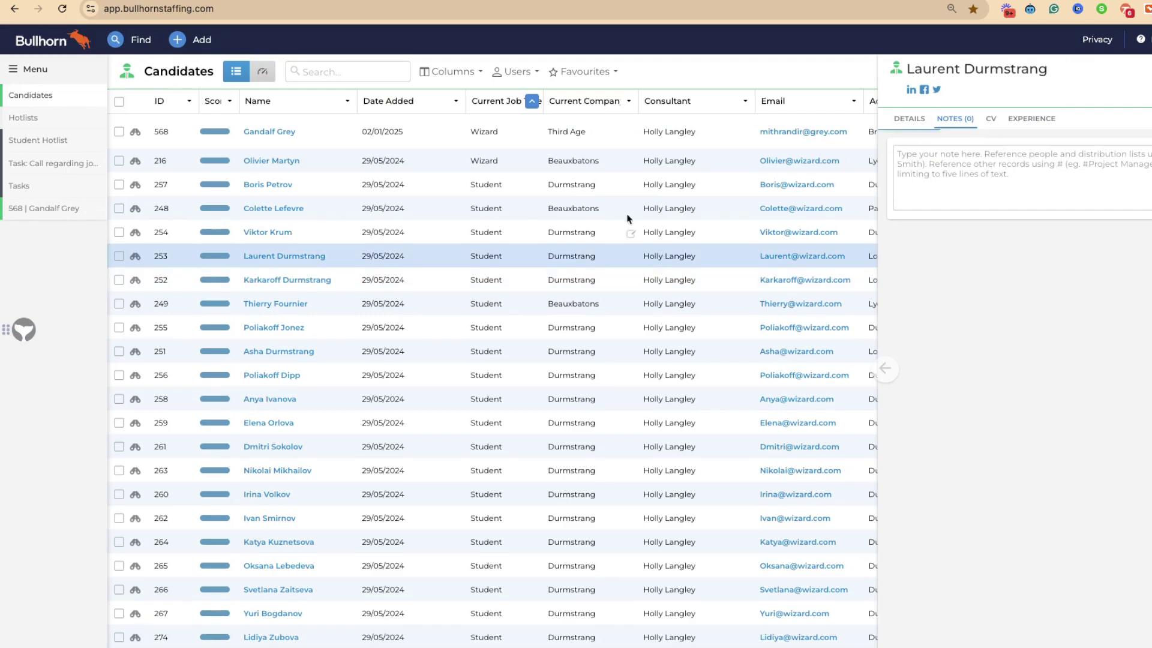
click(990, 123)
click(899, 119)
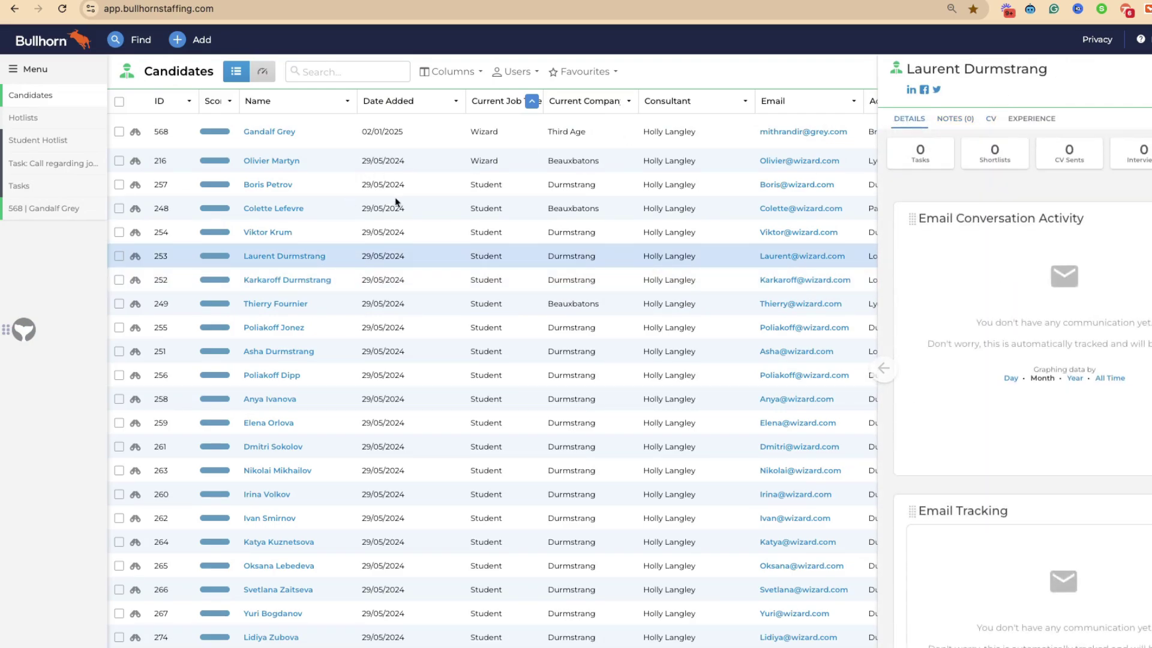
click(135, 184)
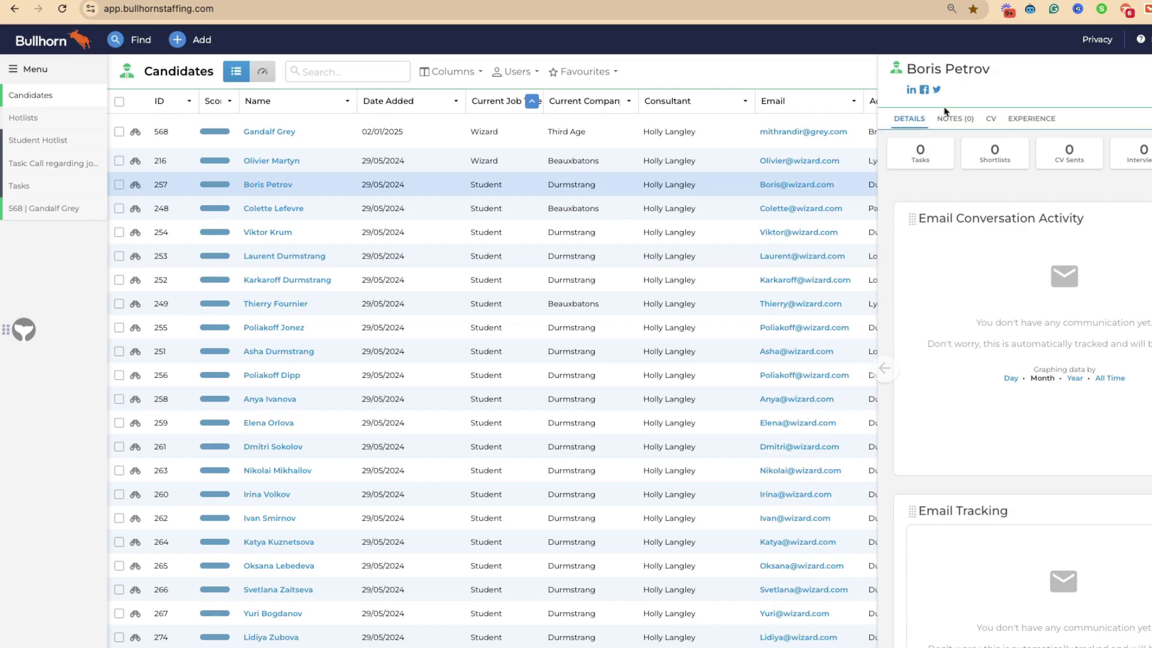
click(879, 368)
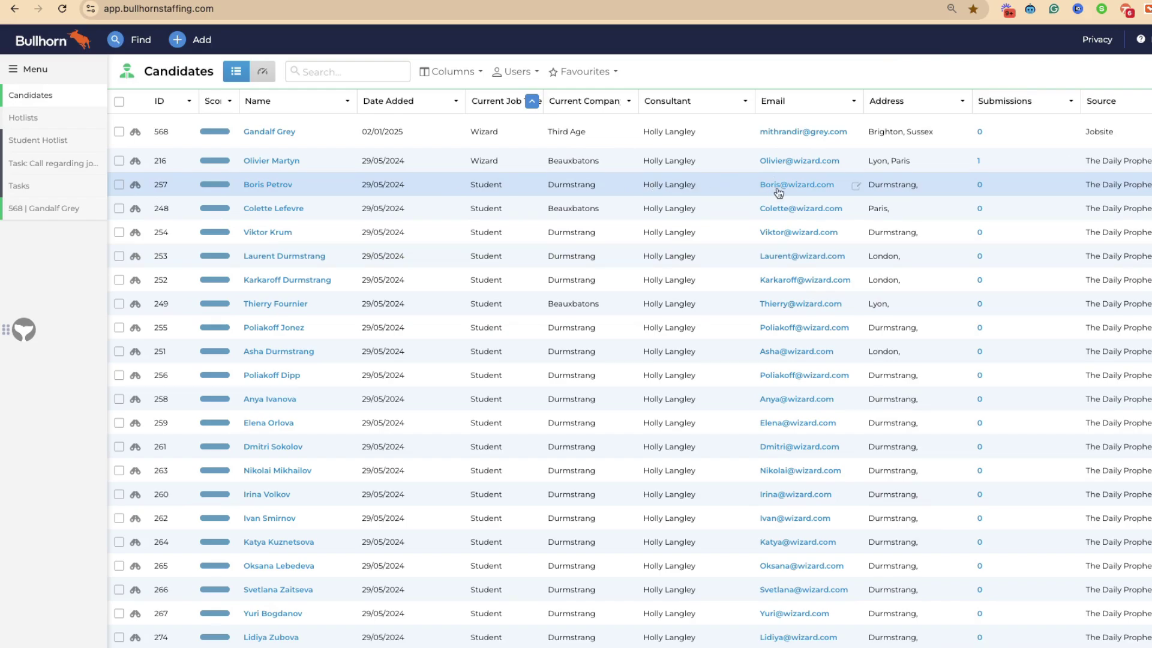
Step: Inline-edit the third candidate: .co.uk email, Šempeter-Vrtojba address state, and job title changed from Student
click(855, 187)
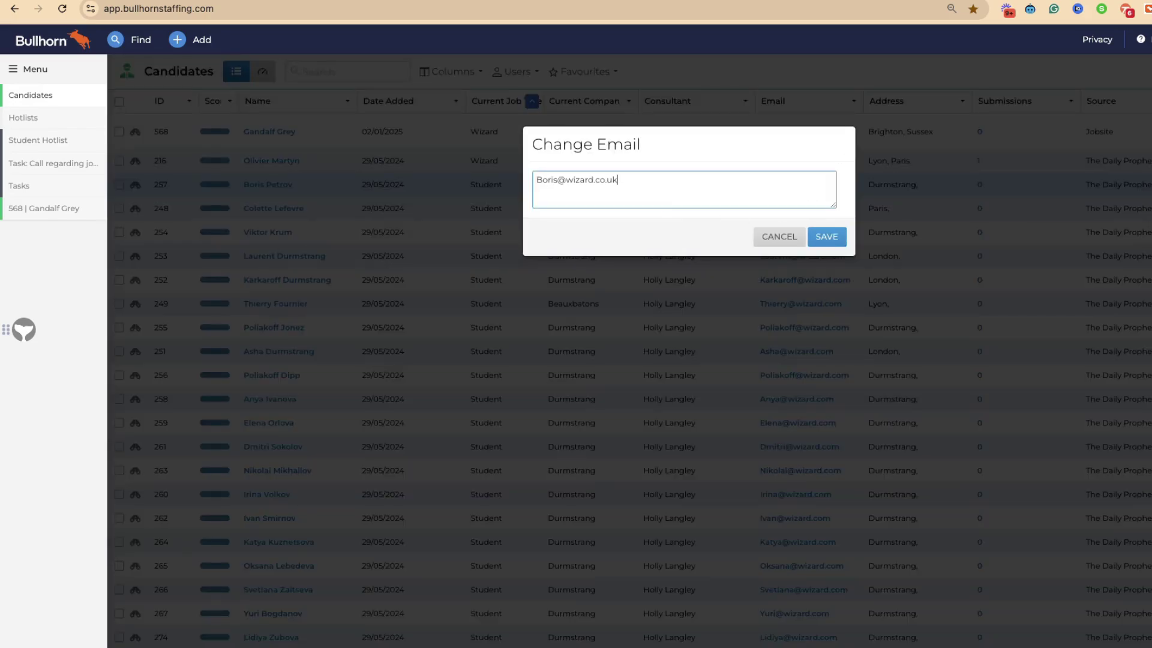
click(838, 237)
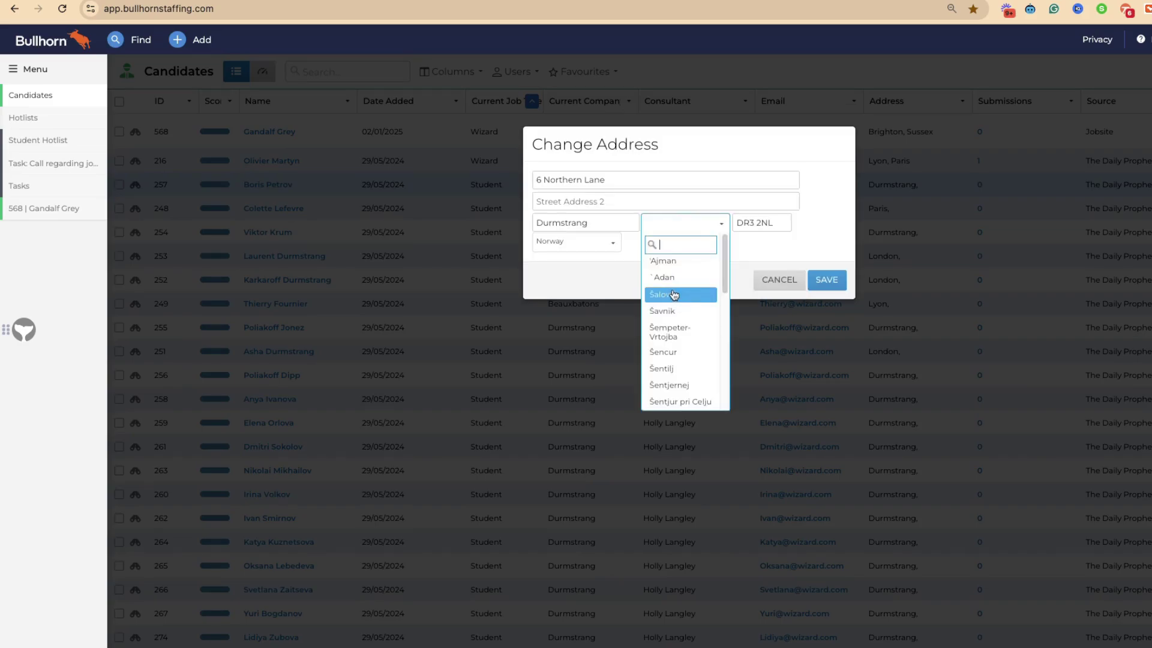
click(619, 293)
click(635, 231)
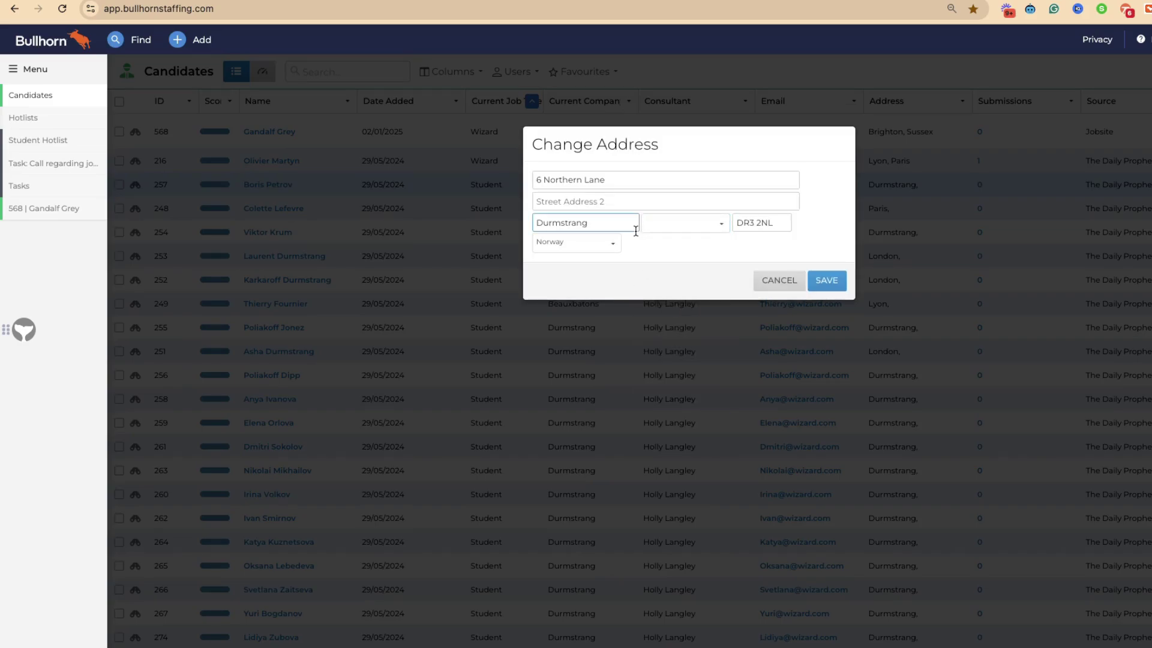
click(684, 224)
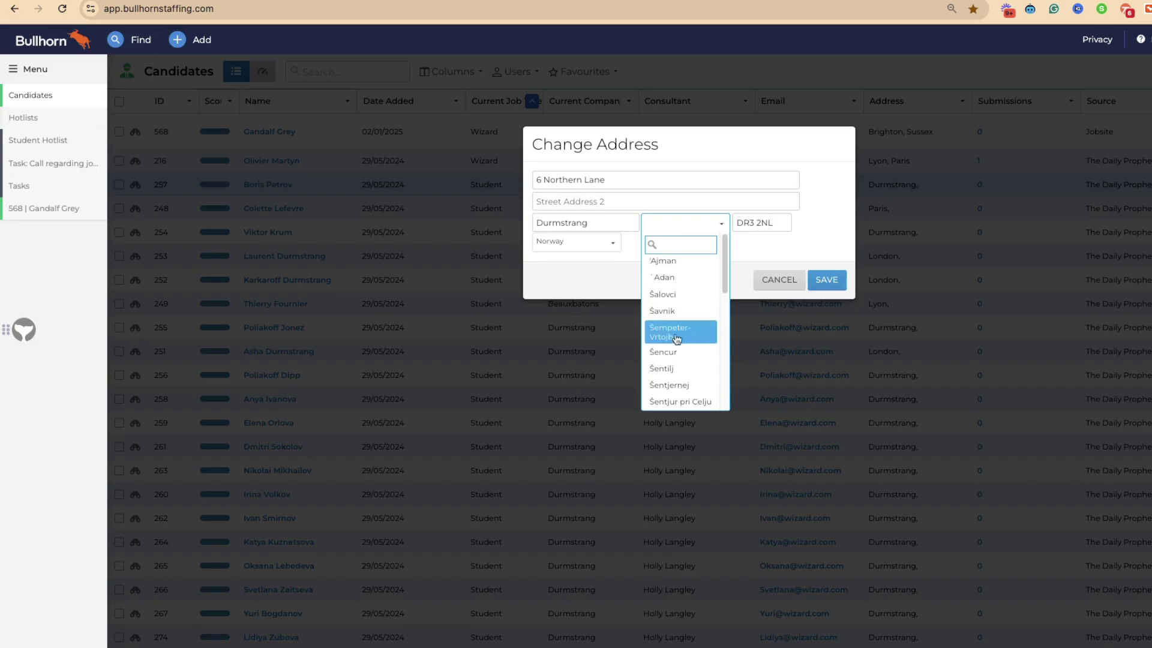
click(676, 339)
click(824, 280)
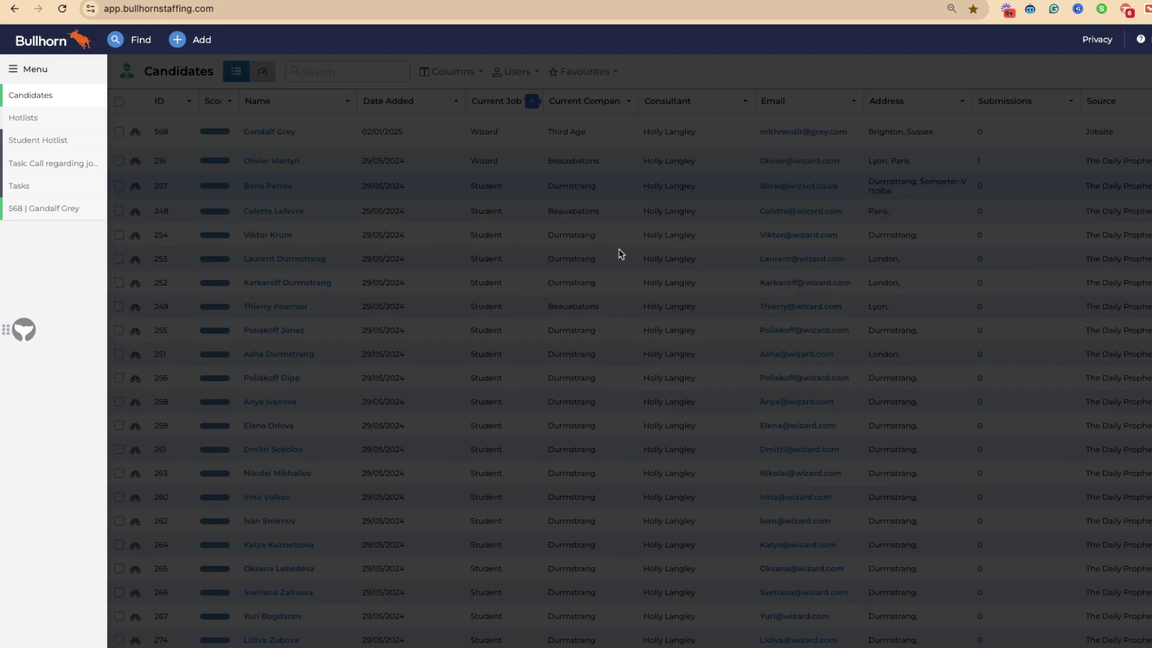
click(533, 187)
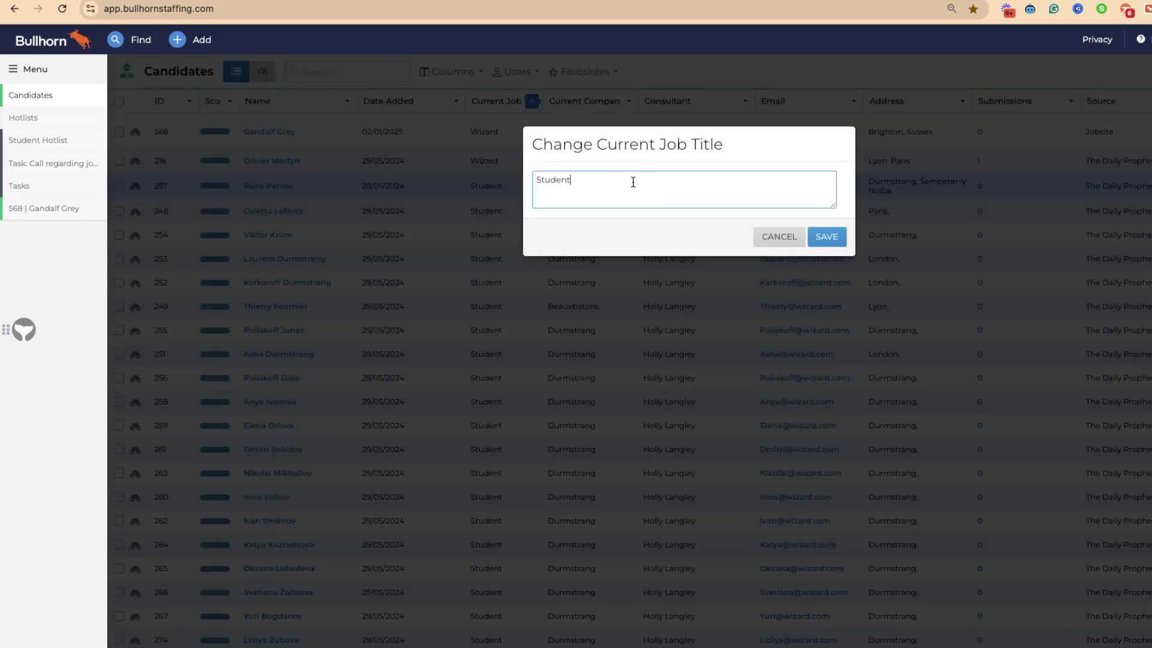
drag(633, 182, 548, 182)
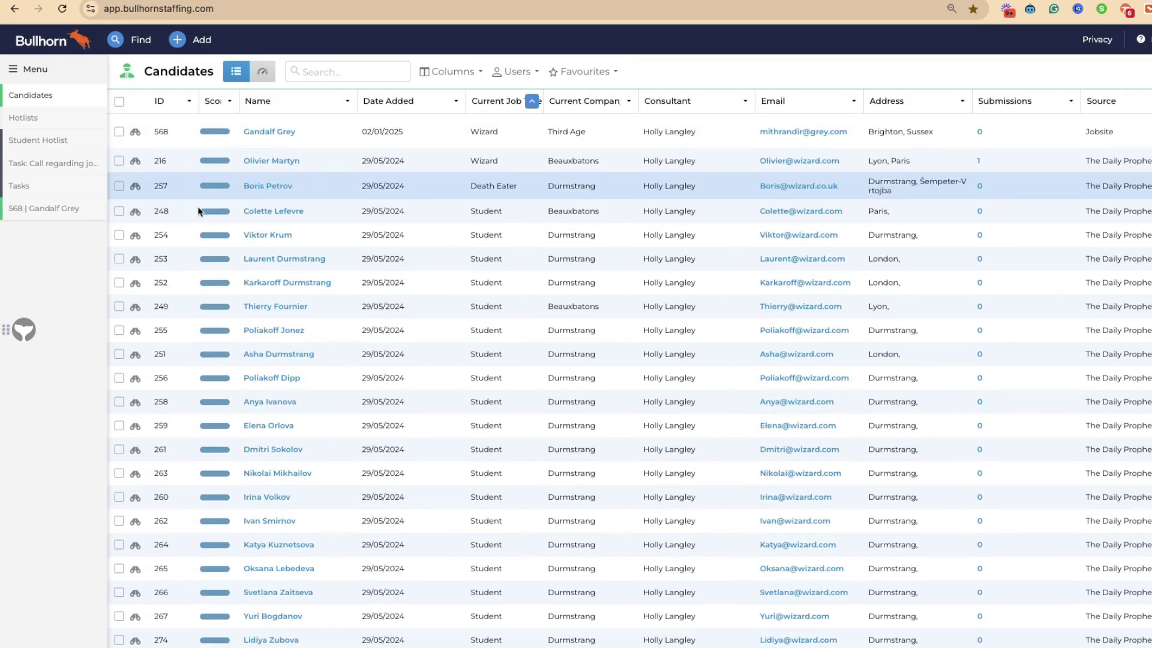
Step: Go to the Placements list and preview Placement #1, the submitted Bar Tender placement
click(27, 70)
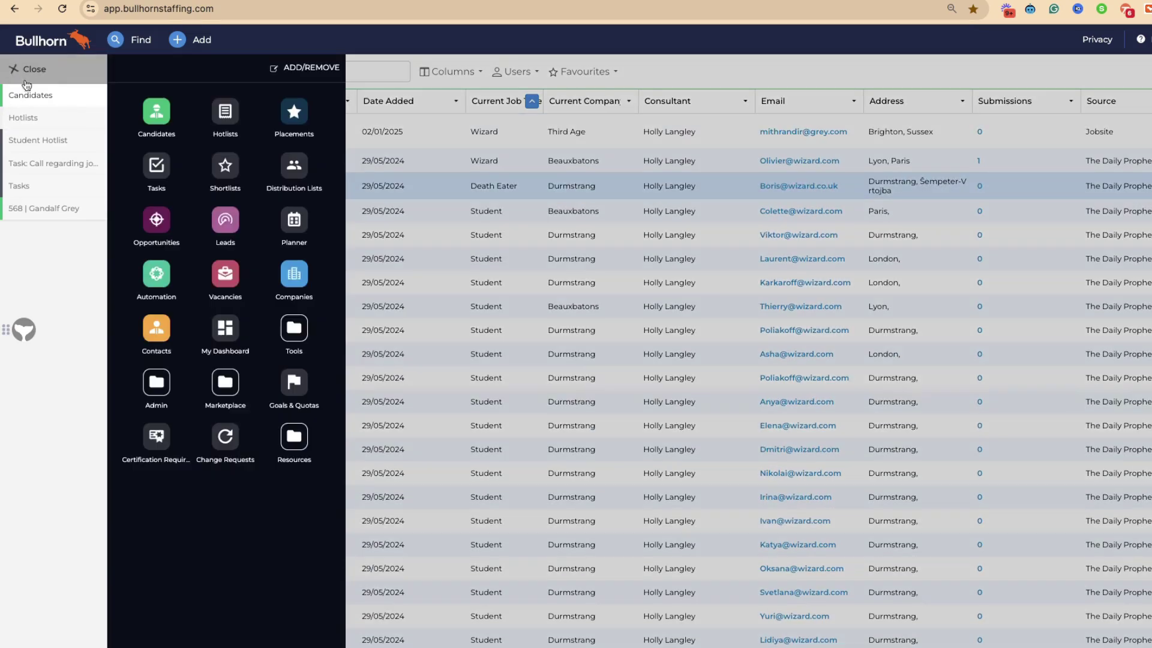
click(289, 114)
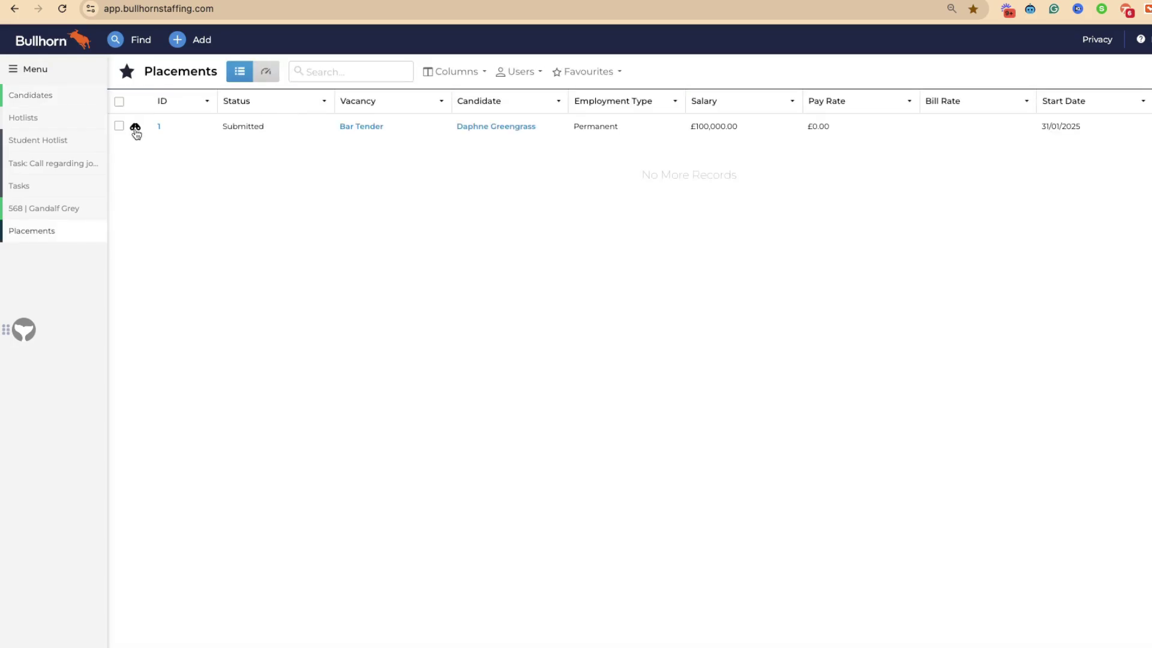
click(136, 127)
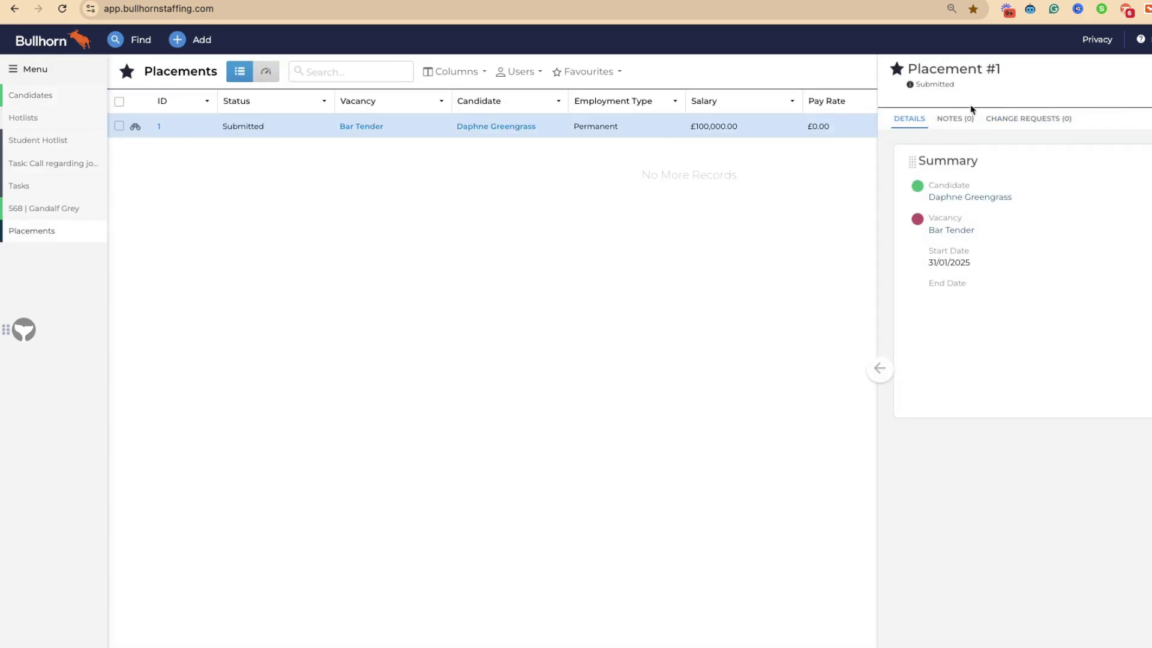